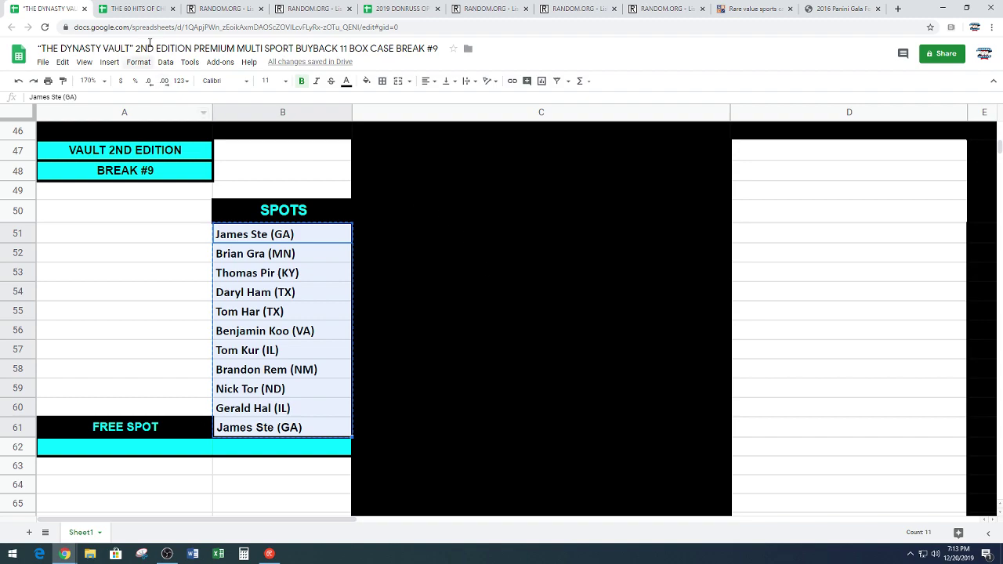
Paste the copied spots list into the list items field of RANDOM.ORG's List Randomizer
{"action": "left_click", "coordinate": [298, 10]}
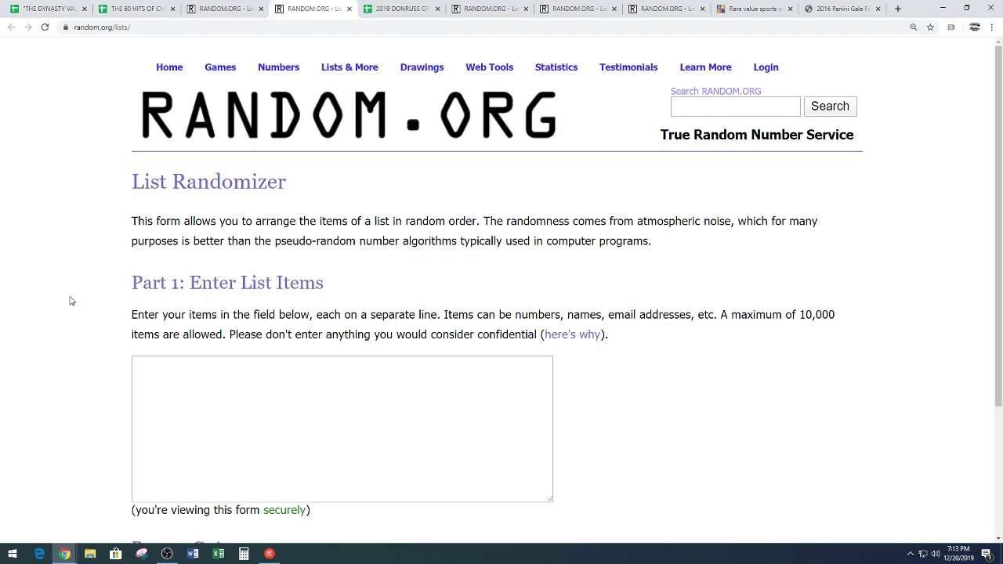
{"action": "scroll", "coordinate": [69, 297], "scroll_direction": "down", "scroll_amount": 2}
{"action": "right_click", "coordinate": [192, 284]}
{"action": "left_click", "coordinate": [215, 366]}
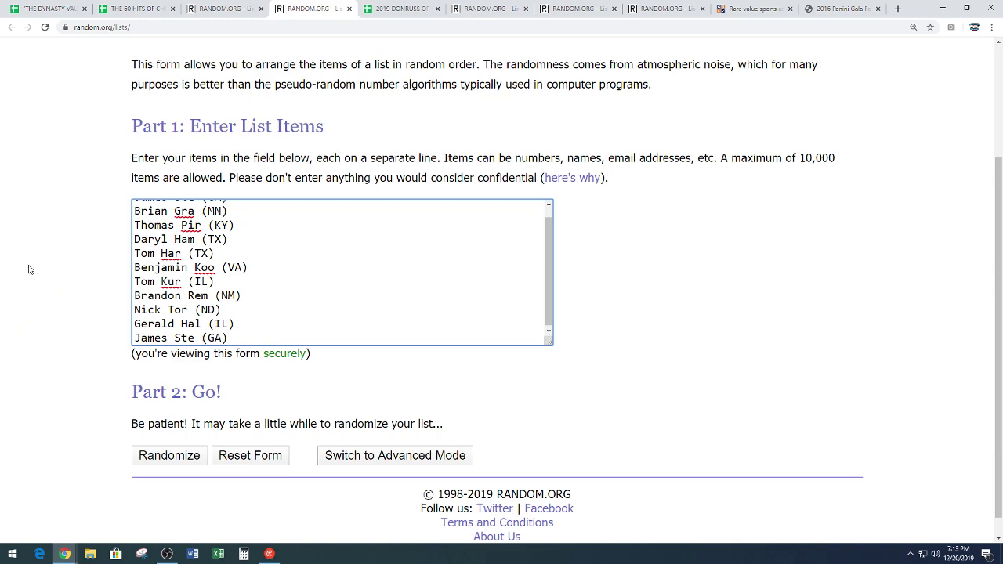
Randomize the pasted list five times in a row
{"action": "left_click", "coordinate": [146, 460]}
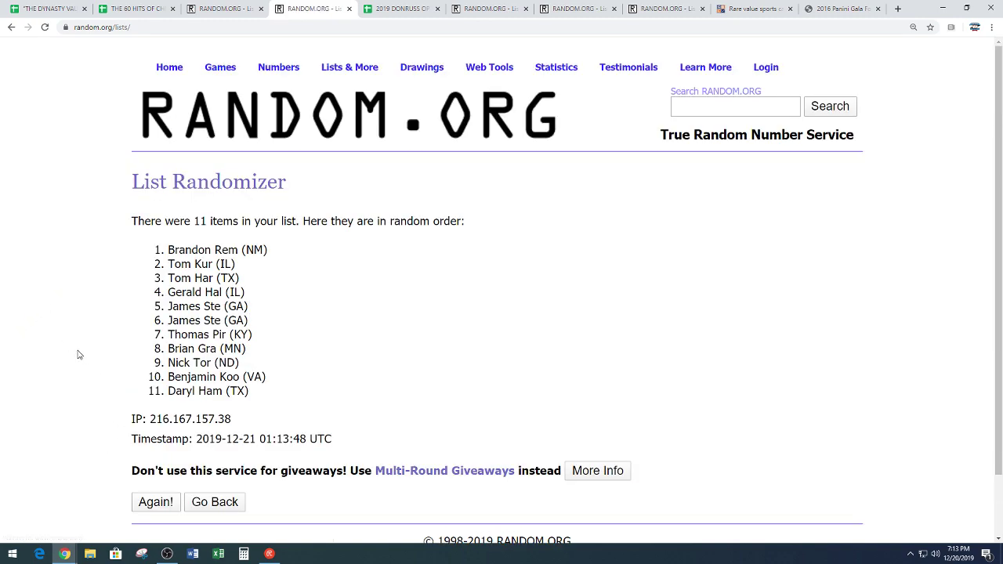
{"action": "scroll", "coordinate": [83, 417], "scroll_direction": "down", "scroll_amount": 1}
{"action": "left_click", "coordinate": [156, 432]}
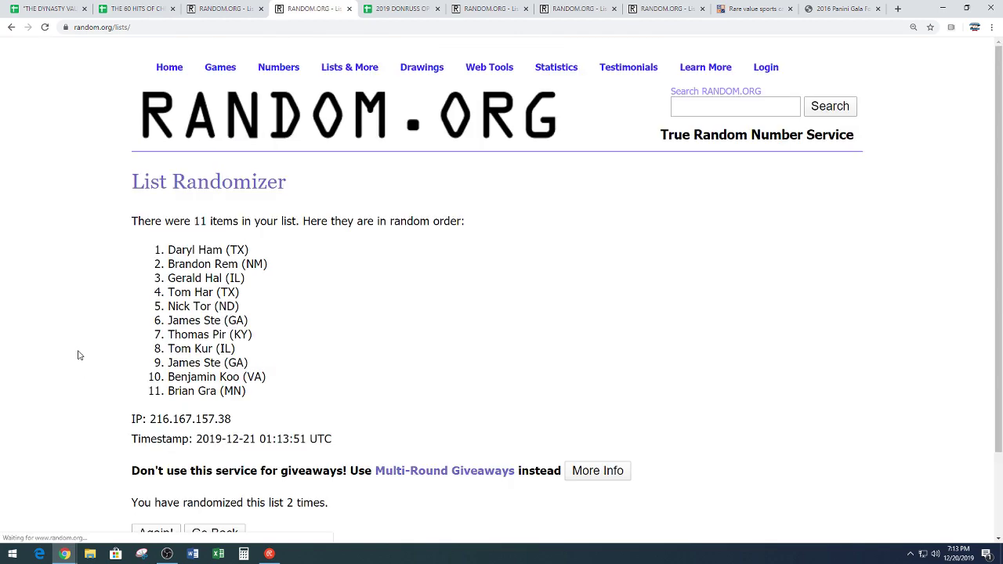
{"action": "scroll", "coordinate": [77, 355], "scroll_direction": "down", "scroll_amount": 1}
{"action": "scroll", "coordinate": [77, 355], "scroll_direction": "down", "scroll_amount": 1}
{"action": "left_click", "coordinate": [145, 433]}
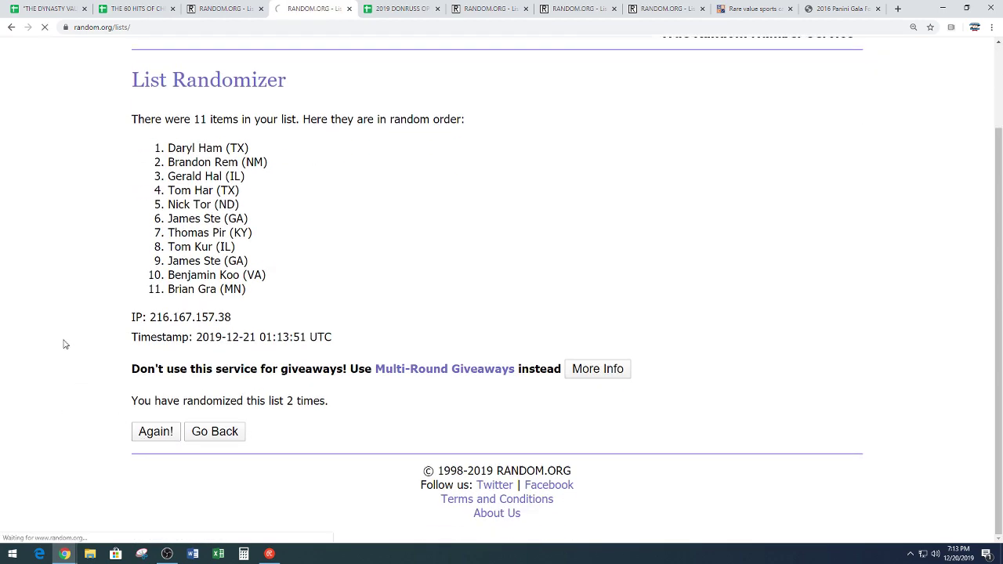
{"action": "scroll", "coordinate": [67, 337], "scroll_direction": "down", "scroll_amount": 2}
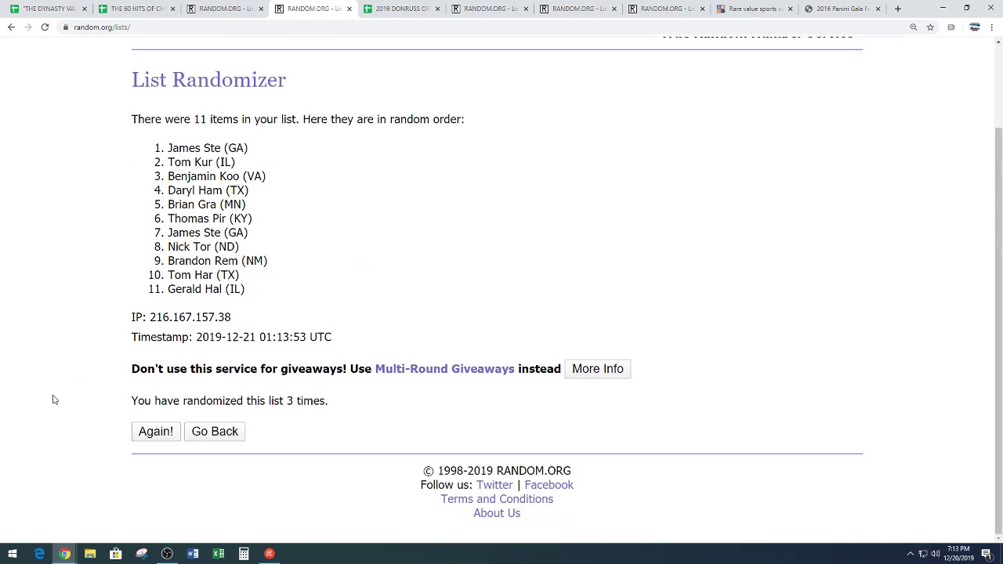
{"action": "left_click", "coordinate": [157, 435]}
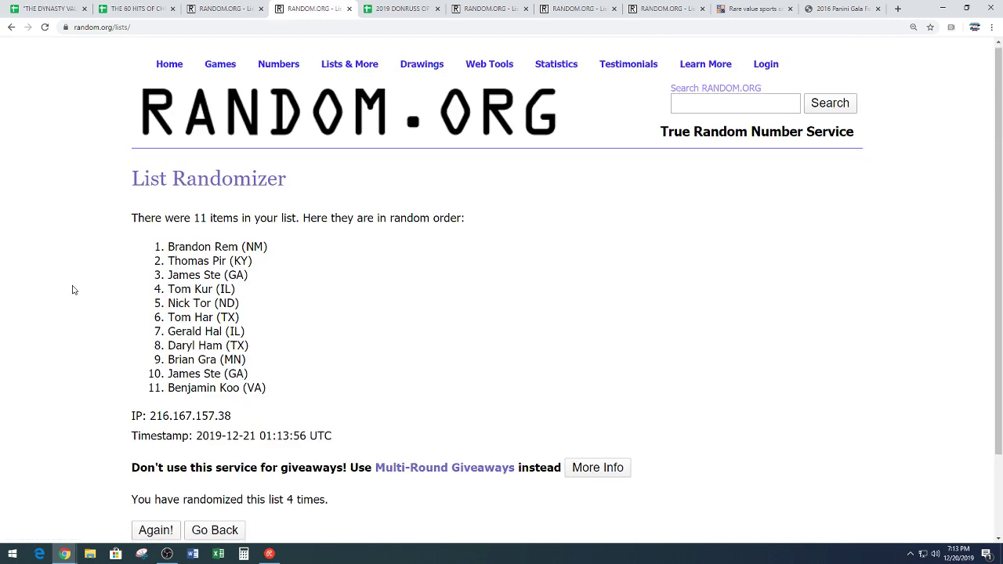
{"action": "scroll", "coordinate": [67, 300], "scroll_direction": "down", "scroll_amount": 2}
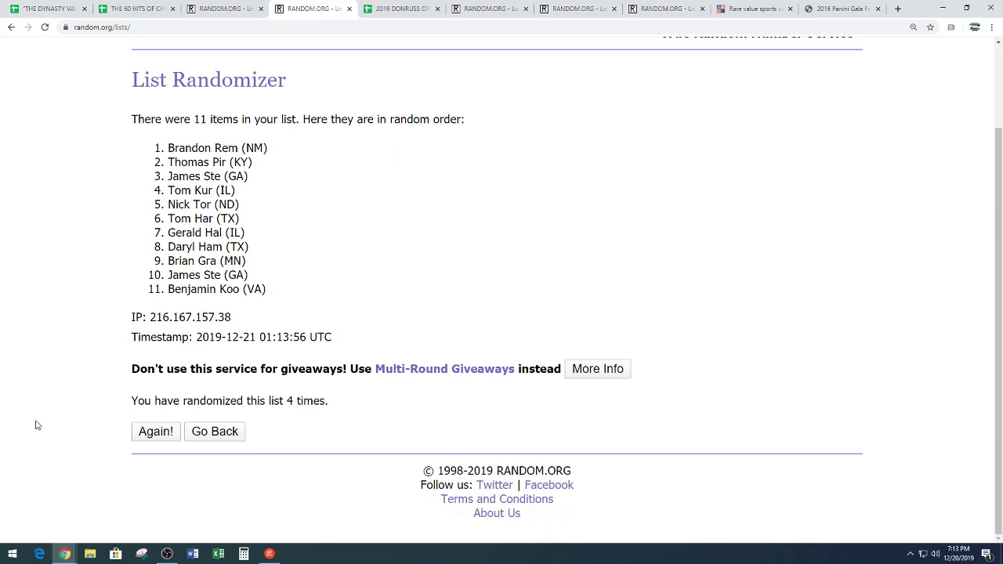
{"action": "left_click", "coordinate": [152, 432]}
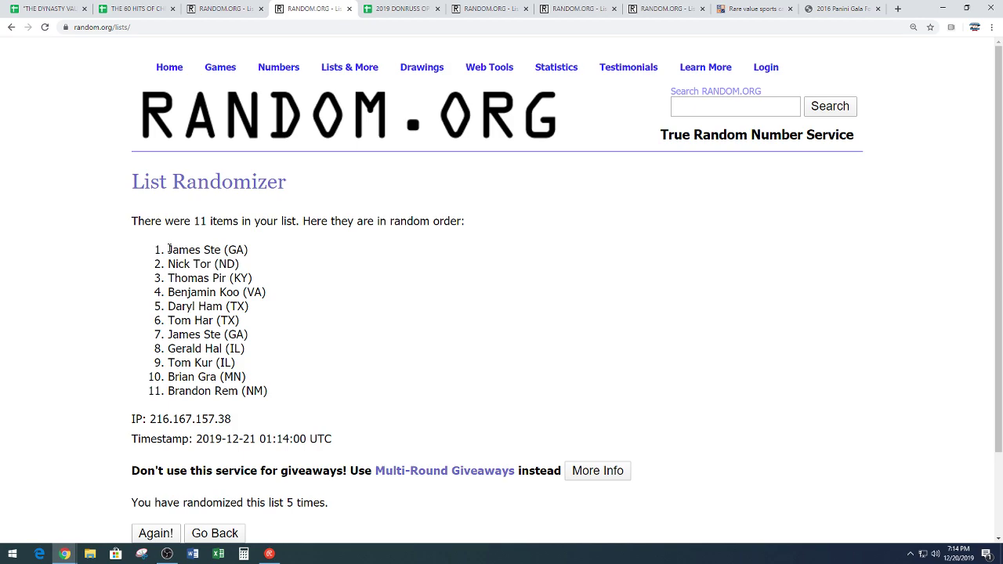
Copy the list of names from the fifth randomization result
{"action": "left_click_drag", "start_coordinate": [169, 249], "coordinate": [289, 390]}
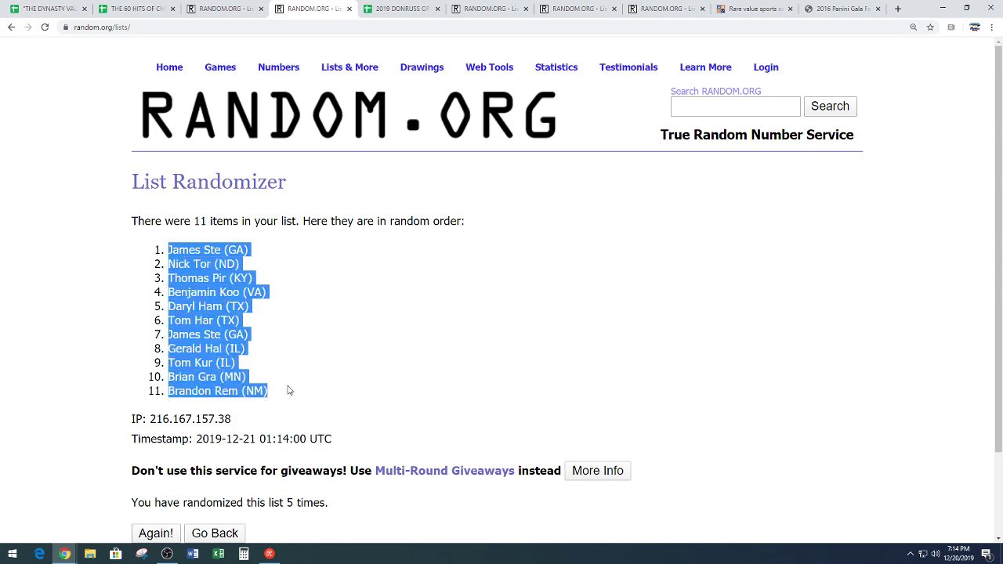
{"action": "right_click", "coordinate": [214, 333]}
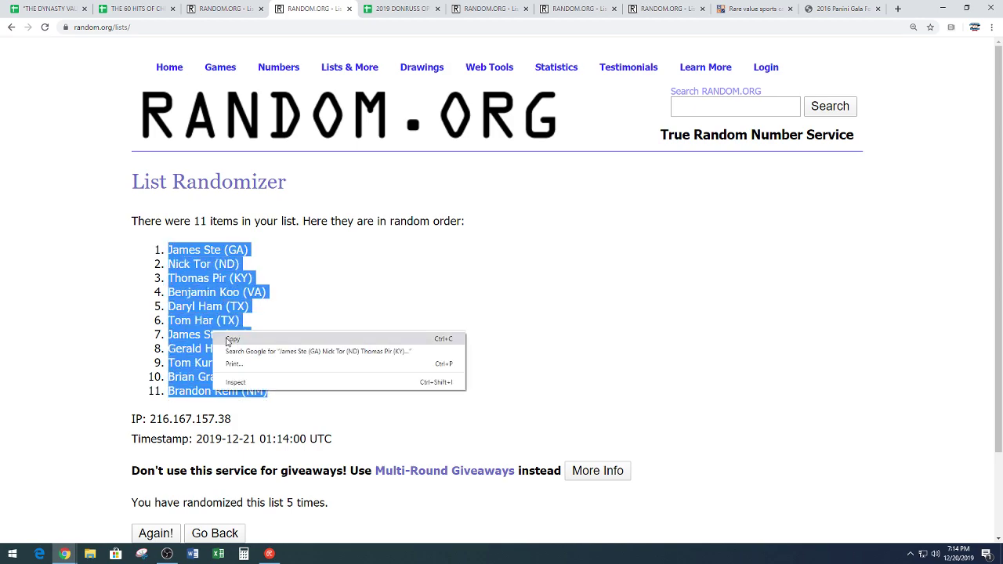
{"action": "left_click", "coordinate": [228, 341]}
{"action": "left_click", "coordinate": [325, 352]}
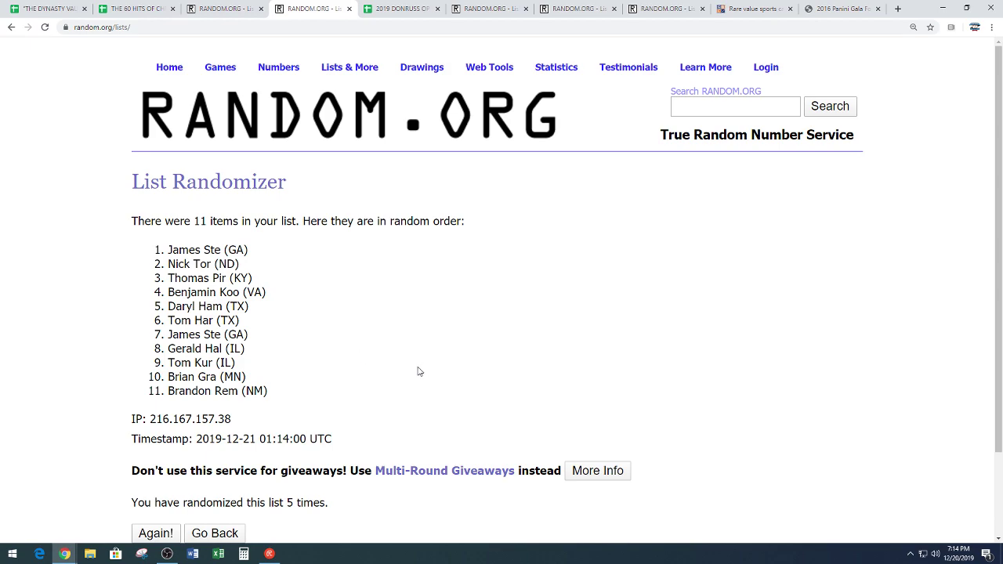
Highlight the number of times the list was randomized below the results, then clear the highlight
{"action": "scroll", "coordinate": [419, 372], "scroll_direction": "down", "scroll_amount": 2}
{"action": "left_click_drag", "start_coordinate": [288, 401], "coordinate": [335, 408]}
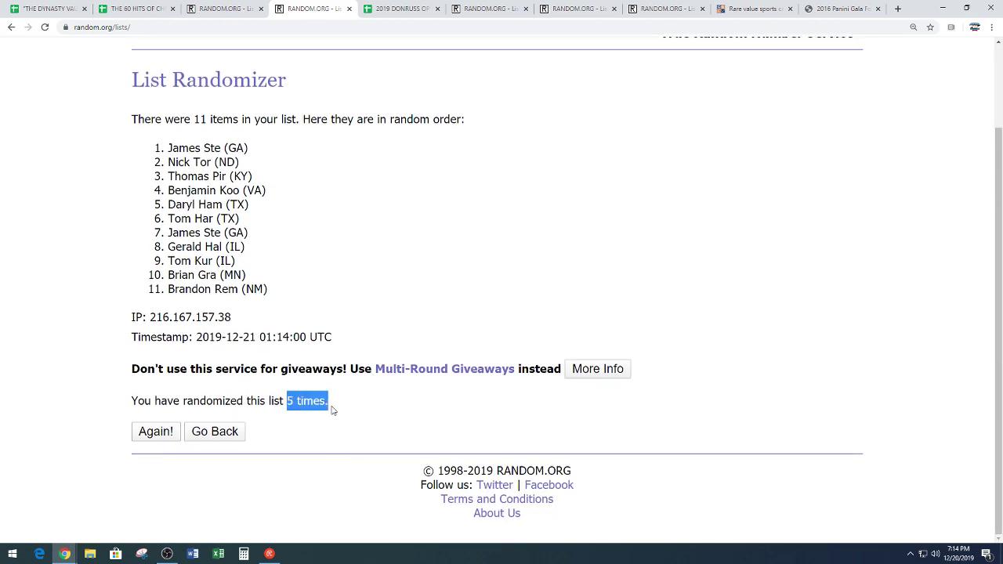
{"action": "left_click", "coordinate": [365, 297]}
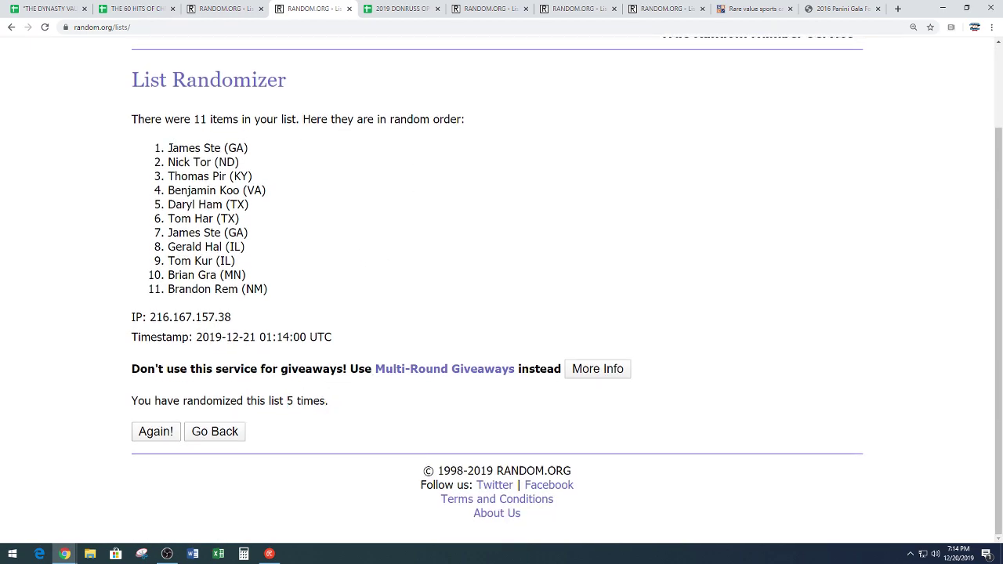
Copy all eleven randomized names and paste them into the Dynasty Vault spreadsheet from B1, beside Pick 1 to Pick 11
{"action": "left_click_drag", "start_coordinate": [166, 148], "coordinate": [276, 290]}
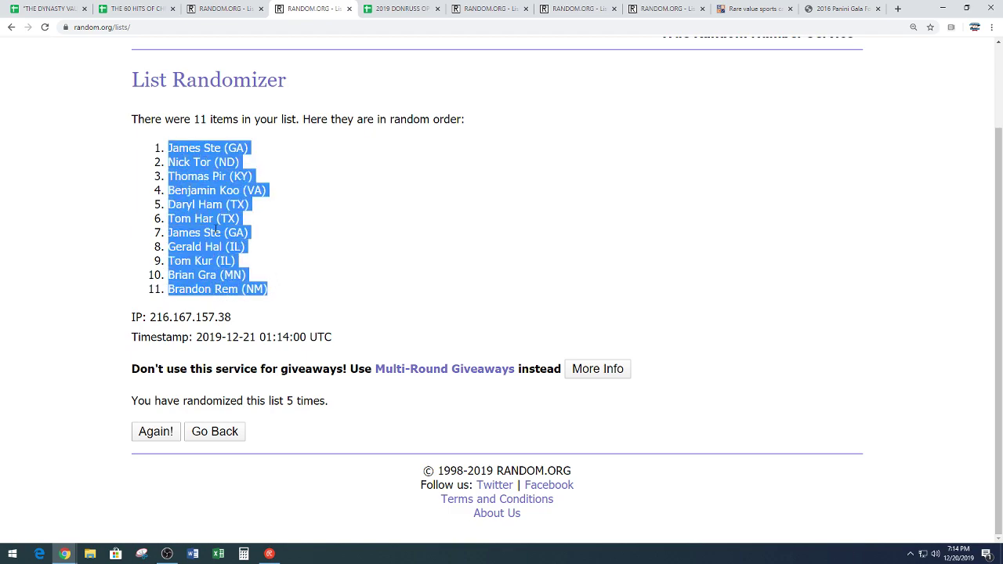
{"action": "right_click", "coordinate": [217, 229]}
{"action": "left_click", "coordinate": [229, 234]}
{"action": "left_click", "coordinate": [260, 223]}
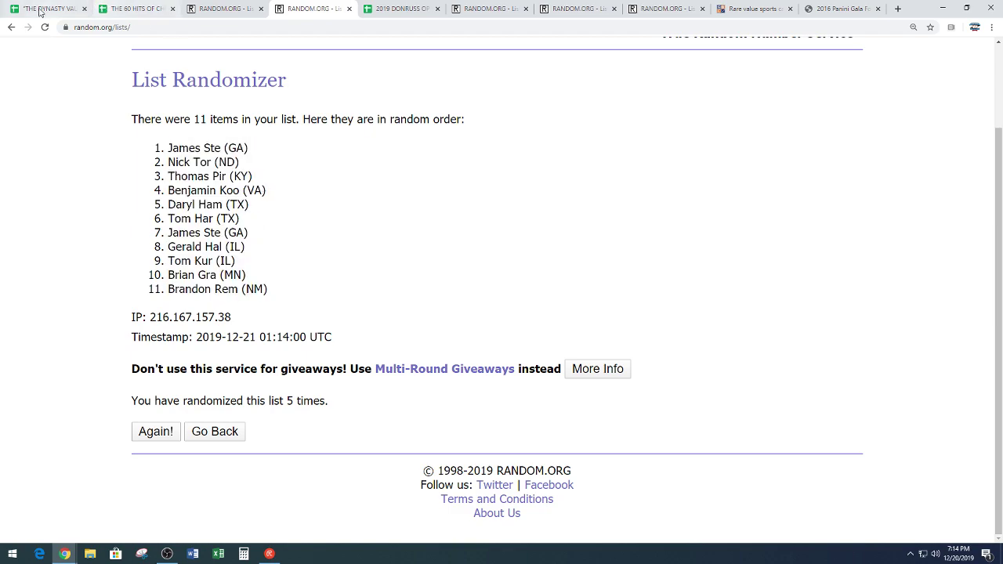
{"action": "left_click", "coordinate": [40, 11]}
{"action": "scroll", "coordinate": [321, 332], "scroll_direction": "up", "scroll_amount": 8}
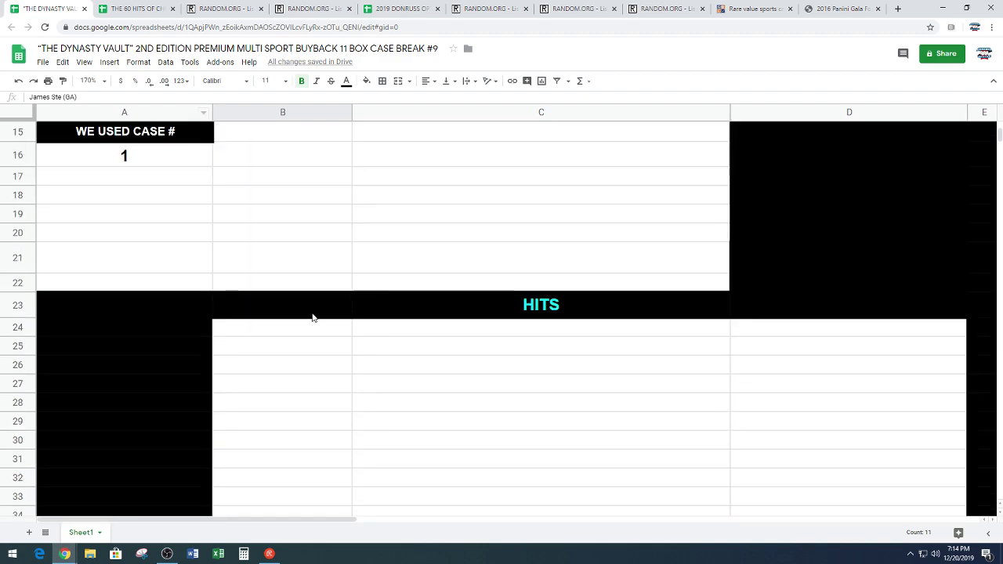
{"action": "scroll", "coordinate": [313, 317], "scroll_direction": "up", "scroll_amount": 5}
{"action": "left_click", "coordinate": [306, 136]}
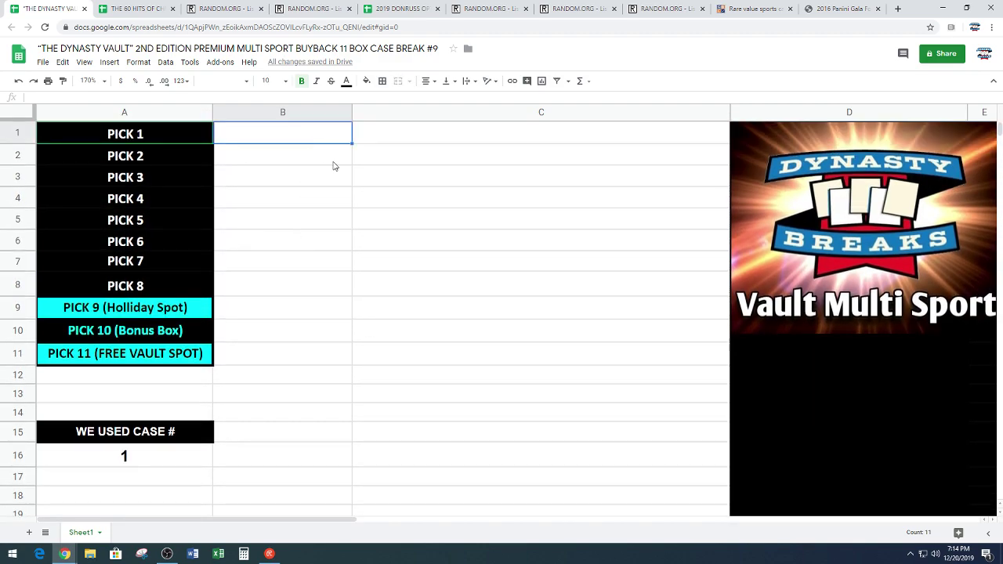
{"action": "key", "text": "ctrl+v"}
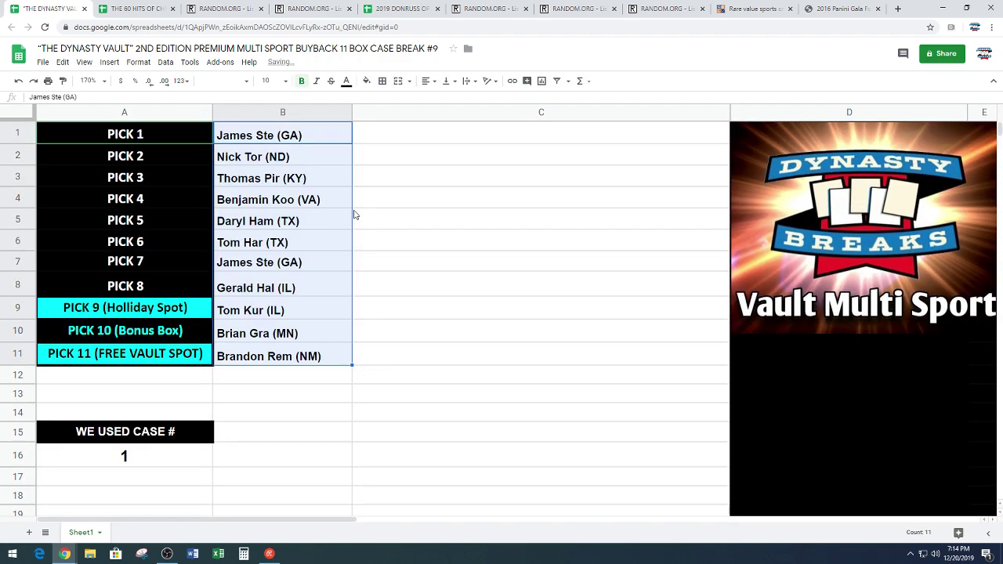
Center the pasted names horizontally in B1:B11
{"action": "key", "text": "ctrl+b"}
{"action": "left_click", "coordinate": [427, 82]}
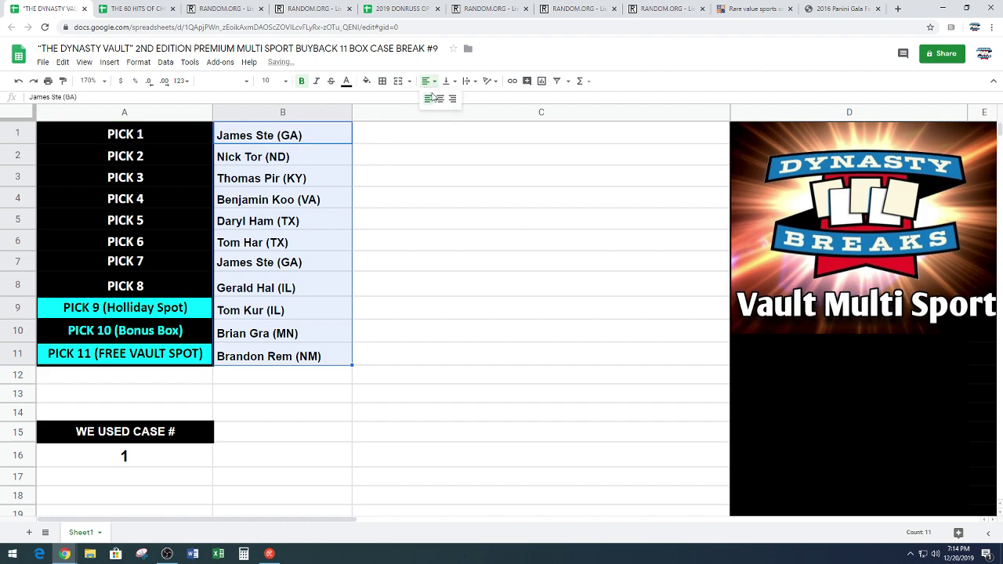
{"action": "left_click", "coordinate": [439, 105]}
{"action": "left_click", "coordinate": [545, 264]}
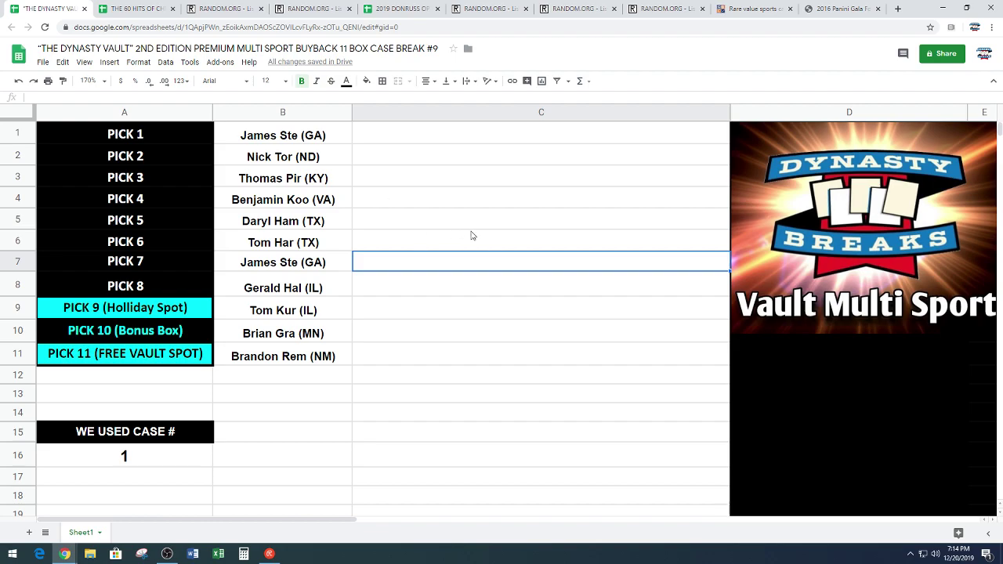
Set the font size of the empty cells C24:C34 under the HITS heading to 12
{"action": "scroll", "coordinate": [514, 232], "scroll_direction": "down", "scroll_amount": 5}
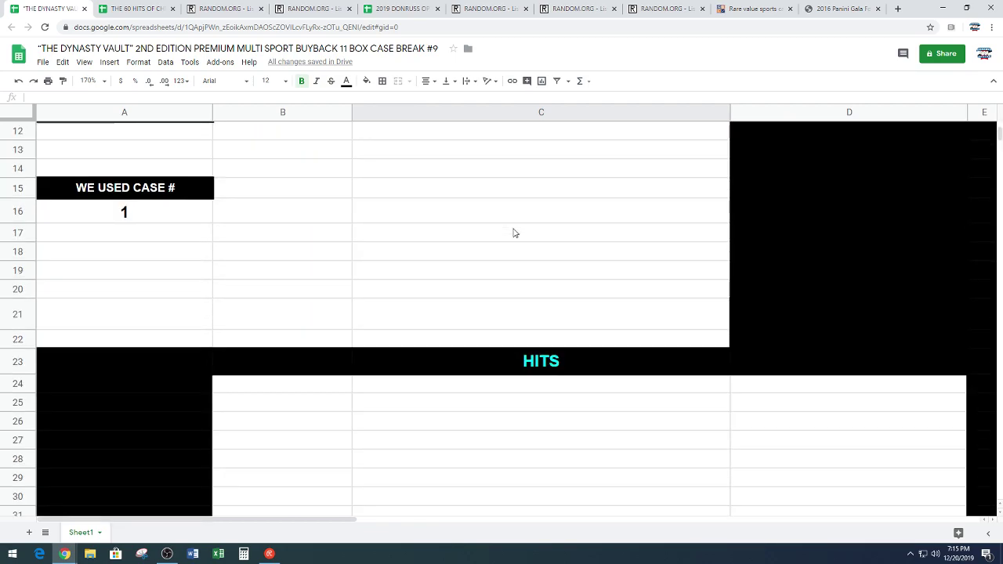
{"action": "scroll", "coordinate": [508, 230], "scroll_direction": "down", "scroll_amount": 2}
{"action": "scroll", "coordinate": [501, 226], "scroll_direction": "down", "scroll_amount": 2}
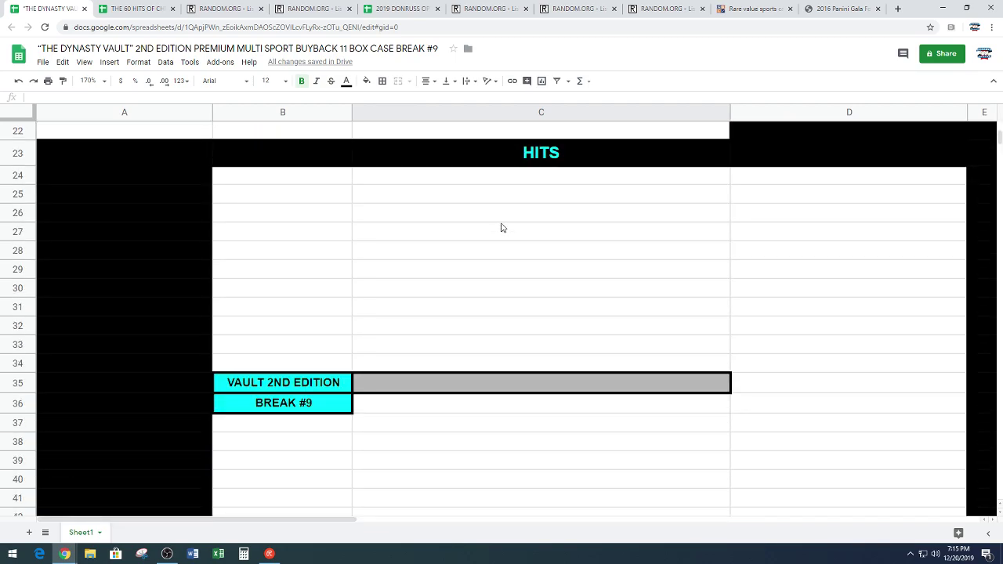
{"action": "left_click", "coordinate": [560, 181]}
{"action": "left_click_drag", "start_coordinate": [540, 179], "coordinate": [510, 360]}
{"action": "left_click", "coordinate": [271, 81]}
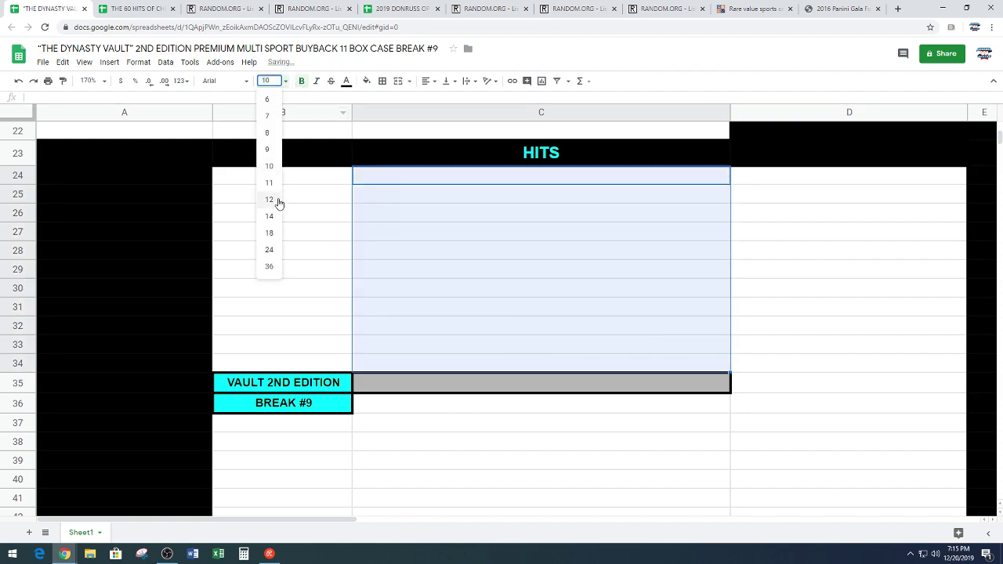
{"action": "left_click", "coordinate": [271, 200]}
{"action": "left_click", "coordinate": [470, 268]}
Enter "Mark McGwire 1993 Topps Finest Refractor" as the first hit in C24
{"action": "left_click", "coordinate": [480, 185]}
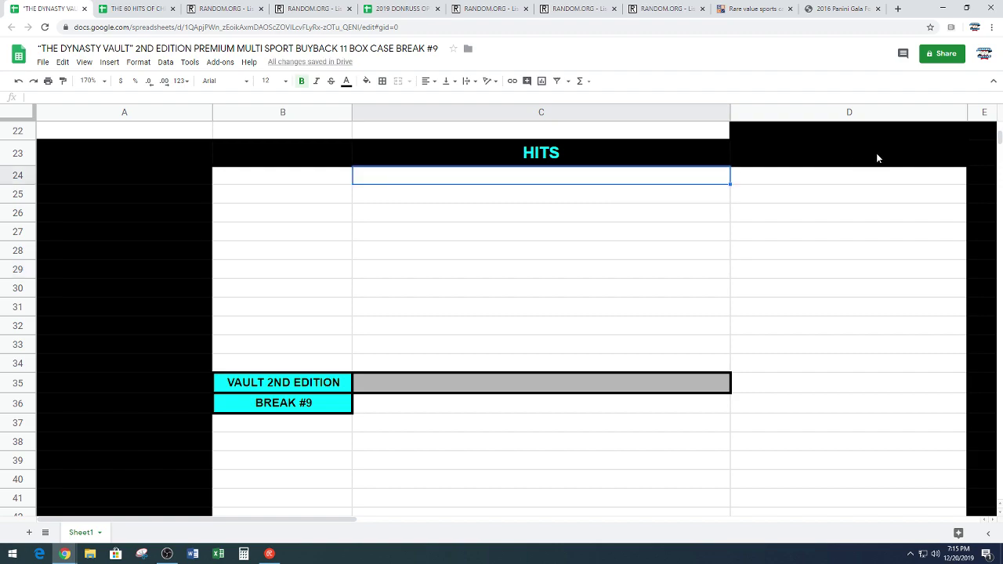
{"action": "type", "text": "mark"}
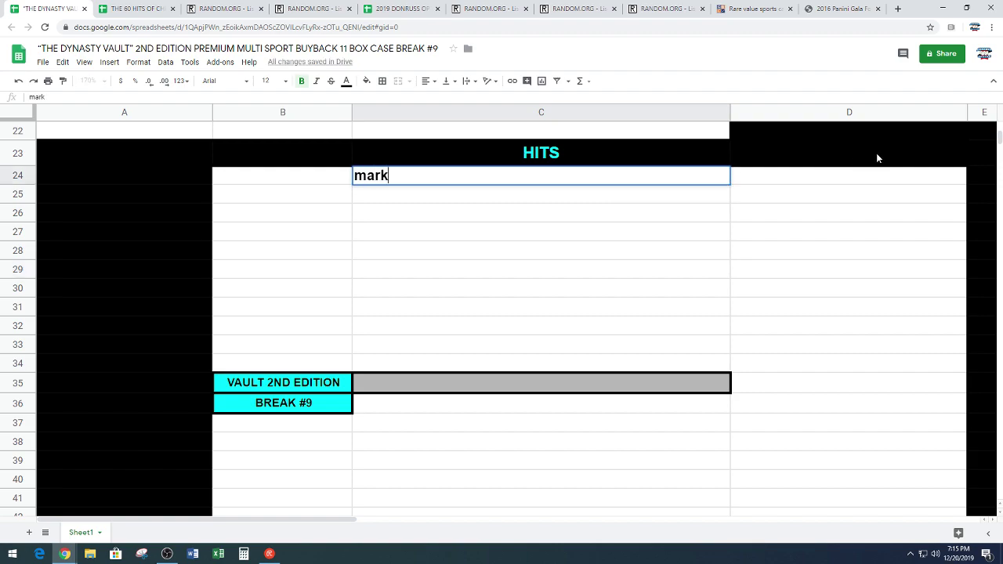
{"action": "key", "text": "BackSpace"}
{"action": "key", "text": "BackSpace"}
{"action": "key", "text": "BackSpace"}
{"action": "key", "text": "BackSpace"}
{"action": "type", "text": "Mark McGwire 1"}
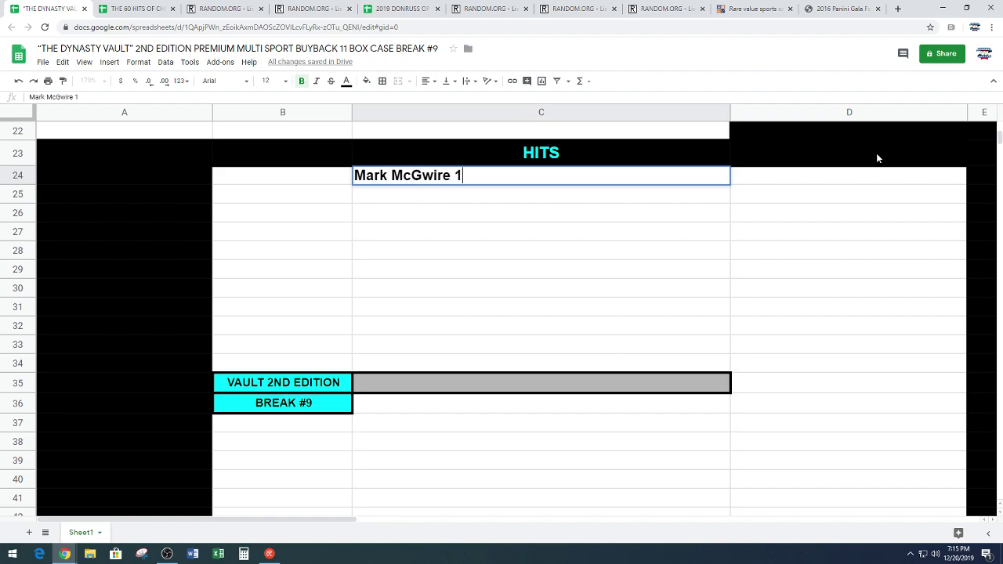
{"action": "type", "text": "993 Topps"}
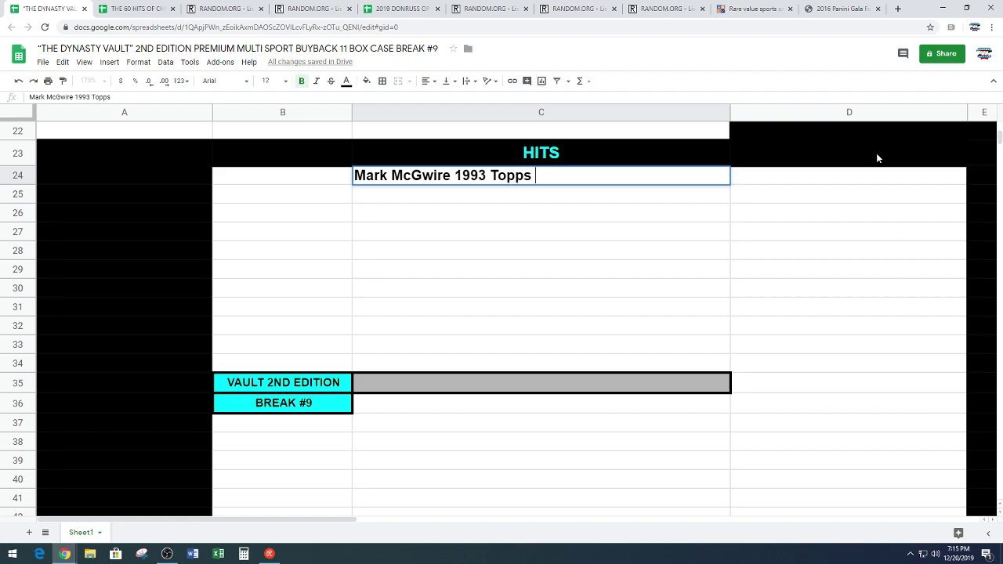
{"action": "type", "text": " Finest Refractor"}
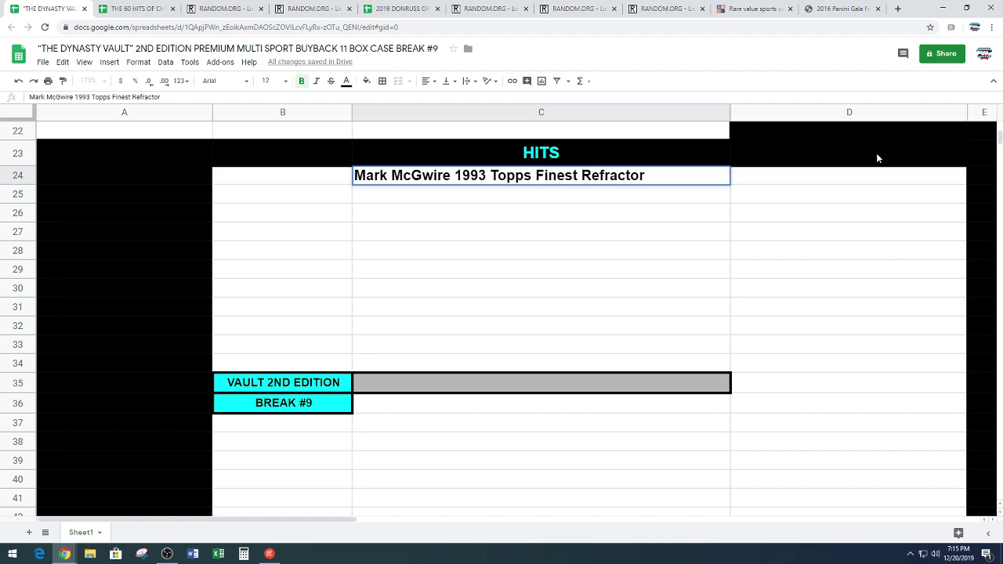
{"action": "key", "text": "Return"}
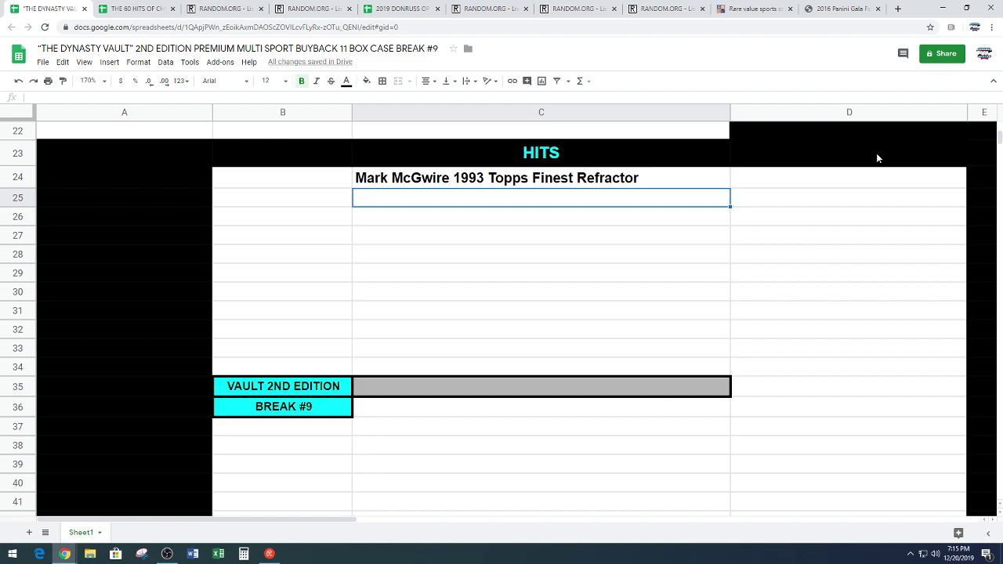
Enter "Tom Landry 1951 Bowman PSA 3 Vg" as the second hit in C25
{"action": "type", "text": "1951"}
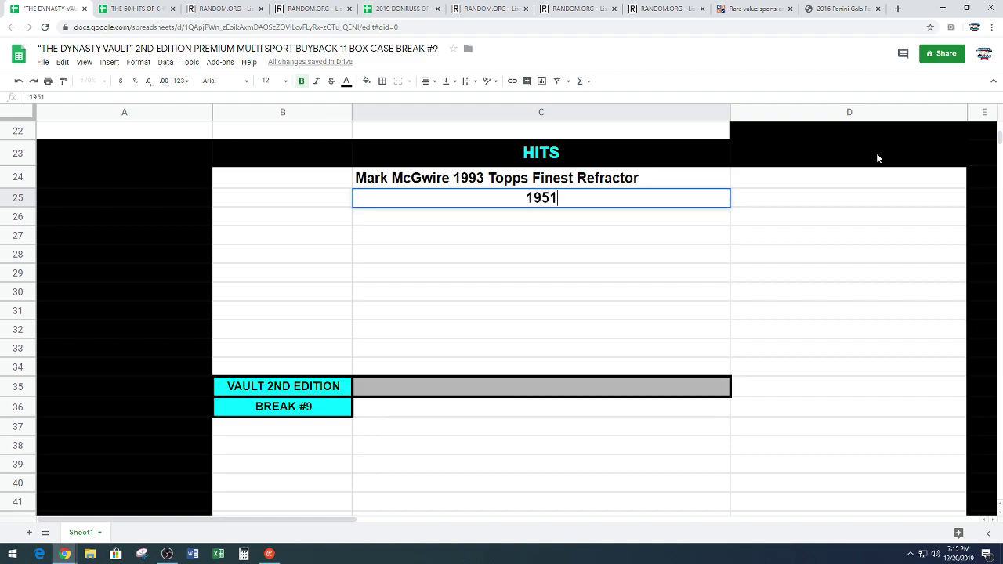
{"action": "key", "text": "BackSpace"}
{"action": "key", "text": "BackSpace"}
{"action": "key", "text": "BackSpace"}
{"action": "key", "text": "BackSpace"}
{"action": "type", "text": "Tom Land"}
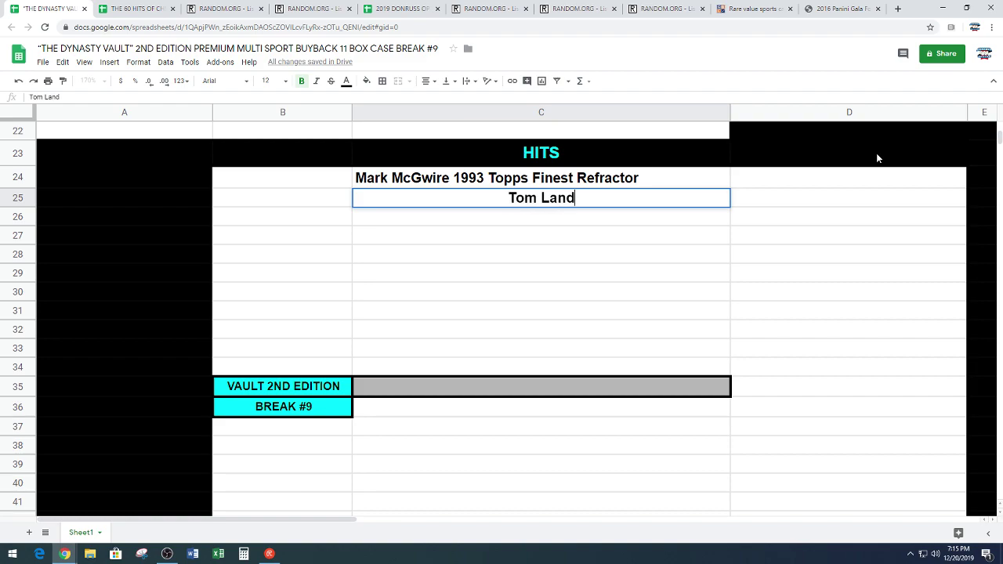
{"action": "type", "text": "ry 19"}
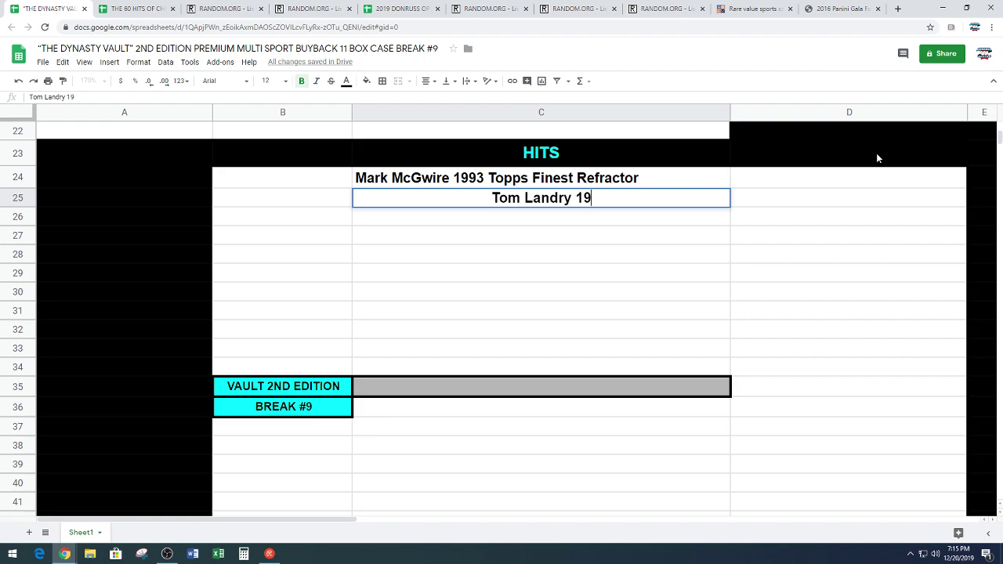
{"action": "type", "text": "51 B"}
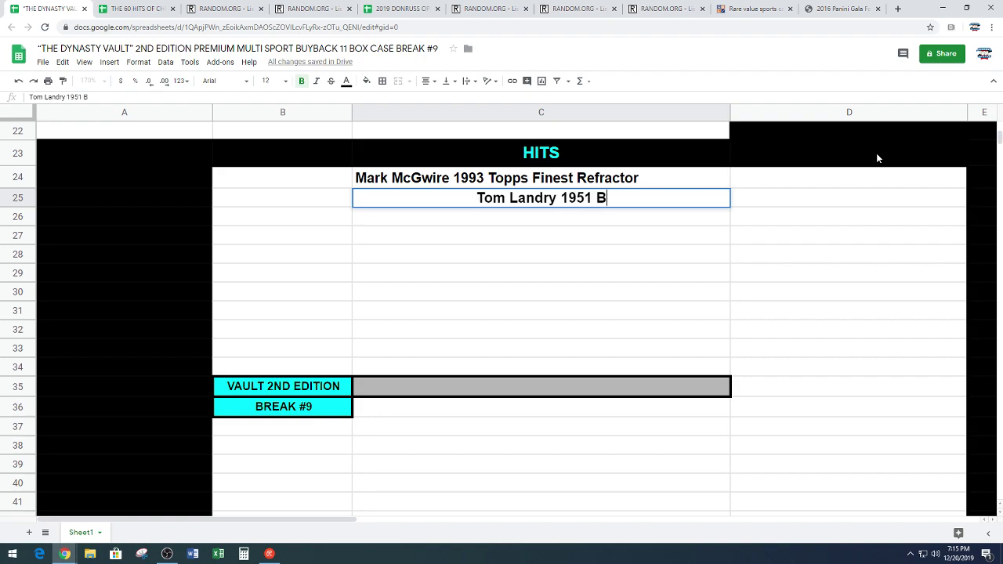
{"action": "type", "text": "owman "}
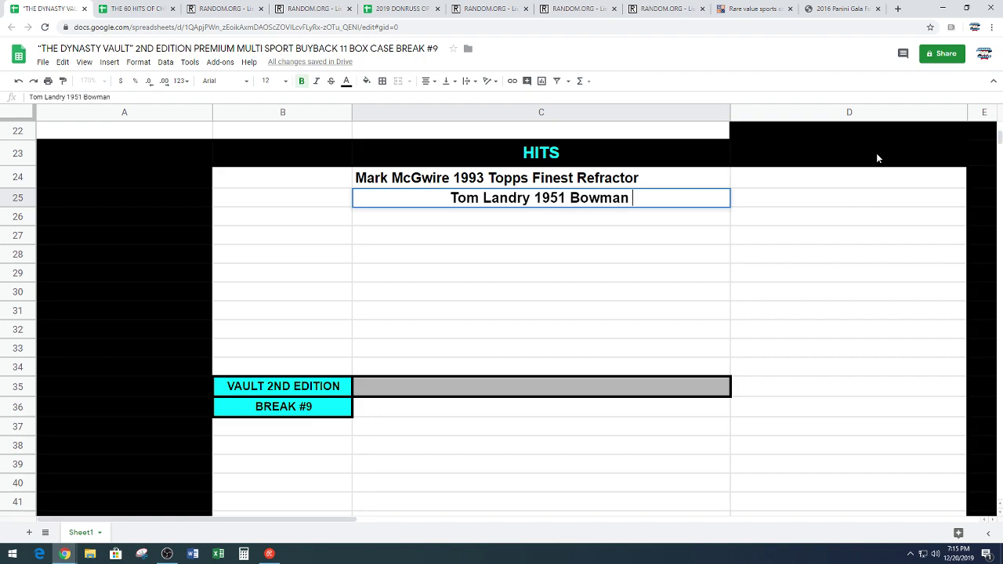
{"action": "type", "text": "PSA 3 "}
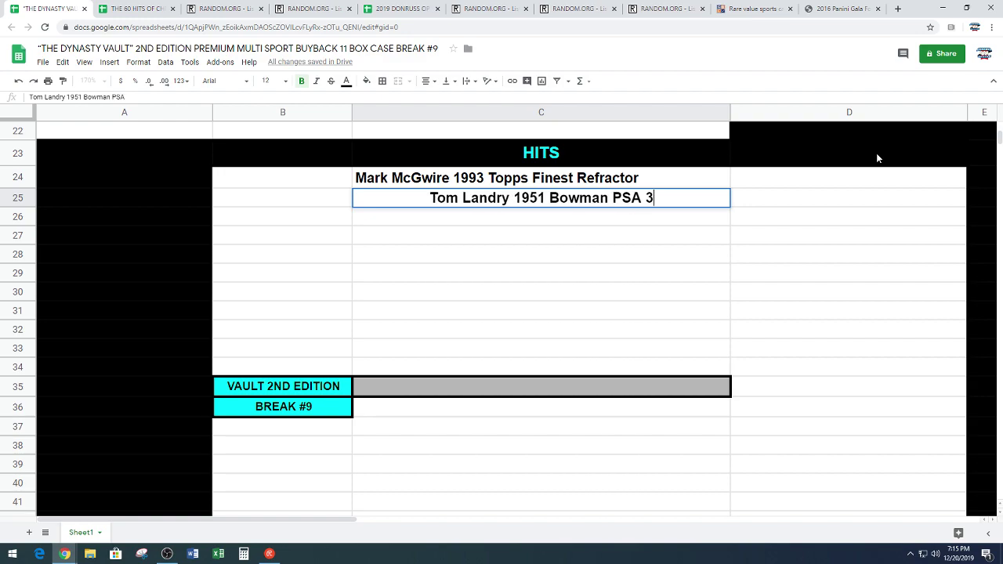
{"action": "type", "text": "vg"}
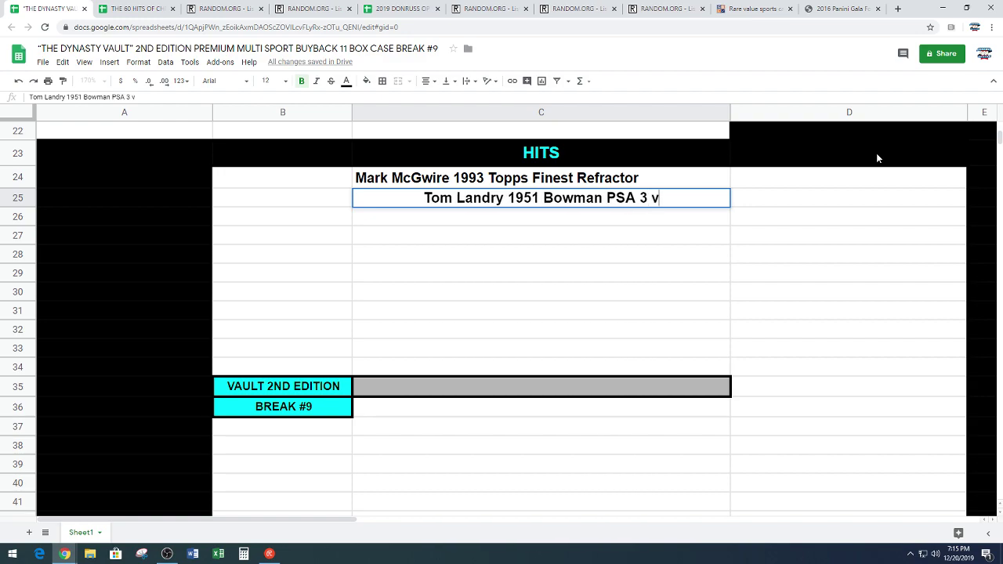
{"action": "key", "text": "BackSpace"}
{"action": "key", "text": "BackSpace"}
{"action": "type", "text": "Vg"}
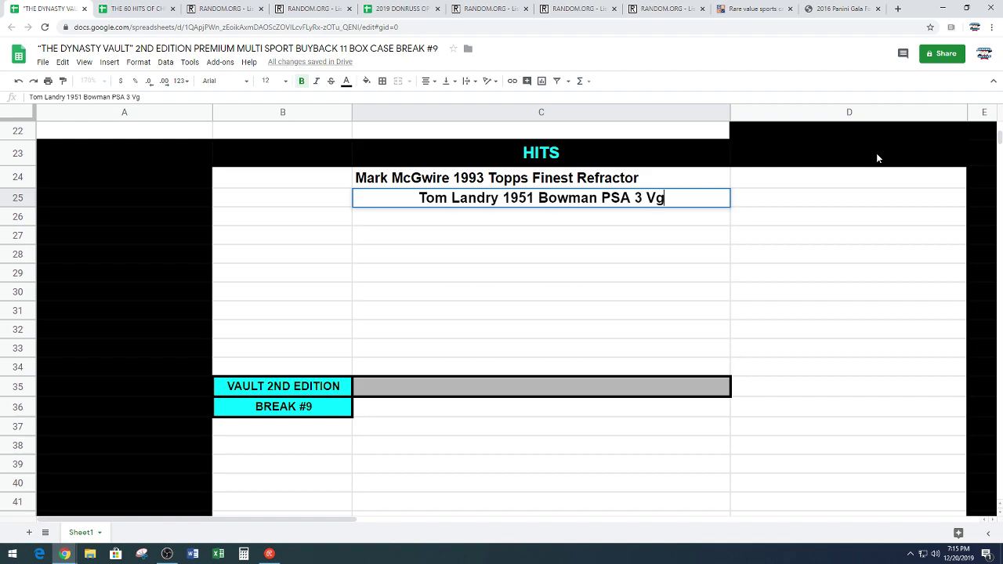
{"action": "key", "text": "Return"}
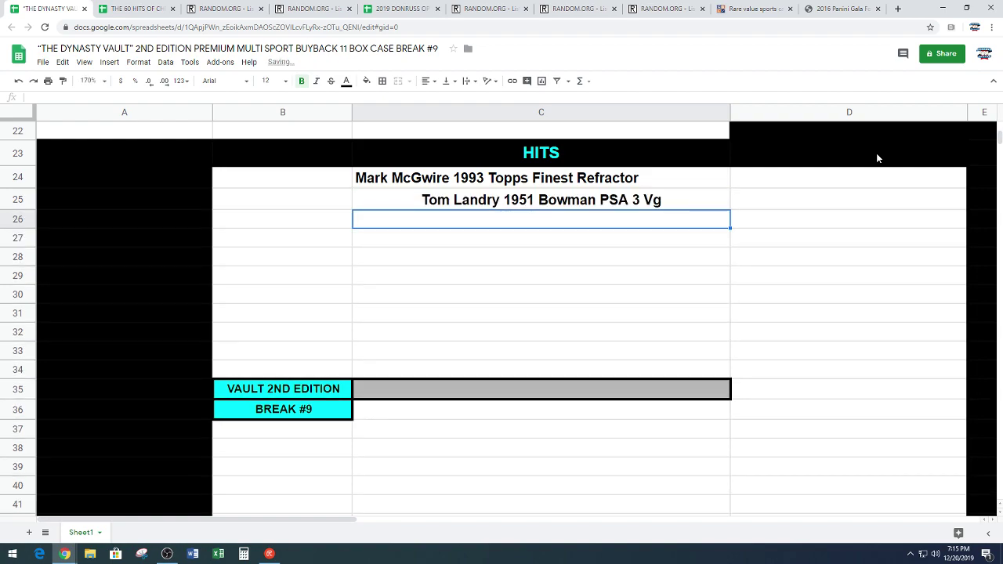
Left-align the hits range C24:C34
{"action": "left_click_drag", "start_coordinate": [459, 182], "coordinate": [459, 345]}
{"action": "left_click", "coordinate": [427, 81]}
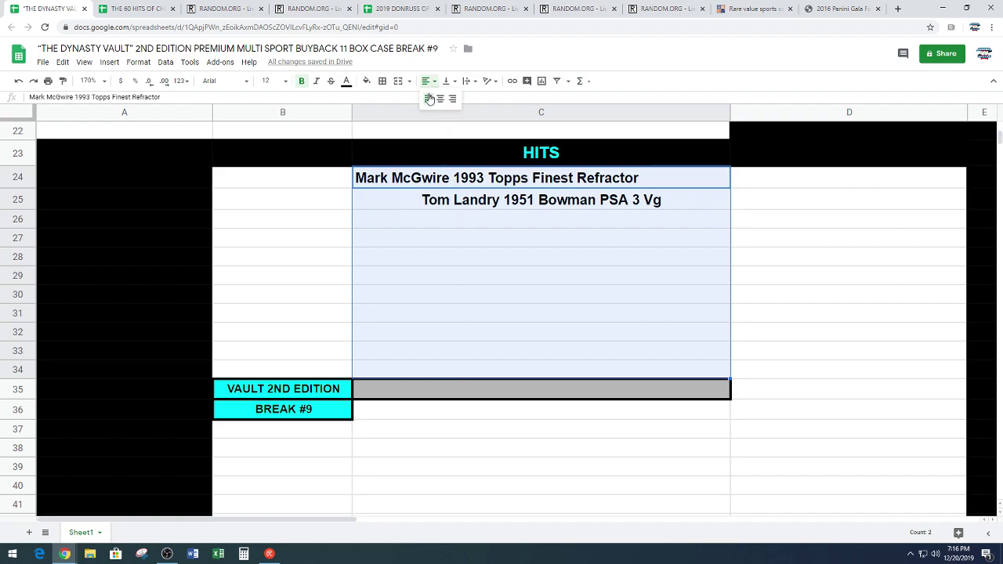
{"action": "left_click", "coordinate": [429, 95]}
Enter "Jim Brown 2001 UD Game Gear Auto BGS 9.5" as the third hit in C26
{"action": "left_click", "coordinate": [450, 223]}
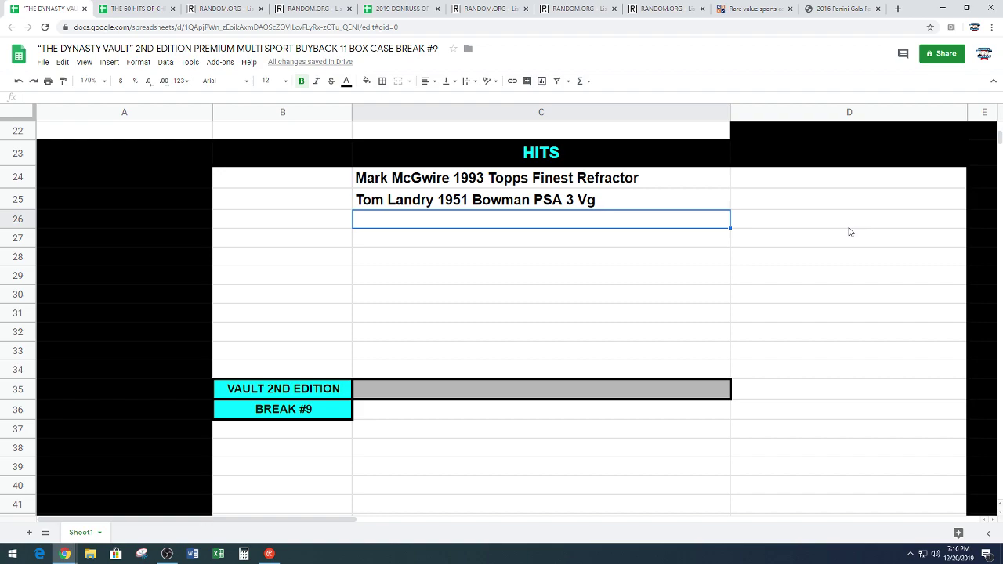
{"action": "type", "text": "Jim Brown"}
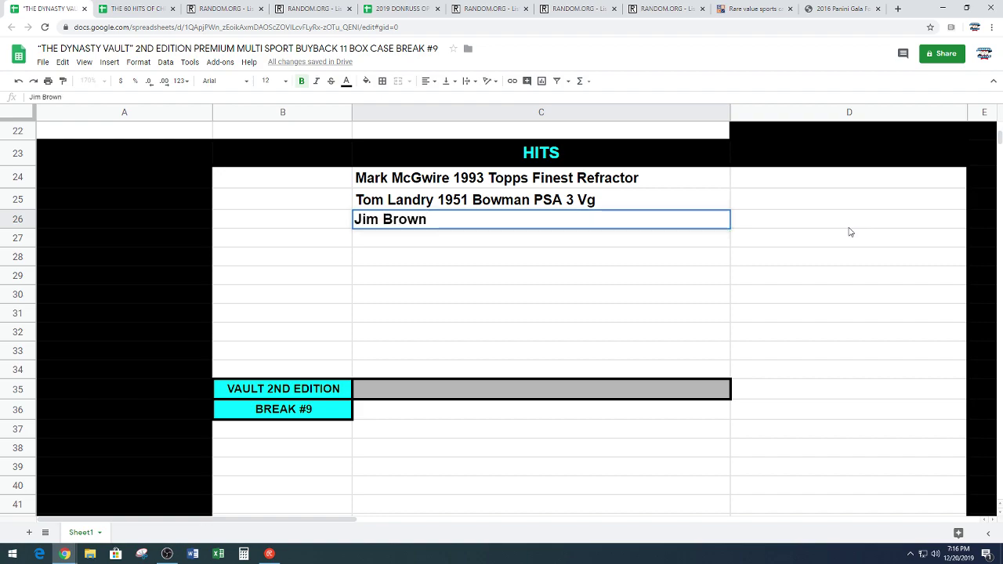
{"action": "type", "text": " 2001 UD Game"}
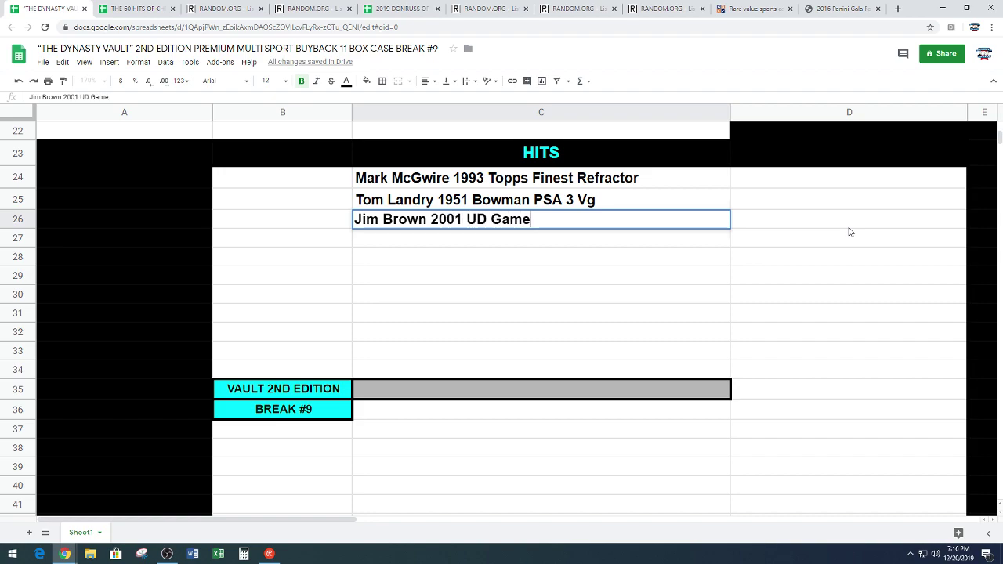
{"action": "type", "text": " GEar"}
{"action": "key", "text": "BackSpace"}
{"action": "key", "text": "BackSpace"}
{"action": "key", "text": "BackSpace"}
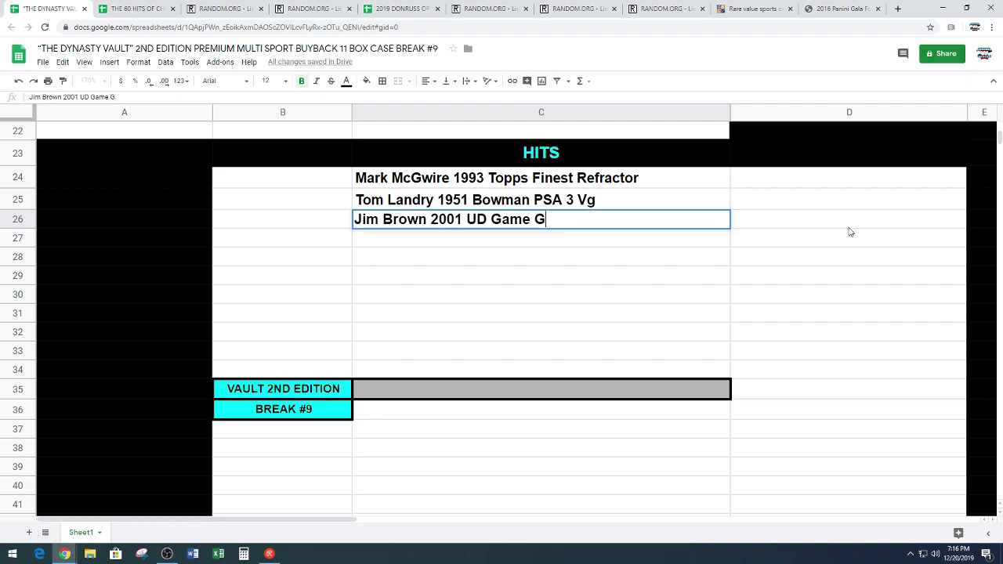
{"action": "type", "text": "ear Au"}
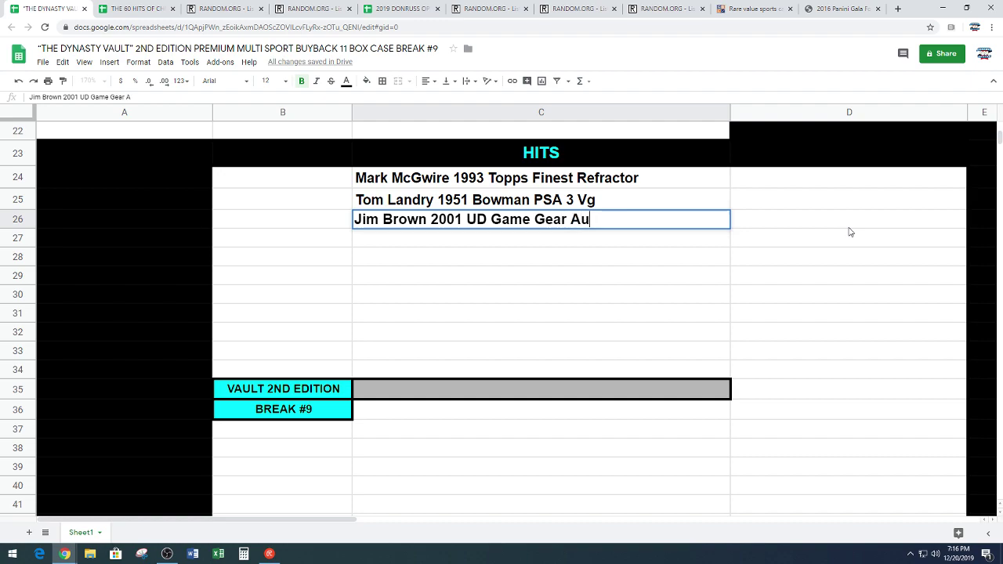
{"action": "type", "text": "to BGS "}
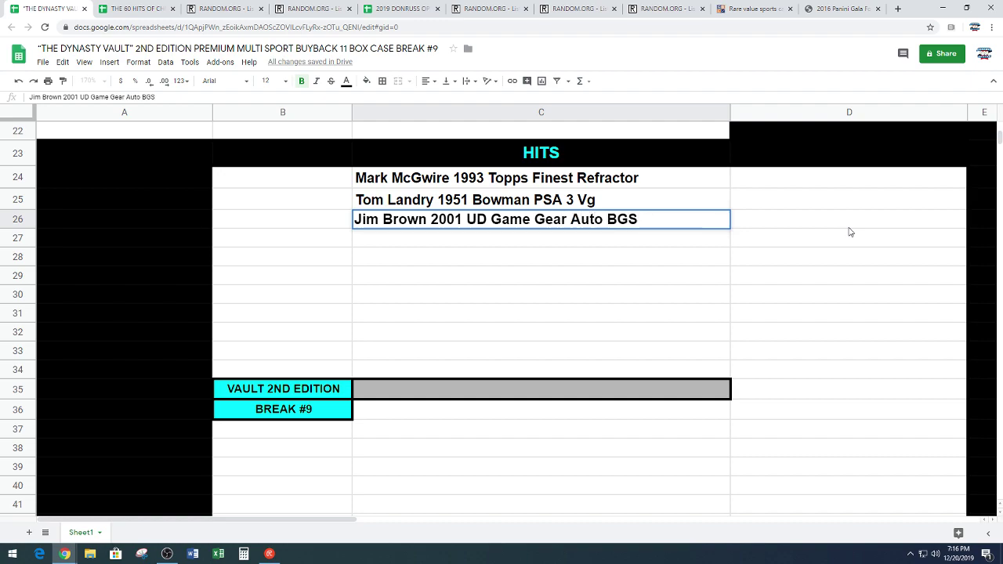
{"action": "type", "text": "9.5"}
{"action": "key", "text": "Return"}
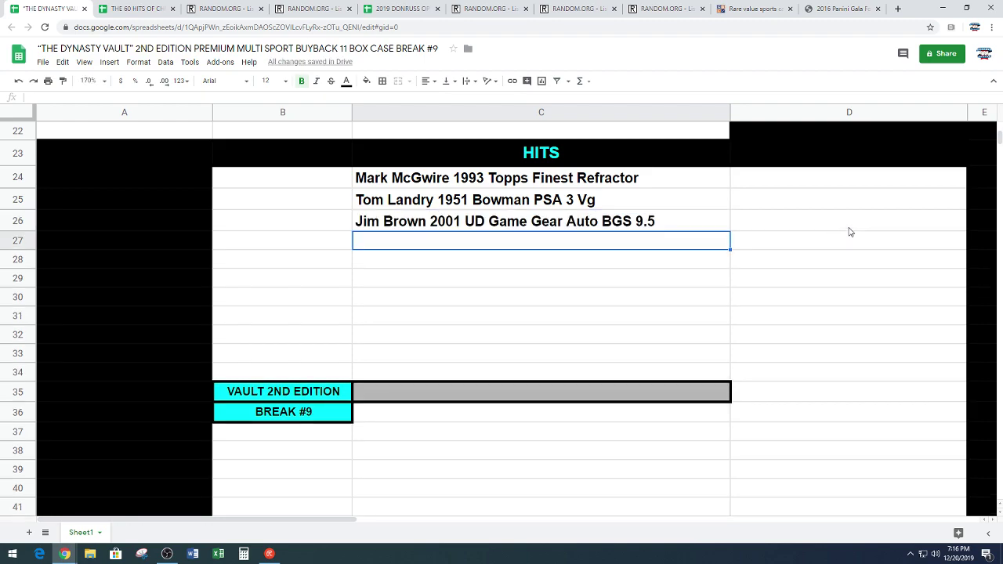
Enter "Aaron Rodgers 2018 NT Colossal Patch Auto 5/10" as the fourth hit in C27
{"action": "type", "text": "Aa"}
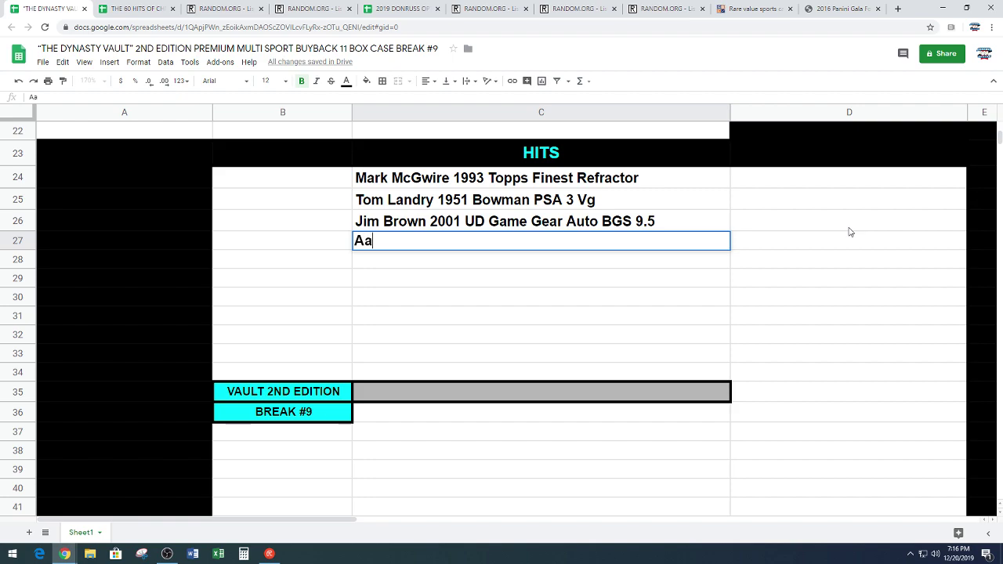
{"action": "type", "text": "ron Rodger"}
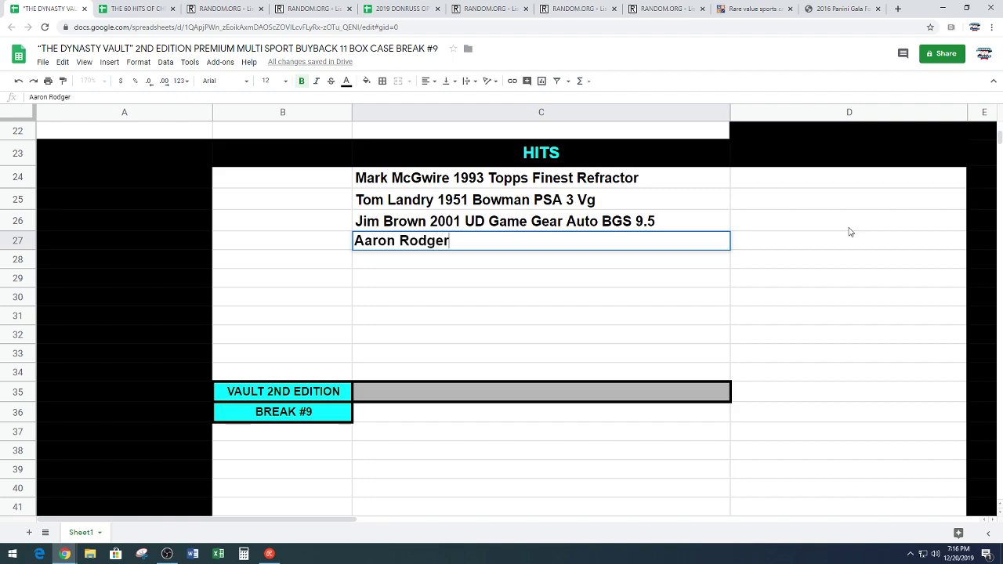
{"action": "type", "text": "s 2018 NT"}
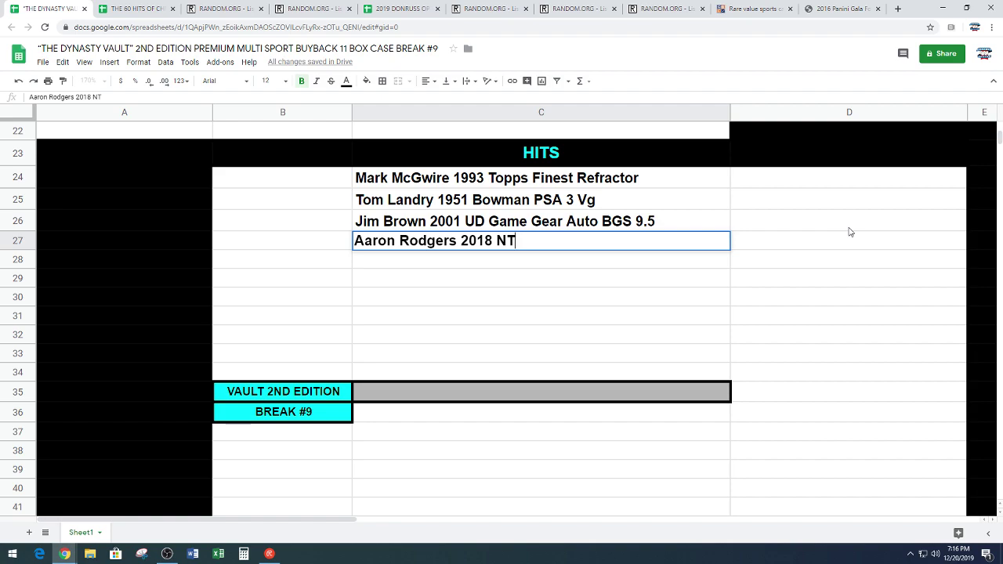
{"action": "type", "text": " Colossal Patch"}
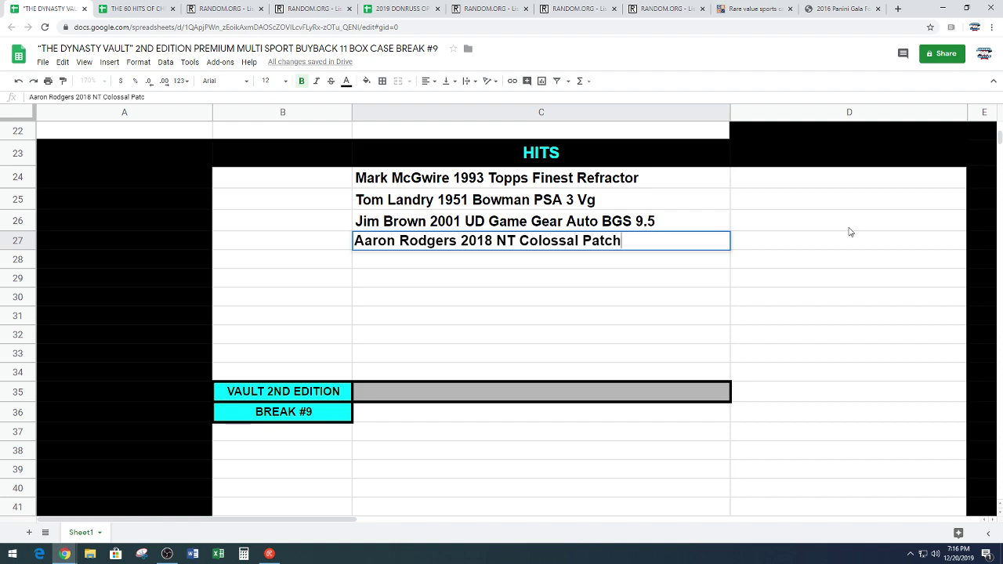
{"action": "type", "text": " Auto 5/10"}
{"action": "key", "text": "Return"}
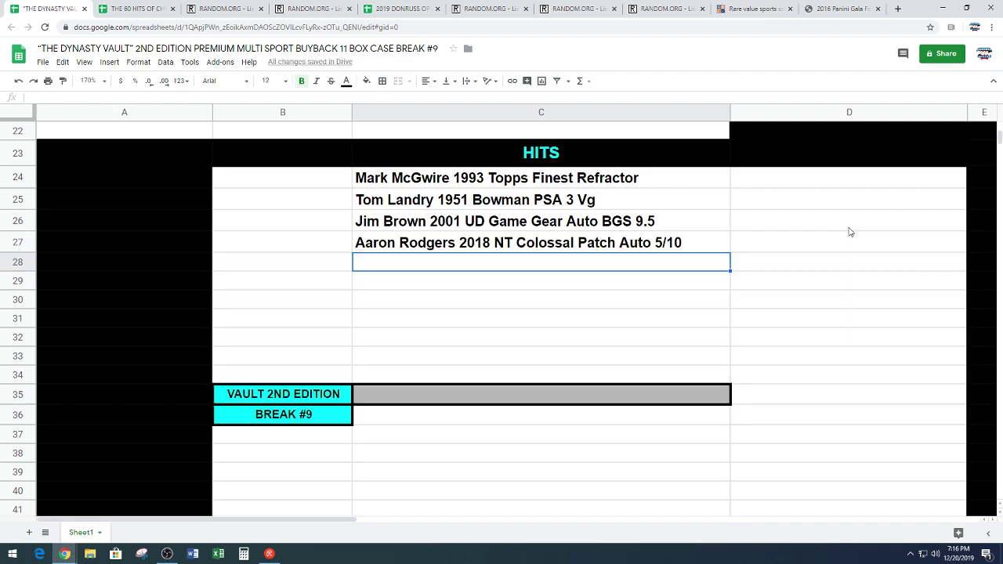
Enter "Derek Jeter 2003 Fleer Authentix Auto PSA/DNA Cert" as the fifth hit in C28
{"action": "type", "text": "Der"}
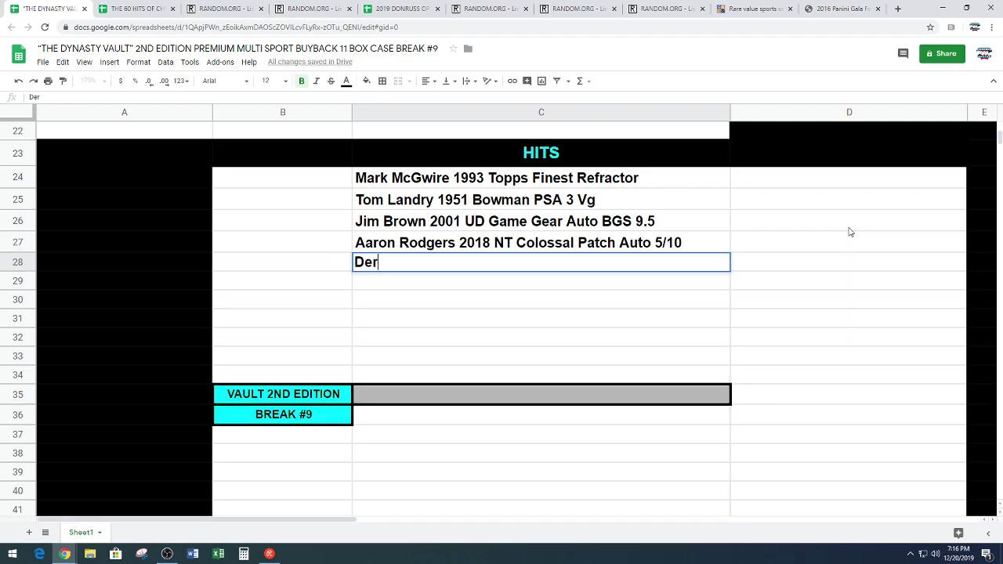
{"action": "type", "text": "ek Jeter 20"}
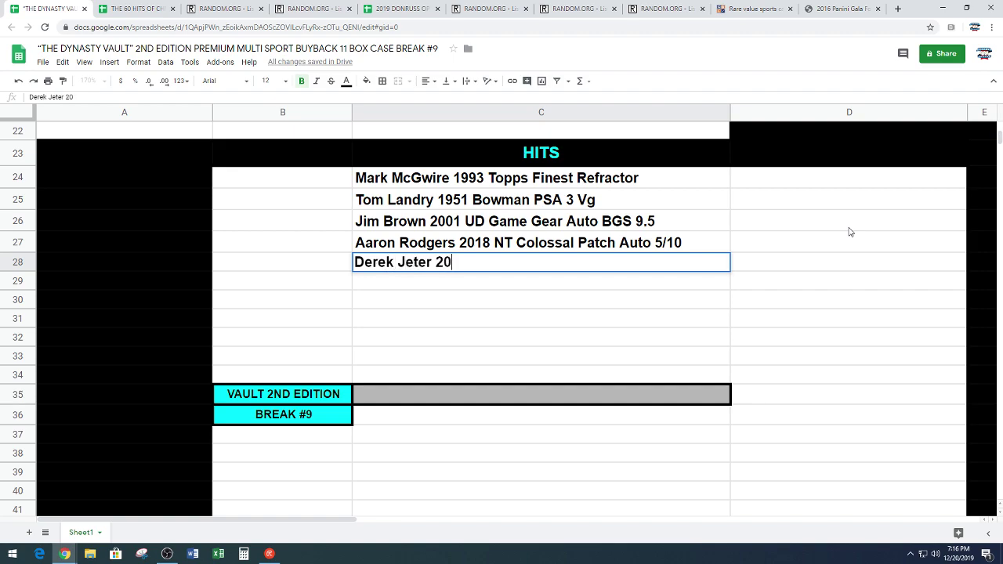
{"action": "type", "text": "03 Fleer Auth"}
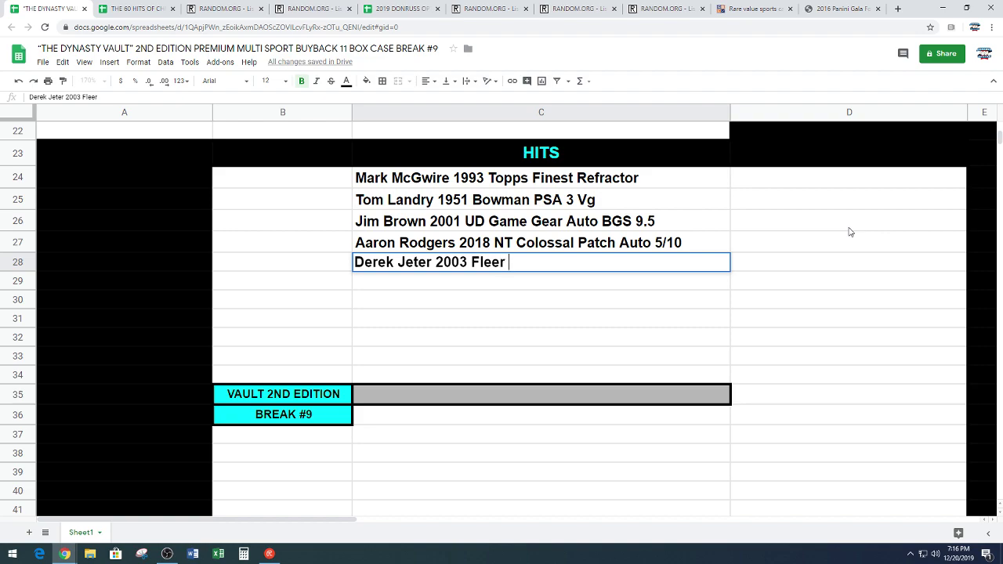
{"action": "type", "text": "ix Auto"}
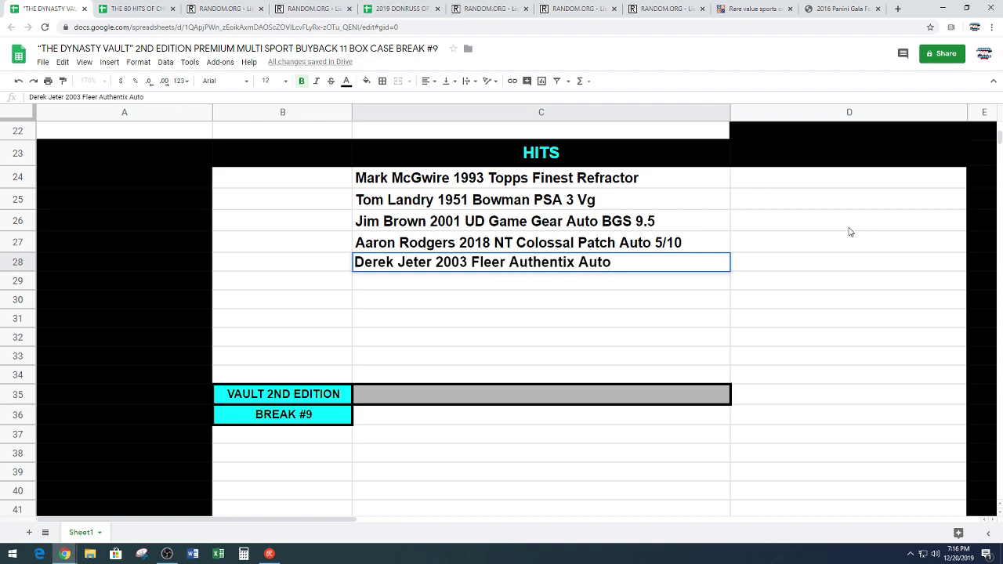
{"action": "type", "text": " PSA/DN"}
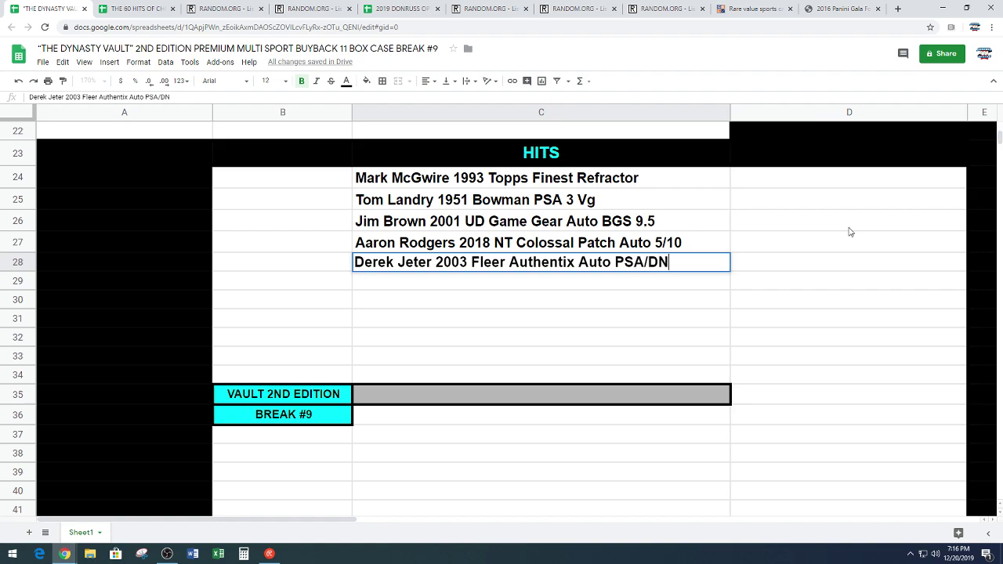
{"action": "type", "text": "A Cert"}
{"action": "key", "text": "Return"}
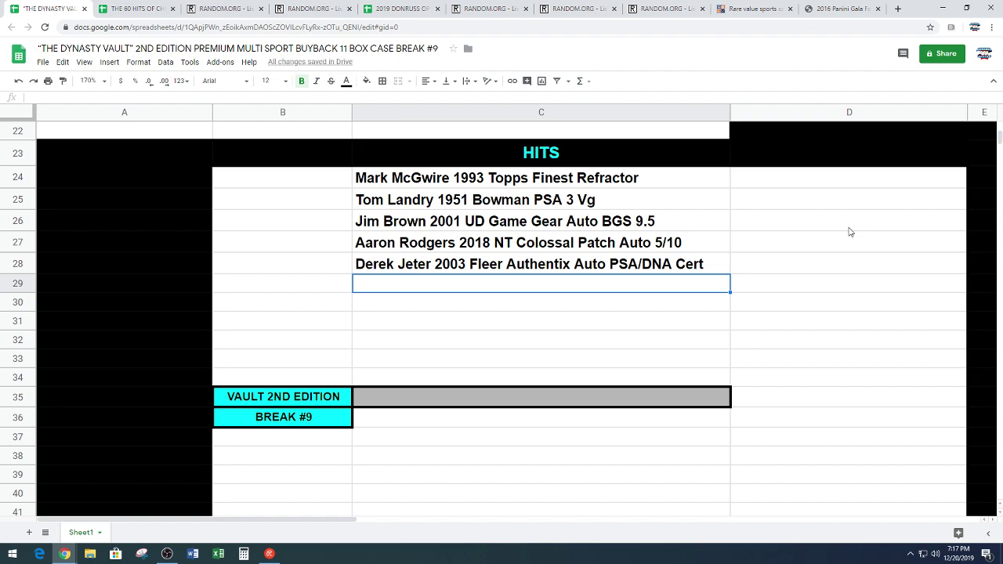
Enter "Robinson/Olajuwon 2012-13 UD Black Dual Auto BGS 9.5" as the sixth hit in C29
{"action": "type", "text": "Rob"}
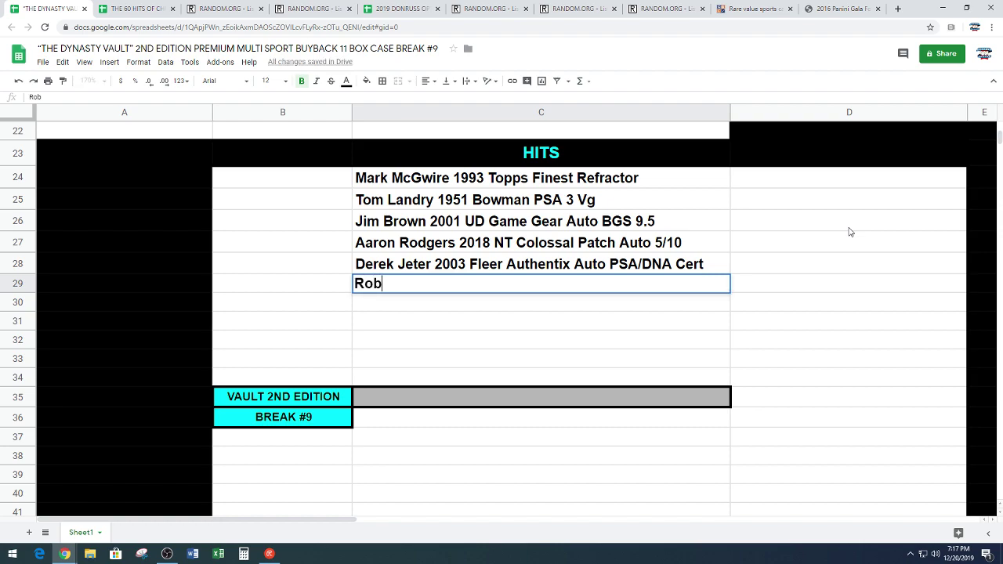
{"action": "type", "text": "inson/Olajuwon"}
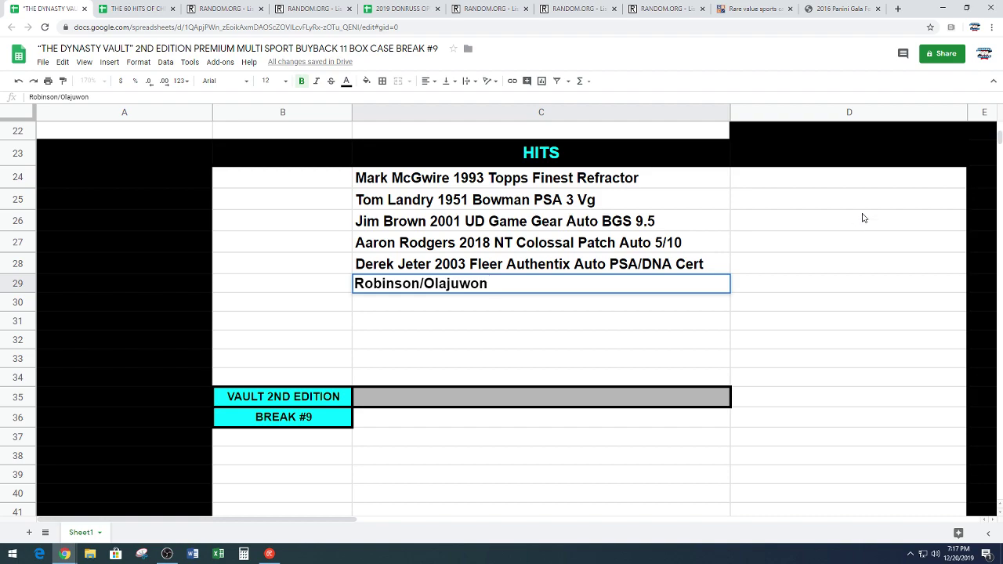
{"action": "type", "text": "2012-13 UD Black"}
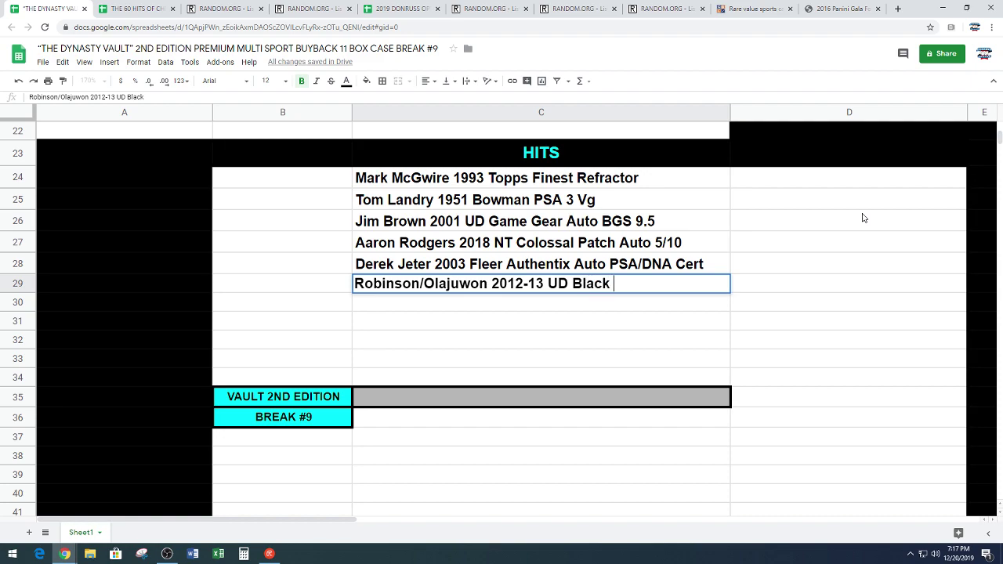
{"action": "type", "text": " Dual Auto"}
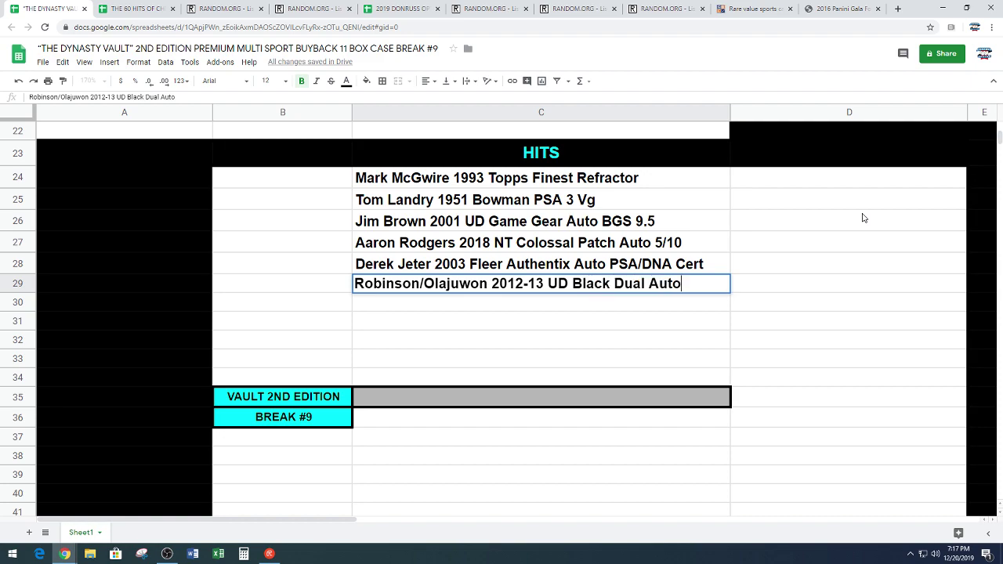
{"action": "type", "text": " BGS 9.5"}
{"action": "key", "text": "Return"}
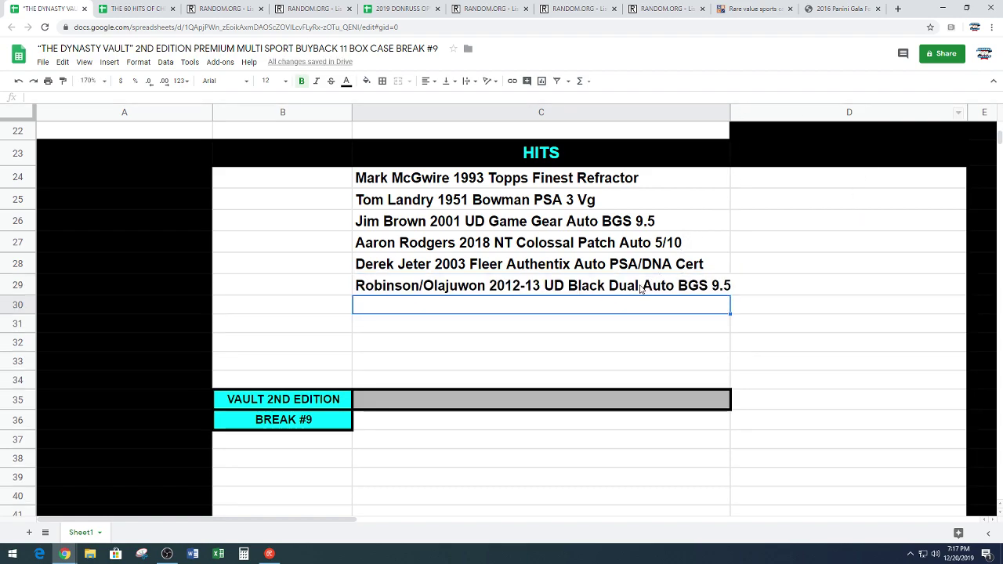
Shorten "Black" to "Blk" in the Robinson/Olajuwon entry in C29
{"action": "double_click", "coordinate": [611, 286]}
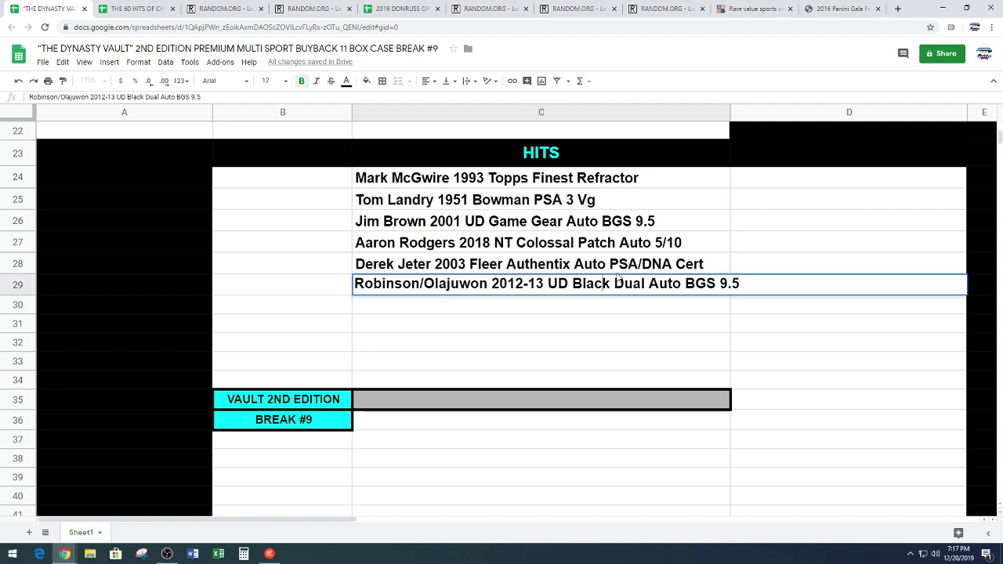
{"action": "key", "text": "BackSpace"}
{"action": "key", "text": "BackSpace"}
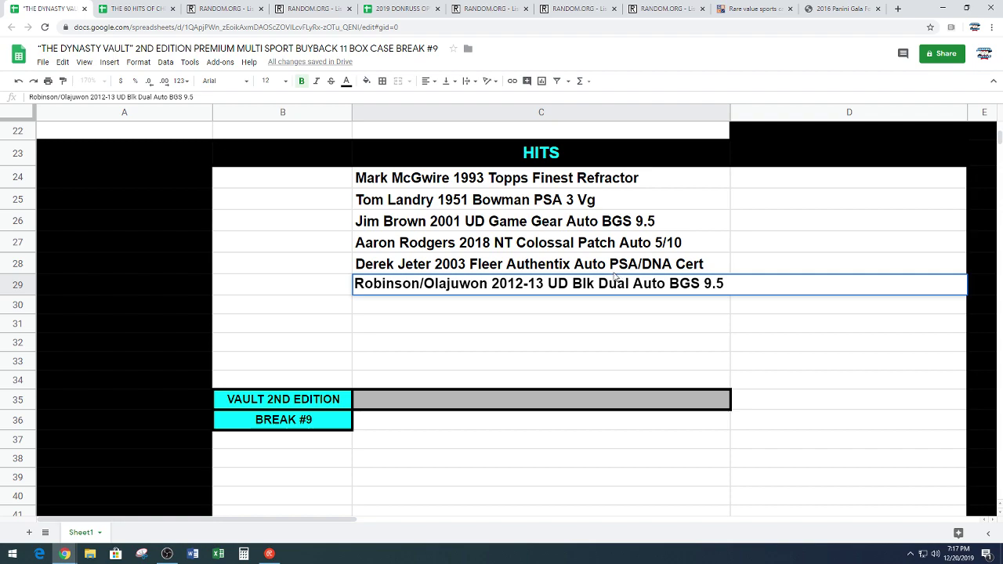
Enter "Cal Ripken Jr 2011 Gypsy Queen Auto BGS 9.5" as the seventh hit in C30
{"action": "key", "text": "Return"}
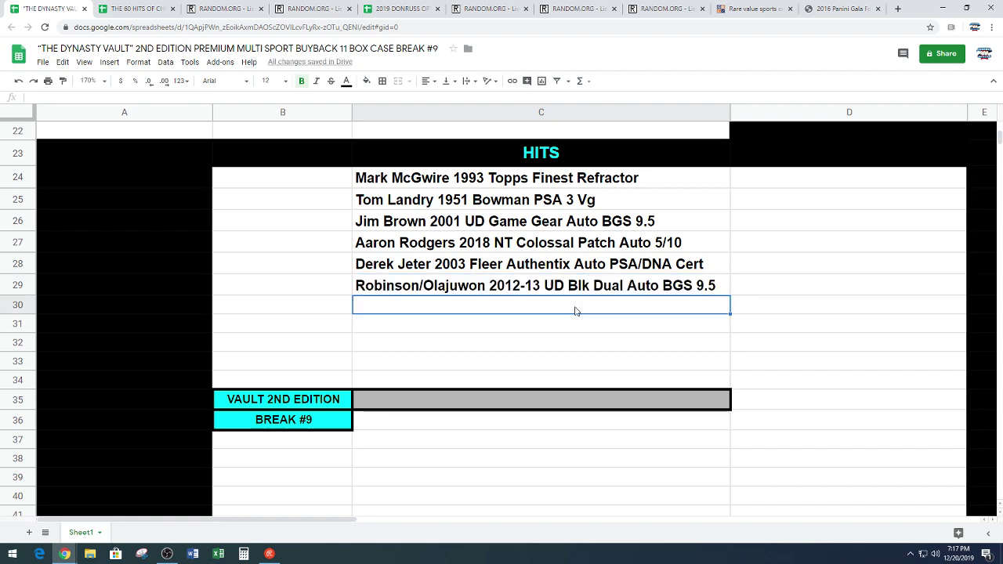
{"action": "type", "text": "Cal Ripk"}
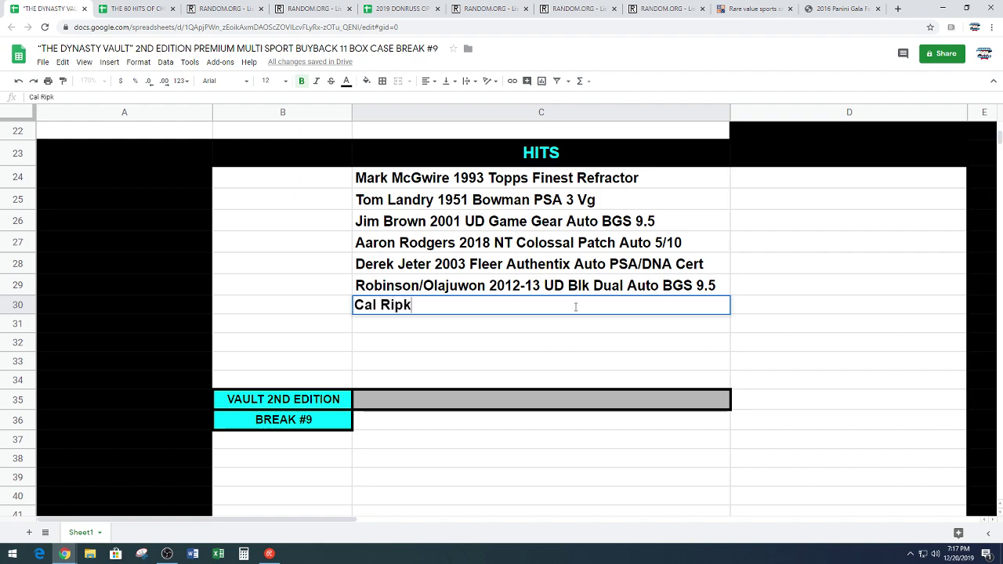
{"action": "type", "text": "en Jr 2011 Gy"}
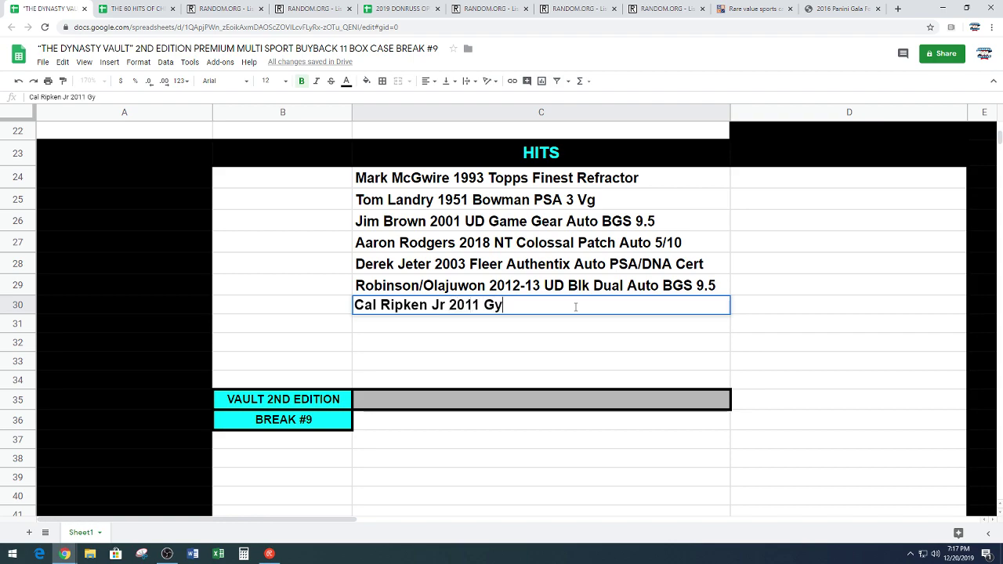
{"action": "type", "text": "psy Que"}
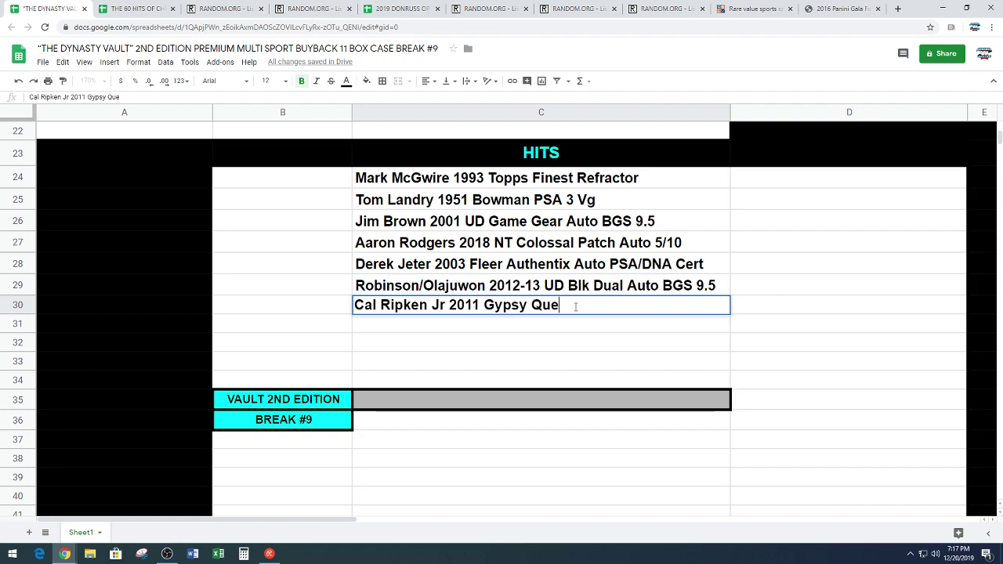
{"action": "type", "text": "en"}
{"action": "type", "text": " Aut"}
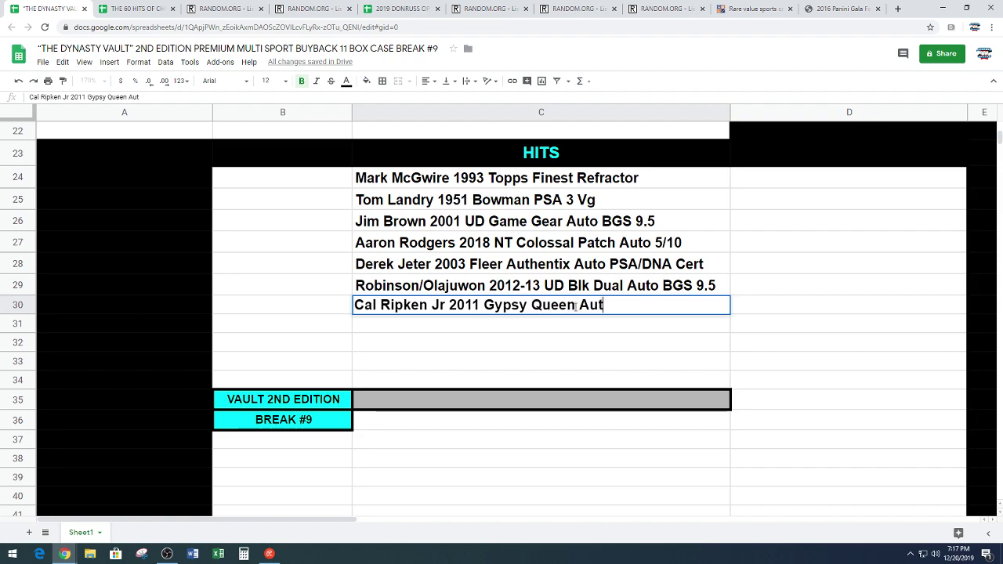
{"action": "type", "text": "o BGS 9.5"}
{"action": "key", "text": "Return"}
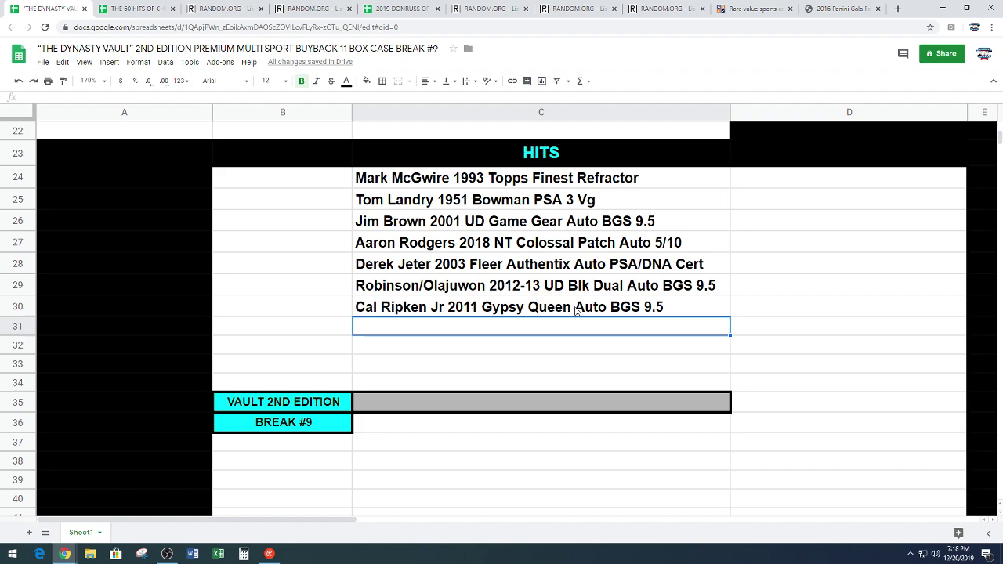
Enter "Christian Yelich 2019 Gypsy Queen Auto PSA 10" as the eighth hit in C31
{"action": "type", "text": "Chri"}
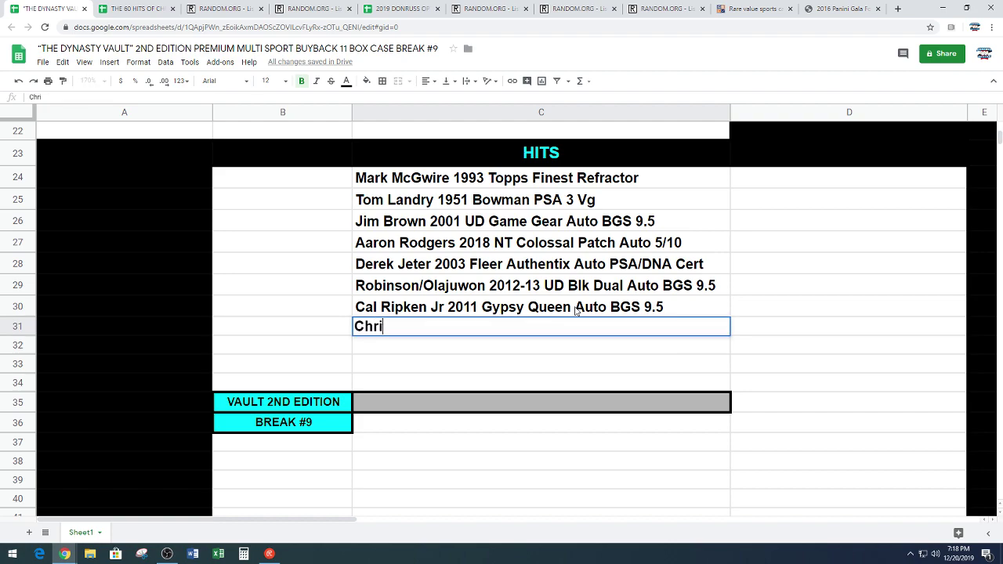
{"action": "type", "text": "stian Yeli"}
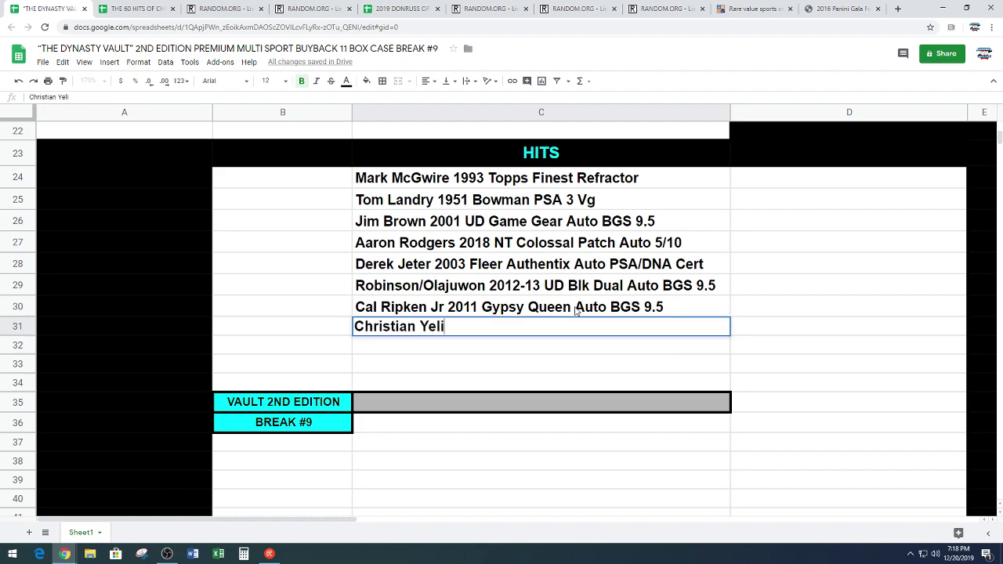
{"action": "type", "text": "ch 2019 G"}
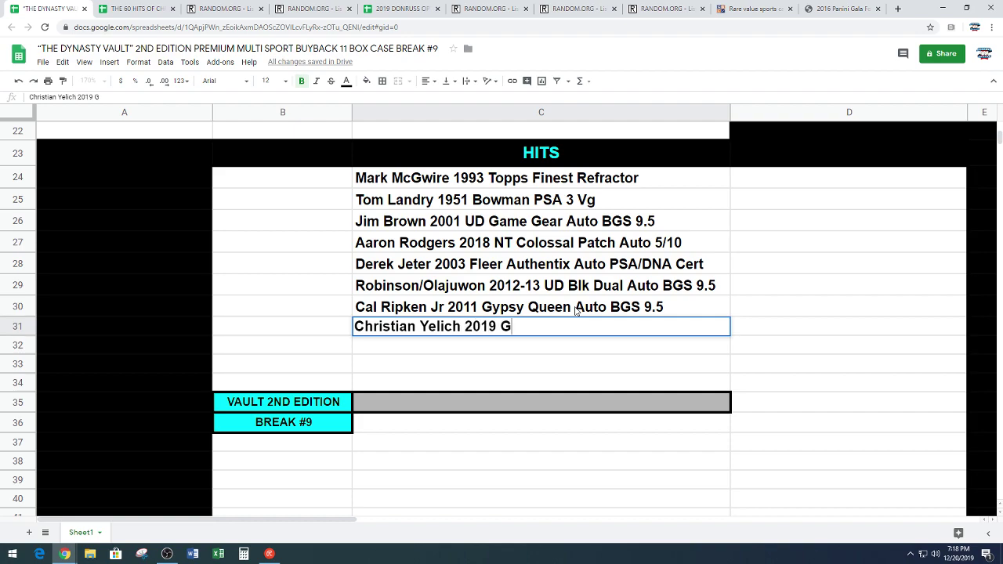
{"action": "type", "text": "ypsy Que"}
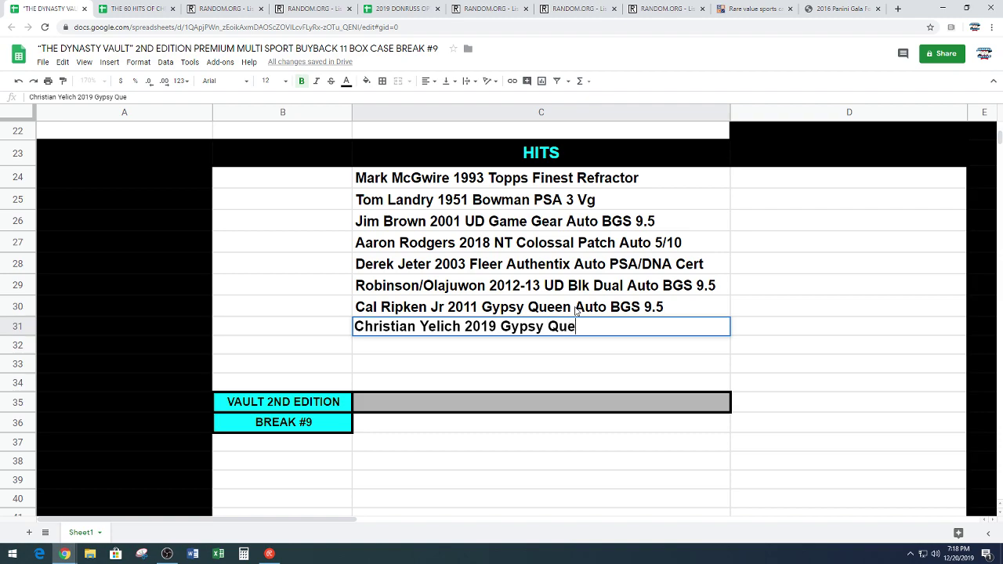
{"action": "type", "text": "en Auto PSA 10"}
{"action": "key", "text": "Return"}
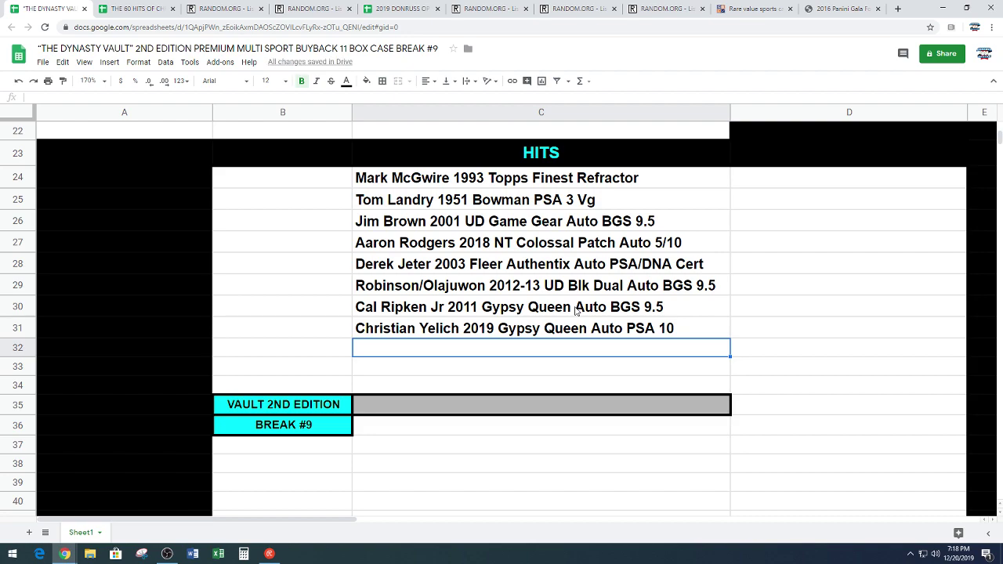
Enter "Christian McCaffrey 2018 Origins RC Auto BGS 9.5" as the ninth hit in C32
{"action": "type", "text": "Chri"}
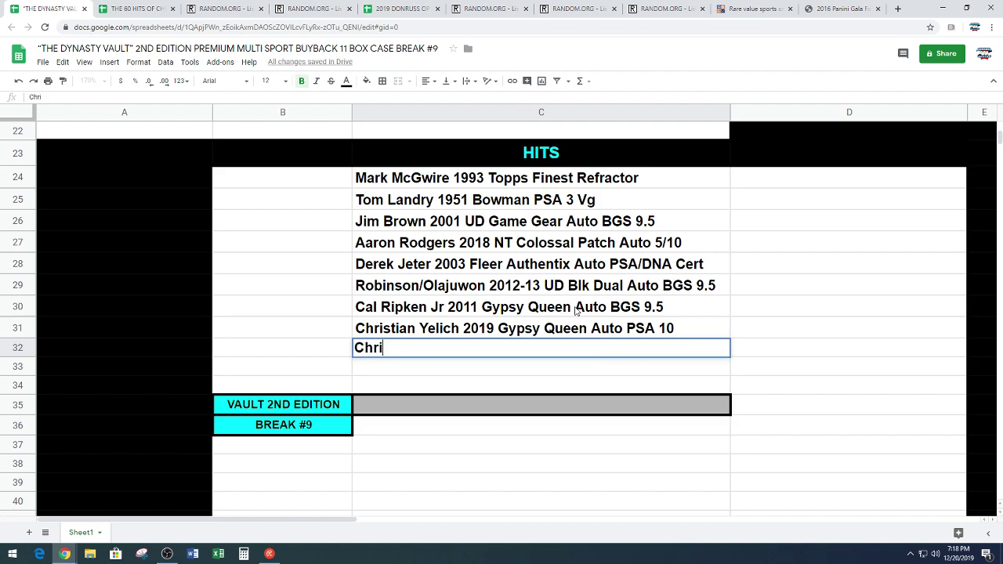
{"action": "type", "text": "stian Mc"}
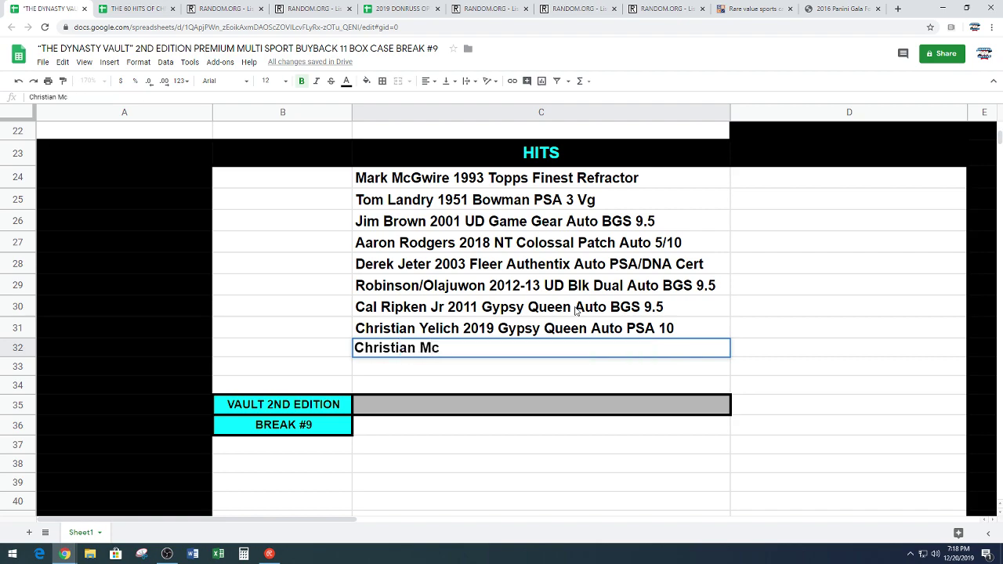
{"action": "type", "text": "Caffrey 2018 Ori"}
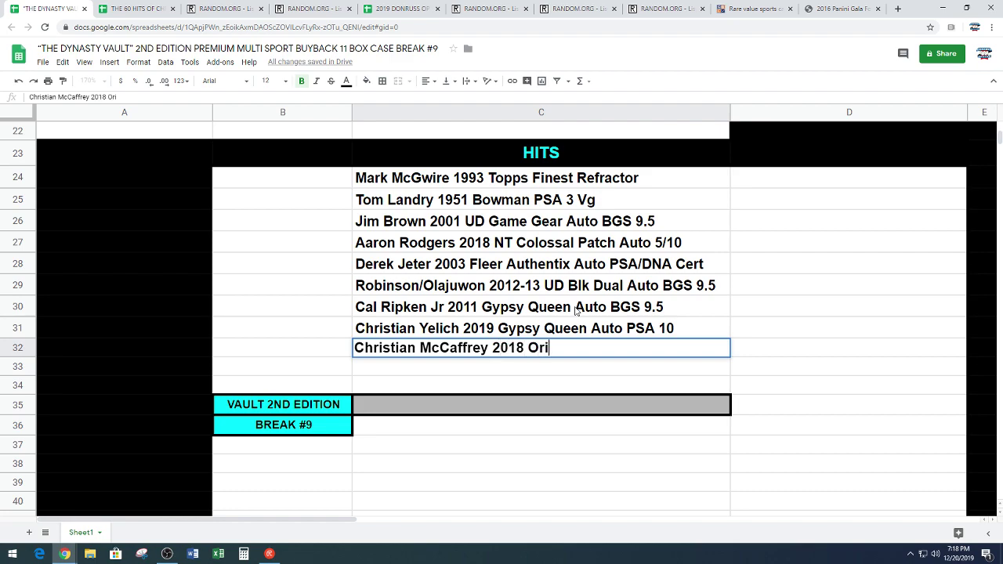
{"action": "type", "text": "gins RC Auto "}
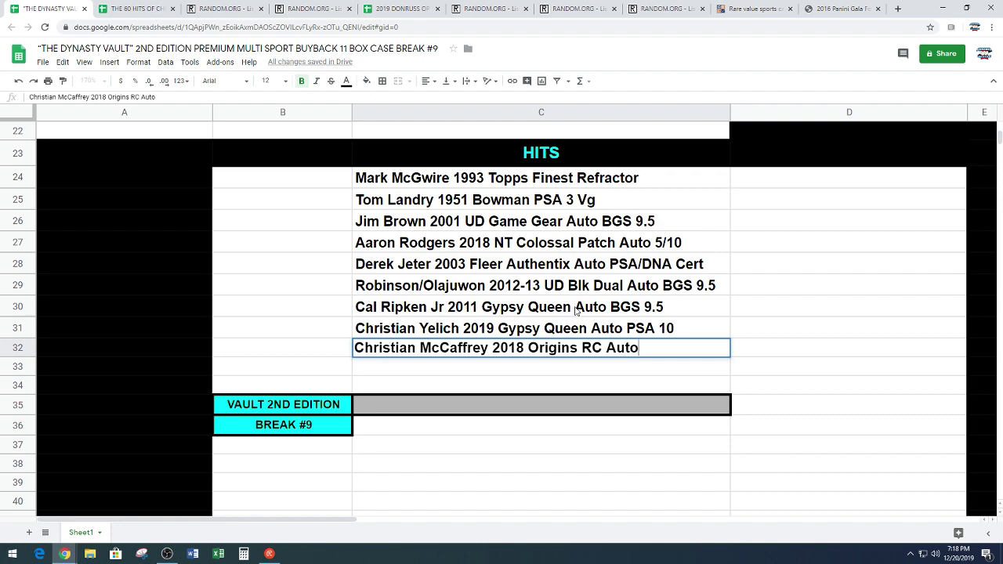
{"action": "type", "text": "BGS 9.5"}
{"action": "key", "text": "Return"}
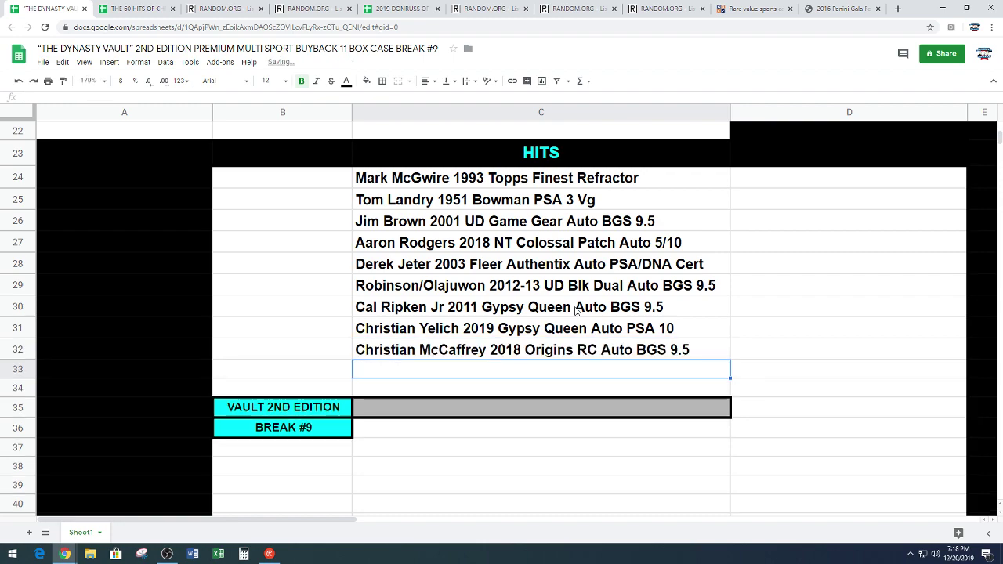
Enter "Peyton Manning 2001 SP Auth Sign of Times BGS 9.5" as the tenth hit in C33
{"action": "type", "text": "Peyt"}
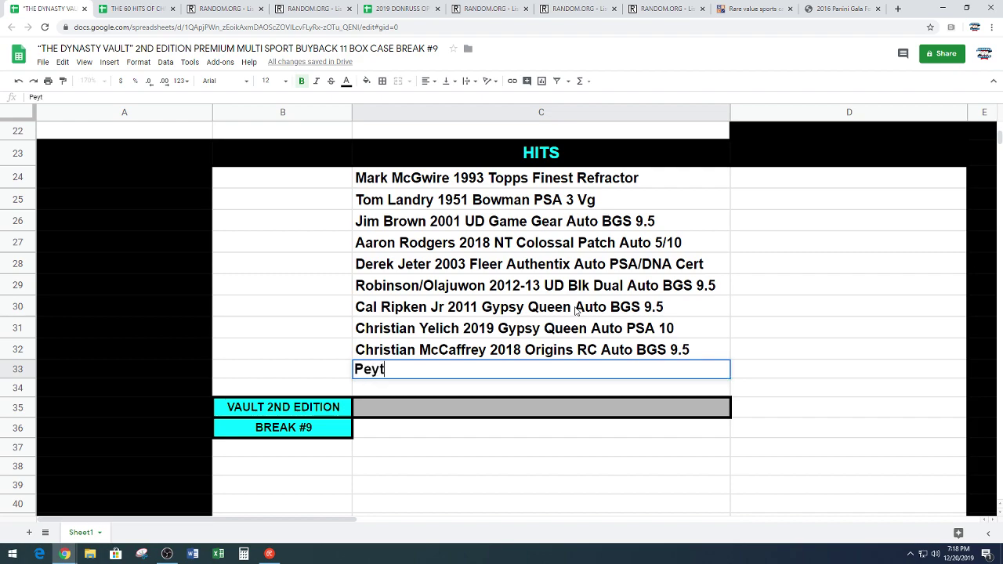
{"action": "type", "text": "o n Manning "}
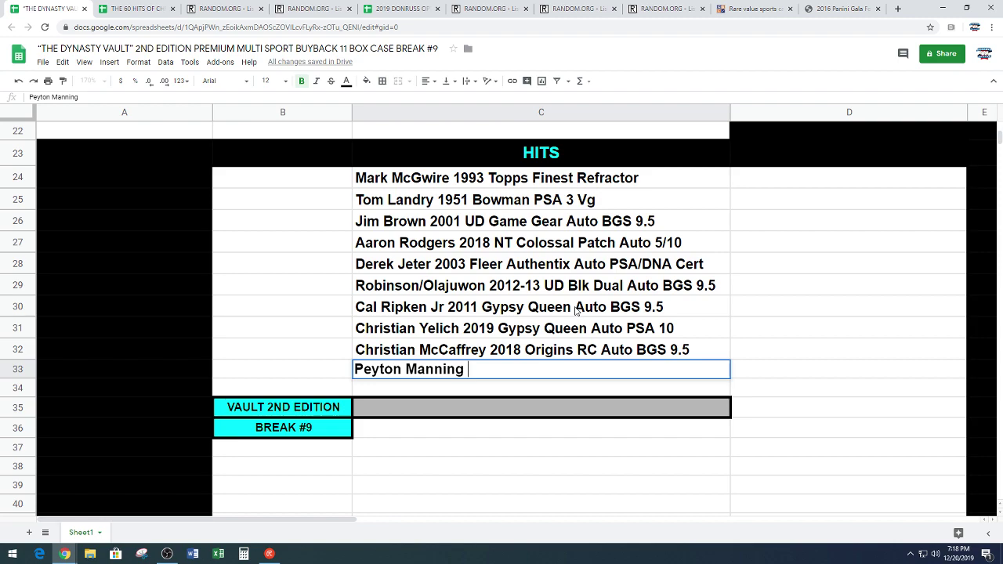
{"action": "type", "text": "2001 SP Auth"}
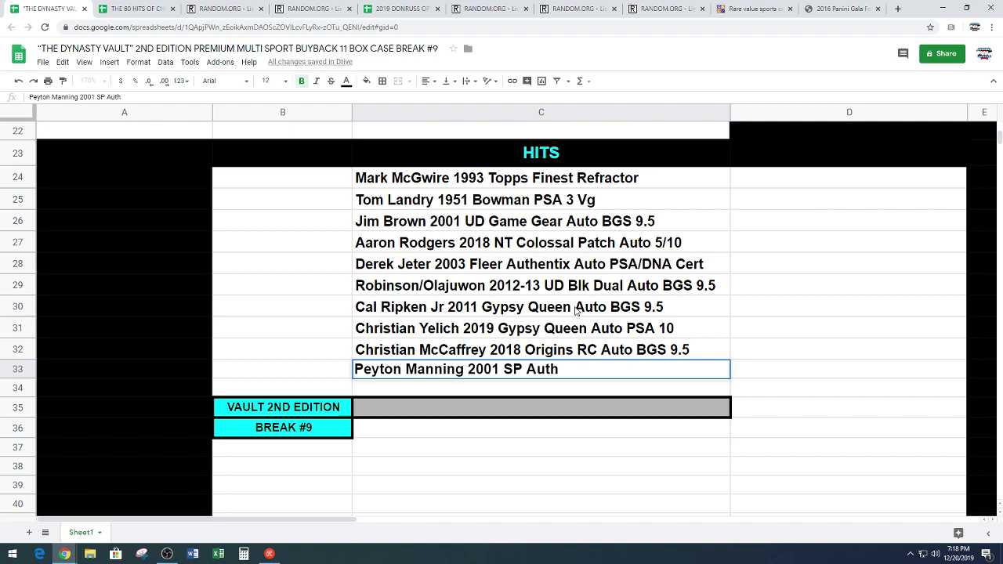
{"action": "type", "text": "Sign of Times "}
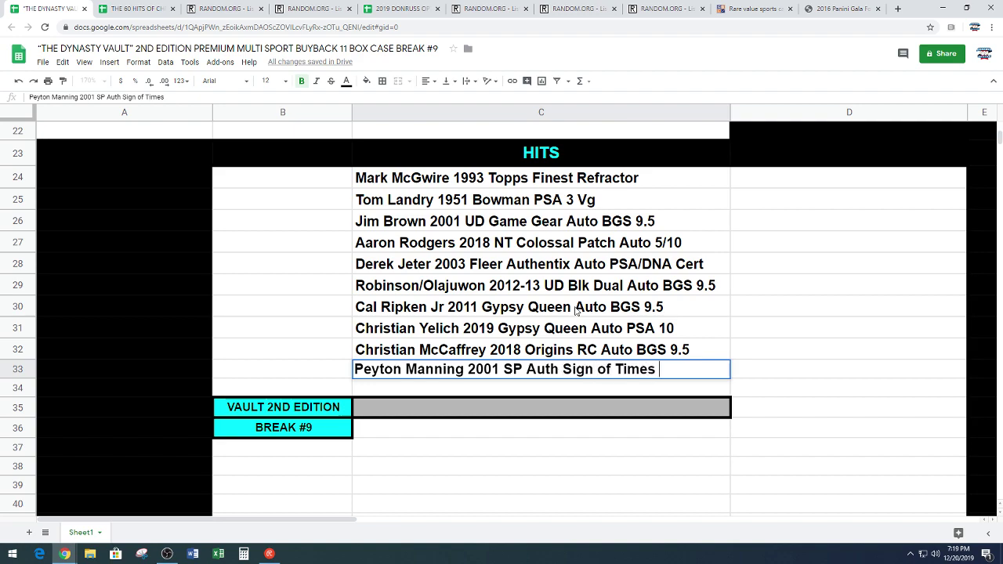
{"action": "type", "text": "BGS 9.5"}
{"action": "key", "text": "Return"}
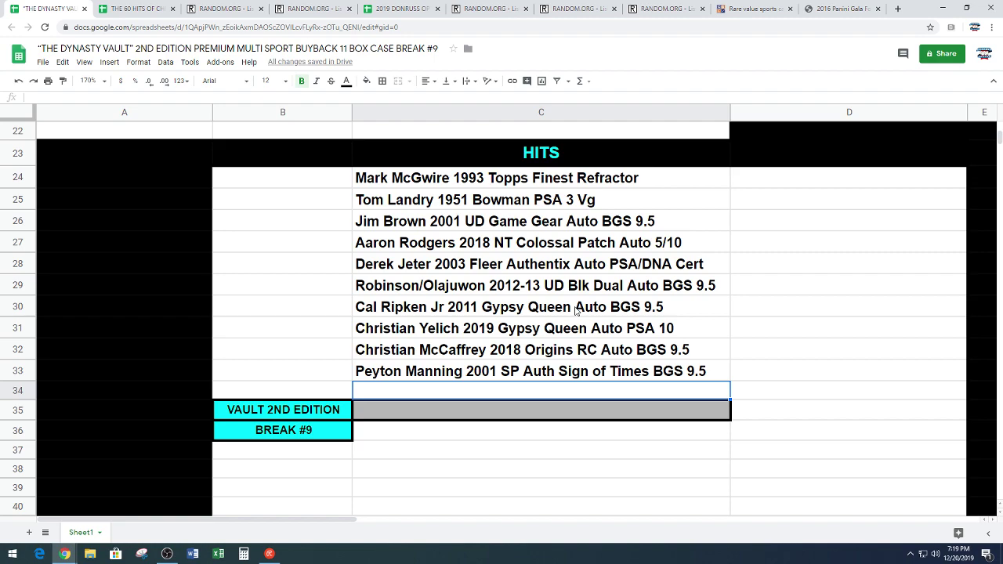
Enter "Mike Trout 2018 Transcendent VIP Party Auto 8/25" as the eleventh hit in C34
{"action": "type", "text": "Mike Trout "}
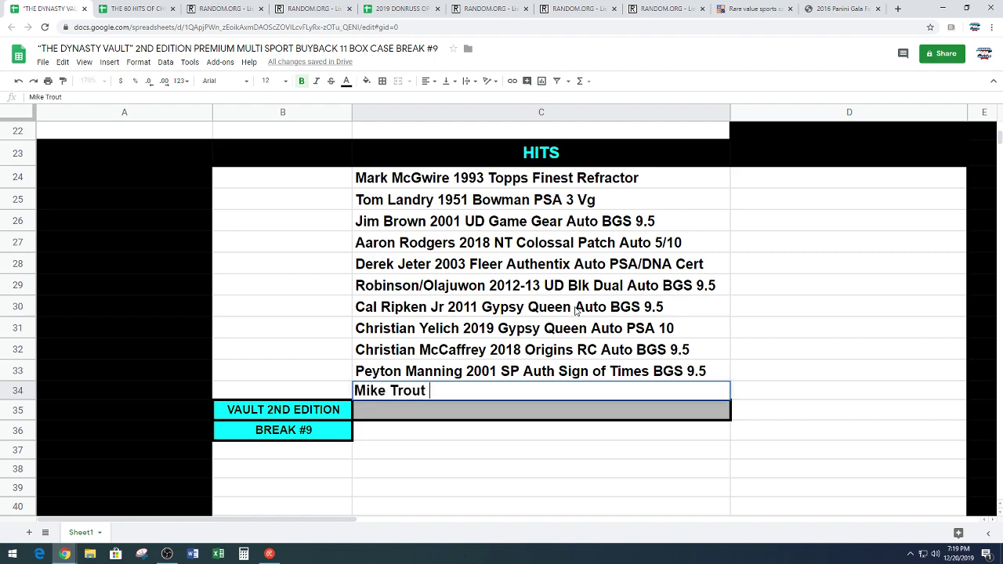
{"action": "type", "text": "2018 Transc"}
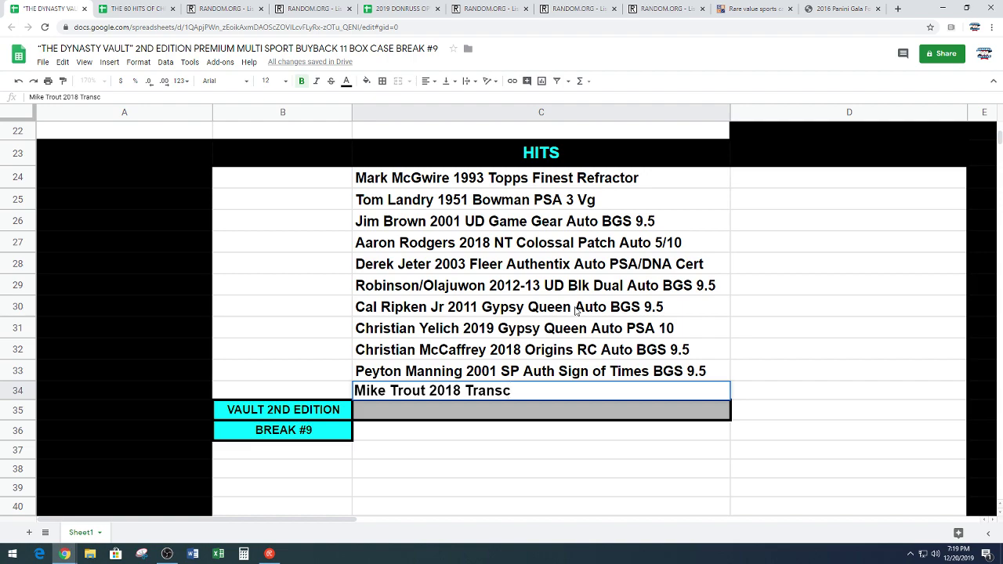
{"action": "type", "text": "endent VIP P"}
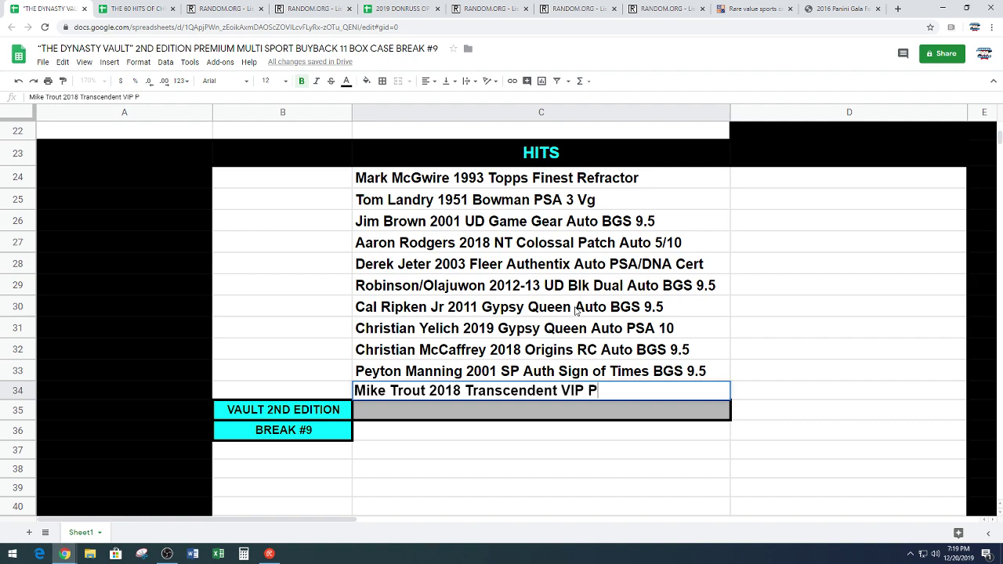
{"action": "type", "text": "arty Ay"}
{"action": "key", "text": "BackSpace"}
{"action": "type", "text": "uto"}
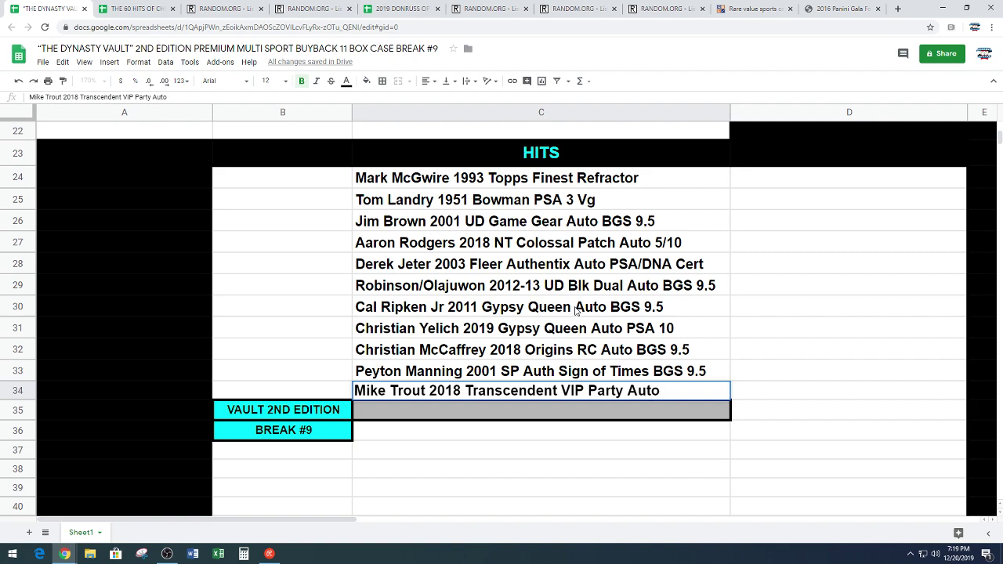
{"action": "type", "text": " 8/25"}
{"action": "key", "text": "Return"}
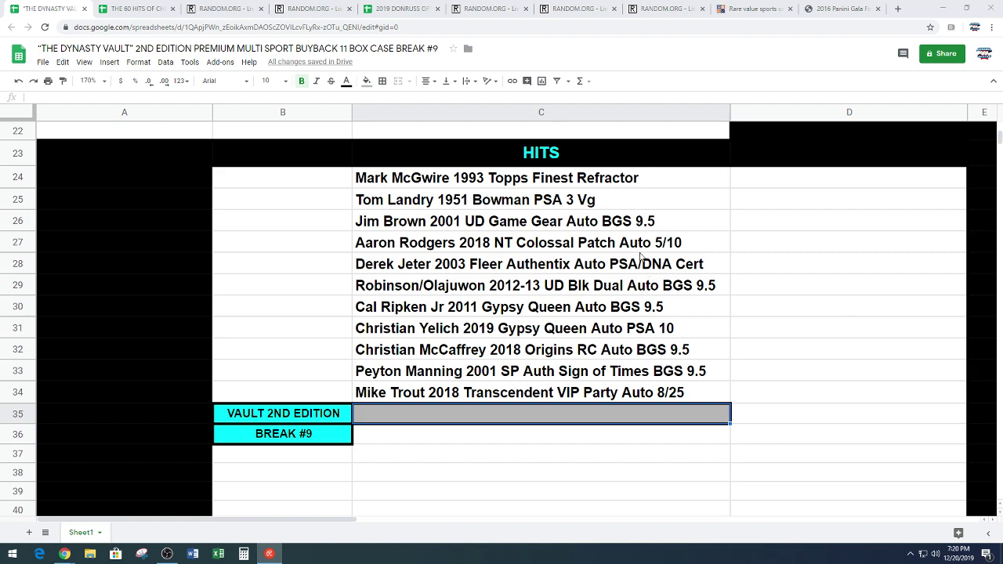
Center-align the eleven hit entries in C24:C34 horizontally
{"action": "left_click_drag", "start_coordinate": [633, 179], "coordinate": [631, 396]}
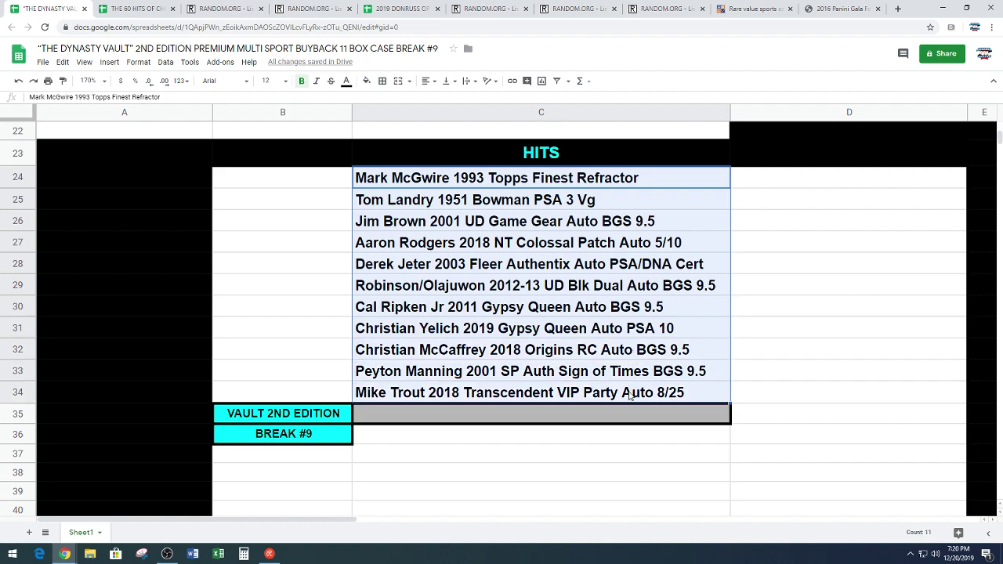
{"action": "left_click", "coordinate": [428, 81]}
{"action": "left_click", "coordinate": [441, 99]}
{"action": "left_click", "coordinate": [289, 294]}
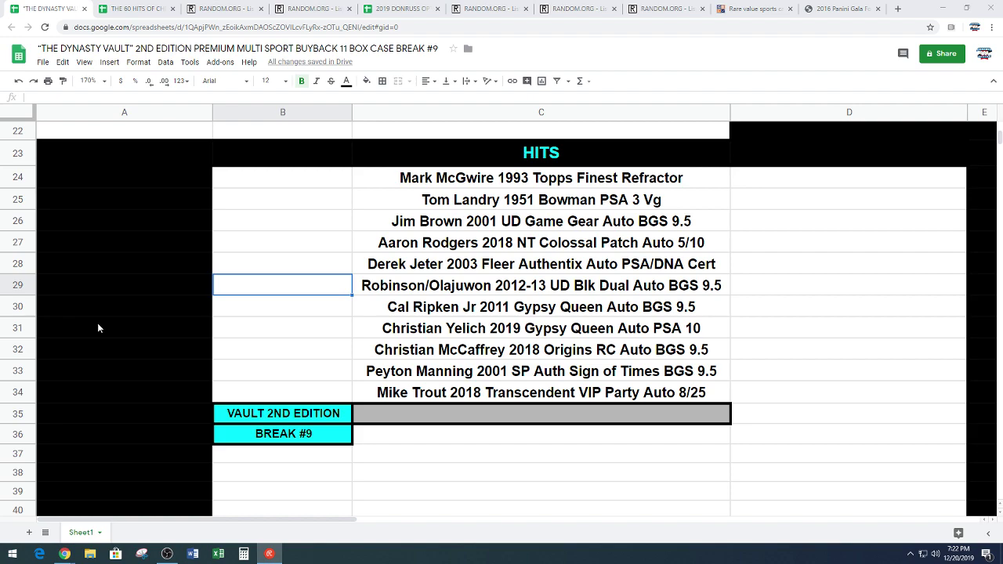
Move the Mike Trout hit from C34 to C1, in the Pick 1 row
{"action": "left_click", "coordinate": [632, 397]}
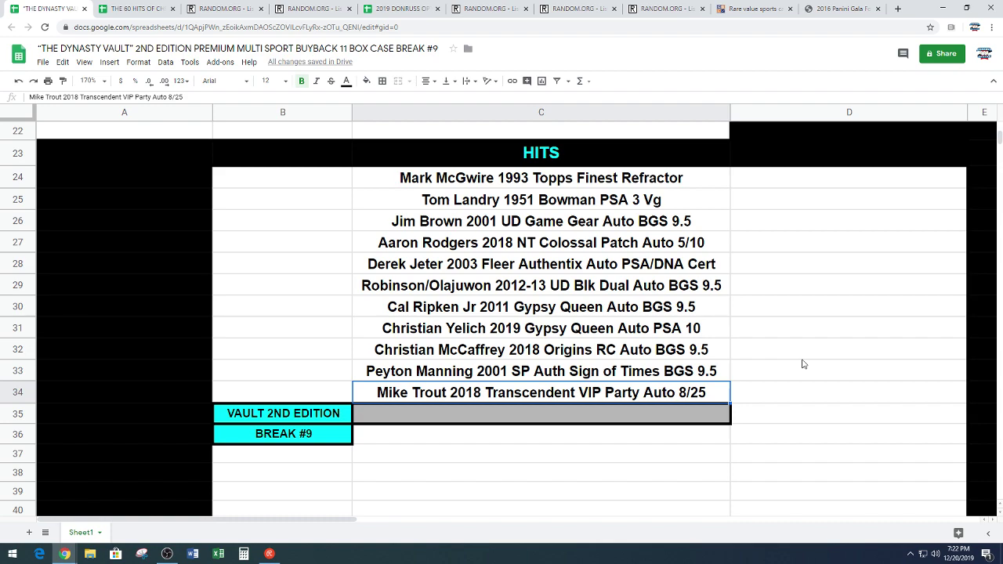
{"action": "key", "text": "ctrl+c"}
{"action": "scroll", "coordinate": [406, 316], "scroll_direction": "up", "scroll_amount": 2}
{"action": "scroll", "coordinate": [406, 315], "scroll_direction": "up", "scroll_amount": 5}
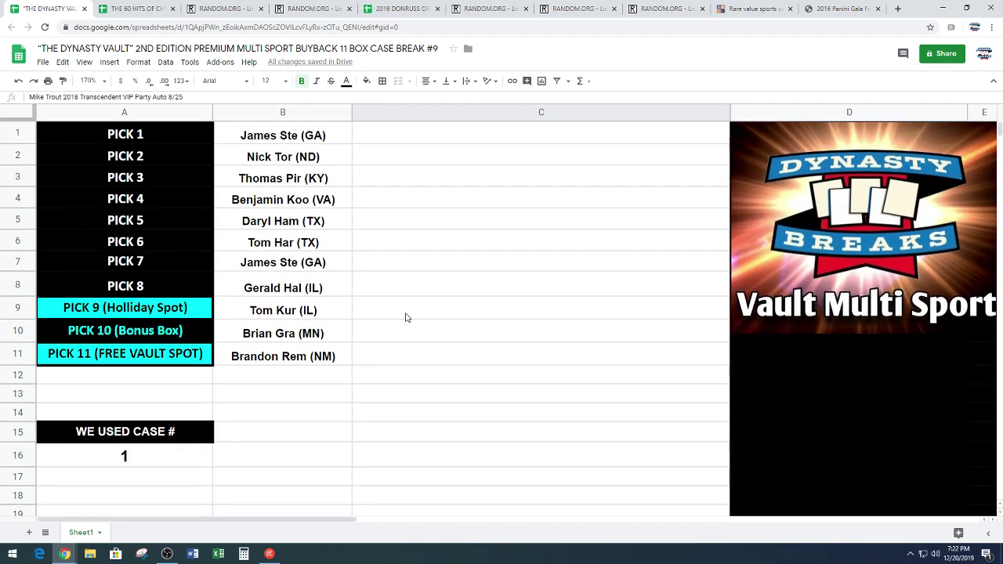
{"action": "left_click", "coordinate": [512, 140]}
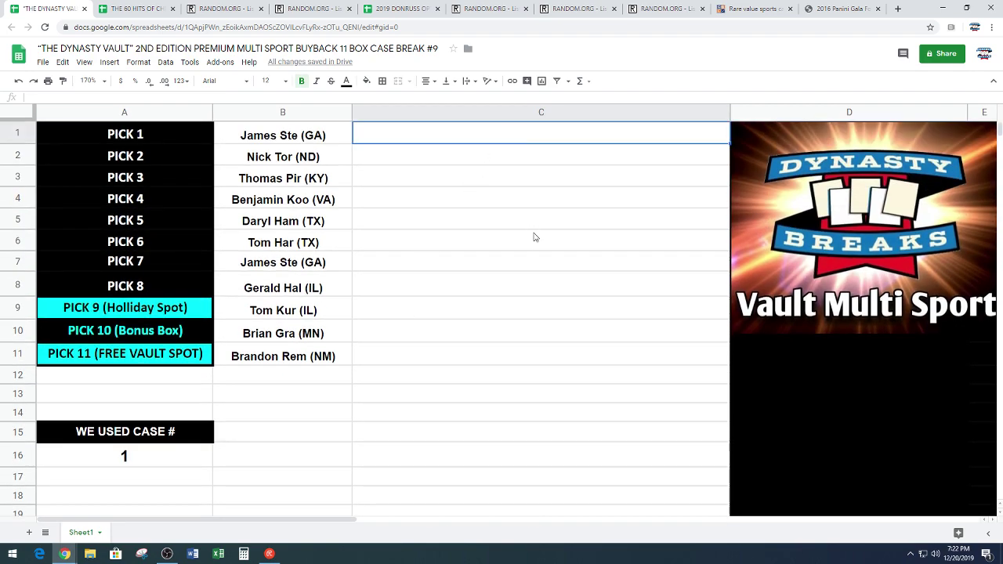
{"action": "key", "text": "ctrl+v"}
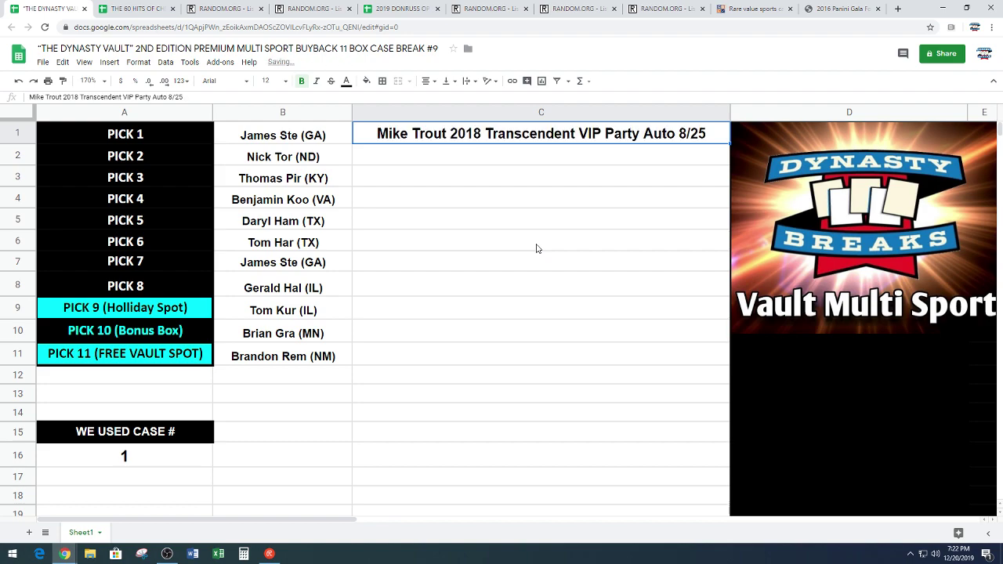
{"action": "left_click", "coordinate": [533, 247]}
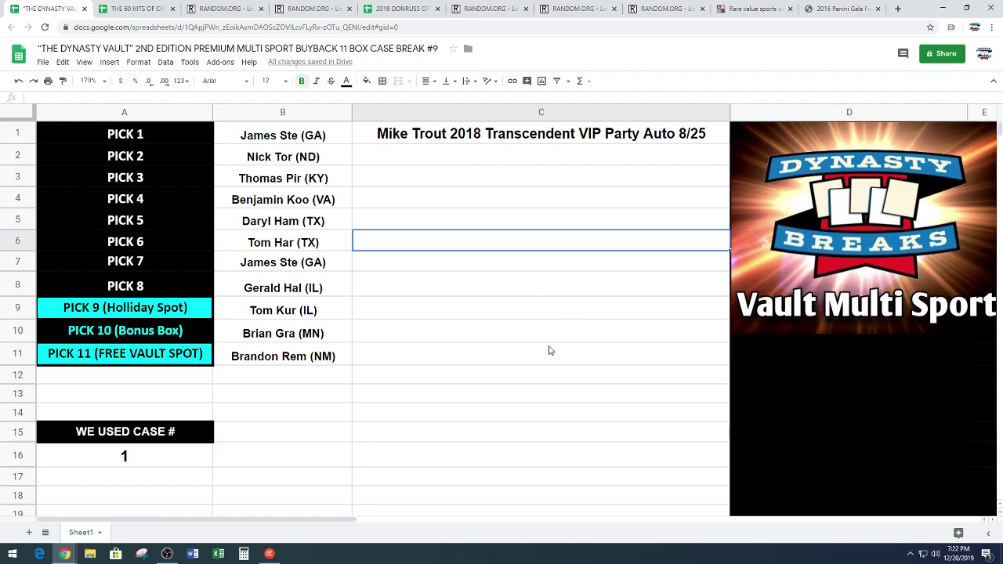
Move the Aaron Rodgers hit from C27 to C2, in the Pick 2 row
{"action": "scroll", "coordinate": [549, 350], "scroll_direction": "down", "scroll_amount": 6}
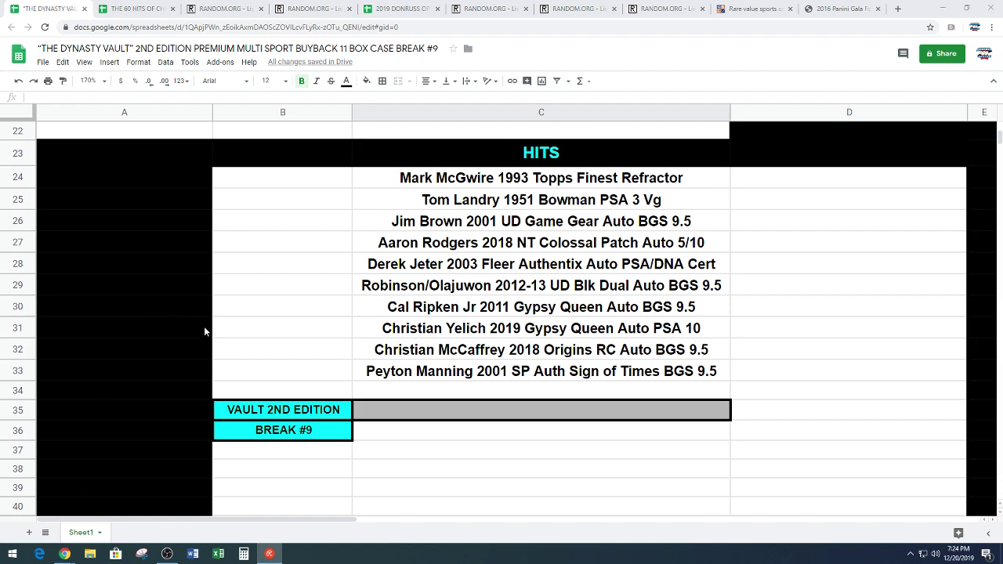
{"action": "left_click", "coordinate": [476, 248]}
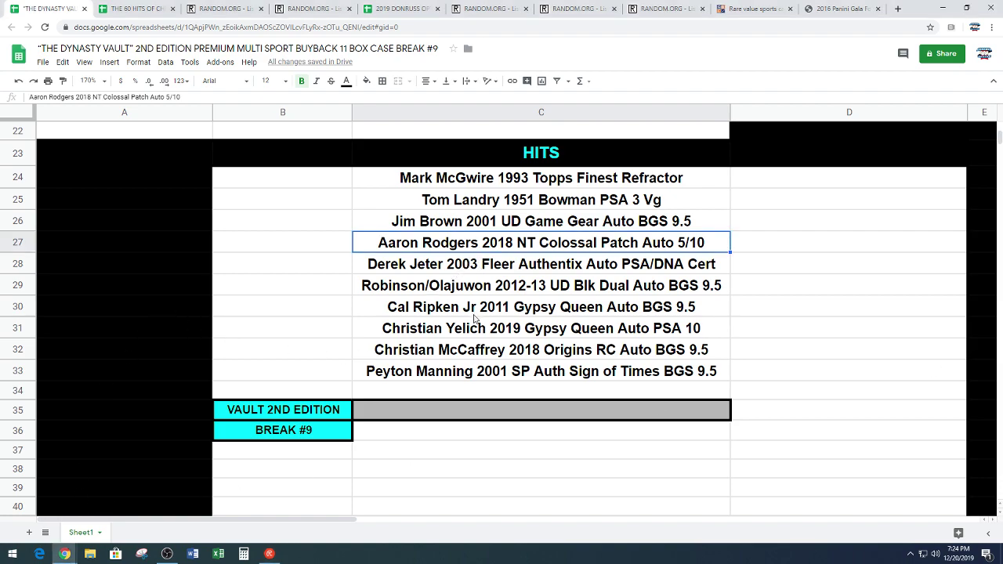
{"action": "key", "text": "ctrl+c"}
{"action": "scroll", "coordinate": [436, 353], "scroll_direction": "up", "scroll_amount": 3}
{"action": "scroll", "coordinate": [436, 354], "scroll_direction": "up", "scroll_amount": 3}
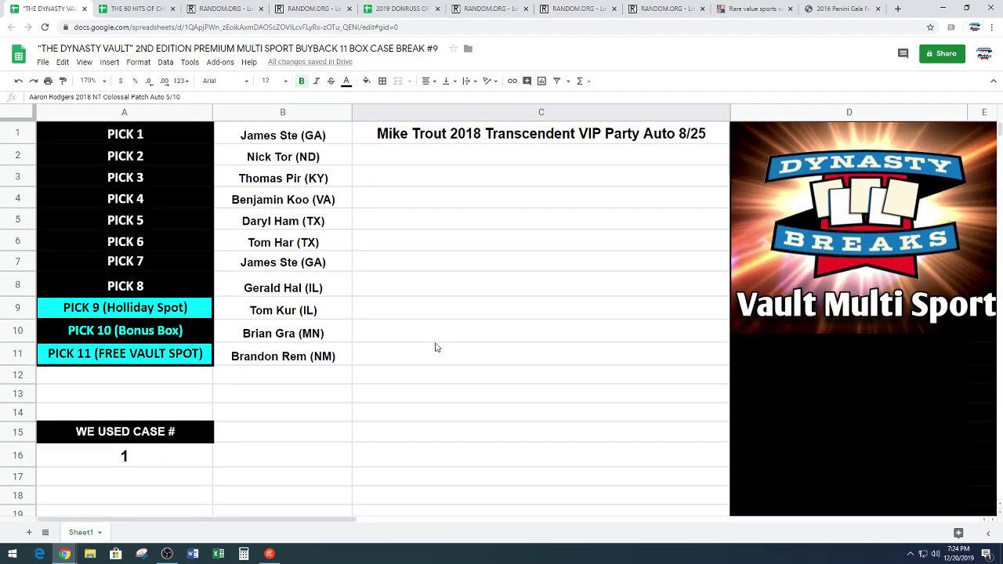
{"action": "left_click", "coordinate": [550, 164]}
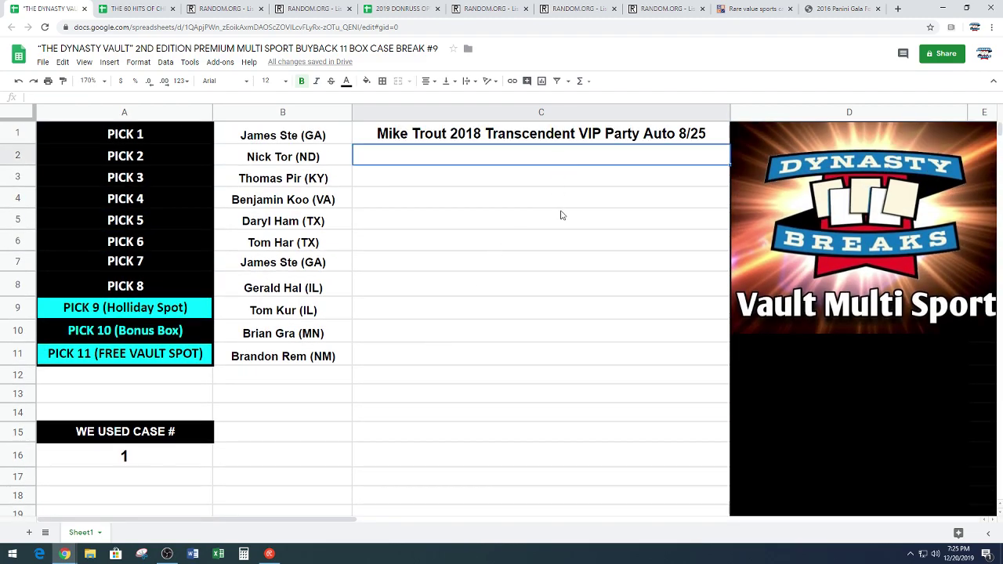
{"action": "key", "text": "ctrl+v"}
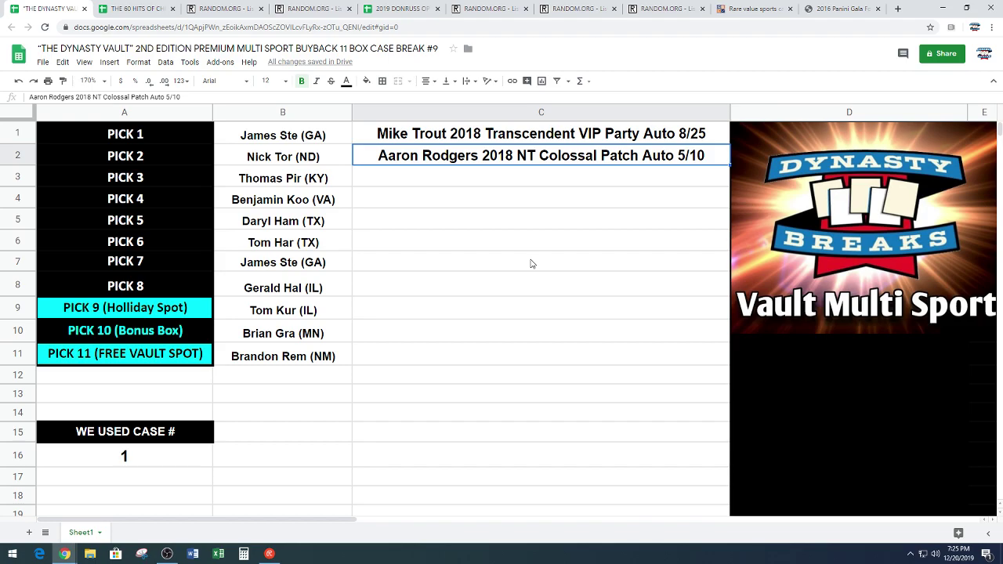
Append an asterisk to the Pick 9 participant's name in B9 and move that entry to the empty cell B13
{"action": "scroll", "coordinate": [472, 273], "scroll_direction": "down", "scroll_amount": 3}
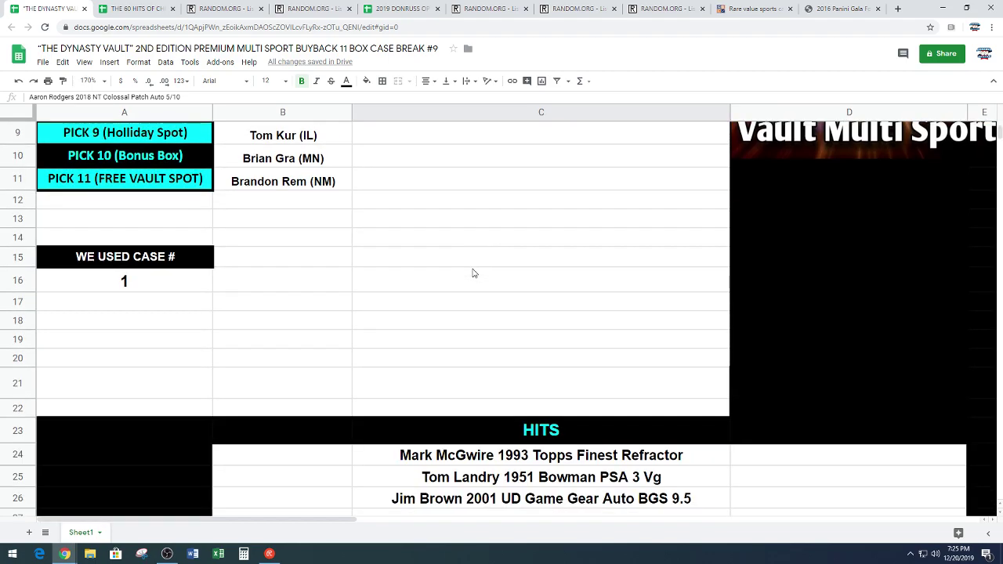
{"action": "scroll", "coordinate": [472, 273], "scroll_direction": "down", "scroll_amount": 5}
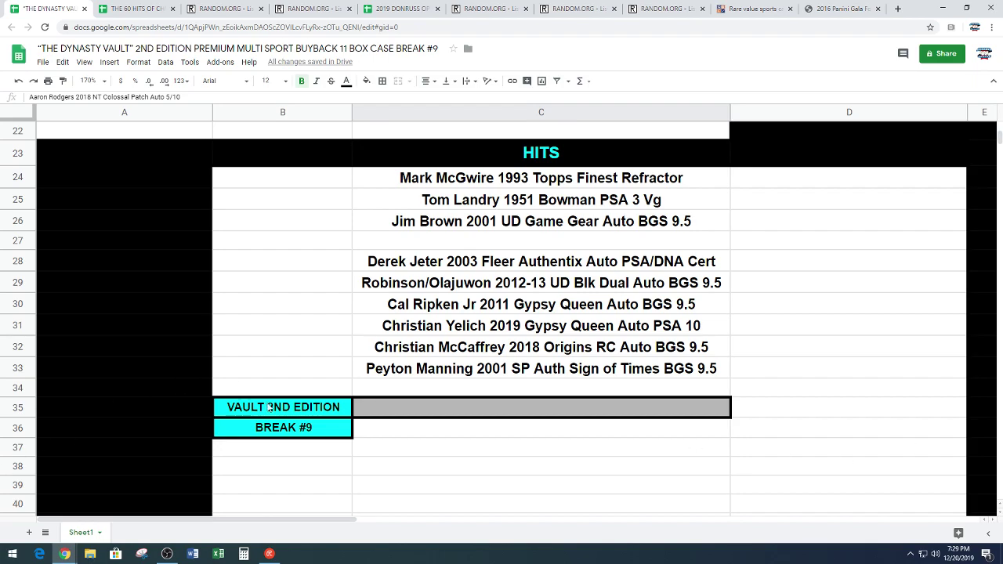
{"action": "scroll", "coordinate": [352, 372], "scroll_direction": "up", "scroll_amount": 6}
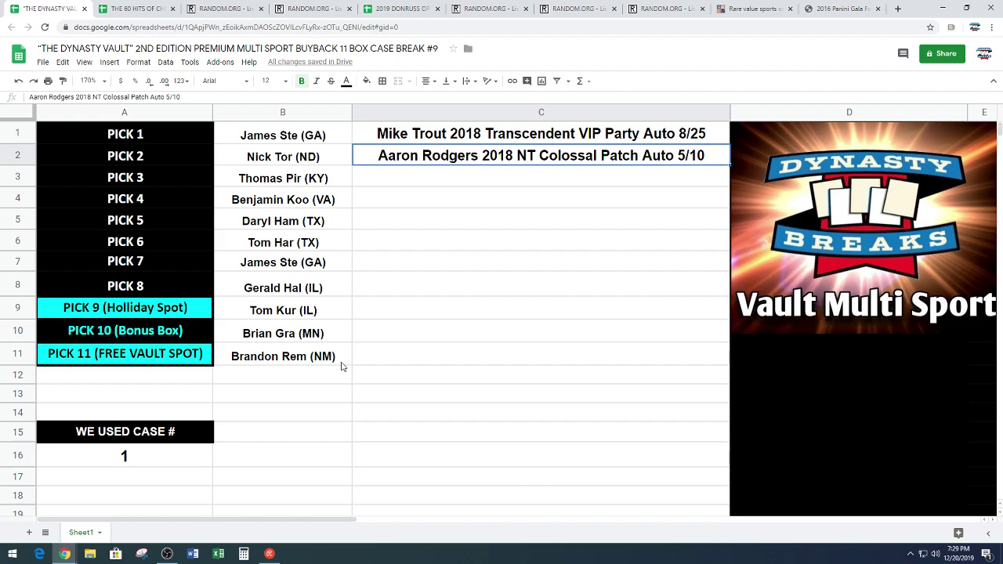
{"action": "double_click", "coordinate": [334, 315]}
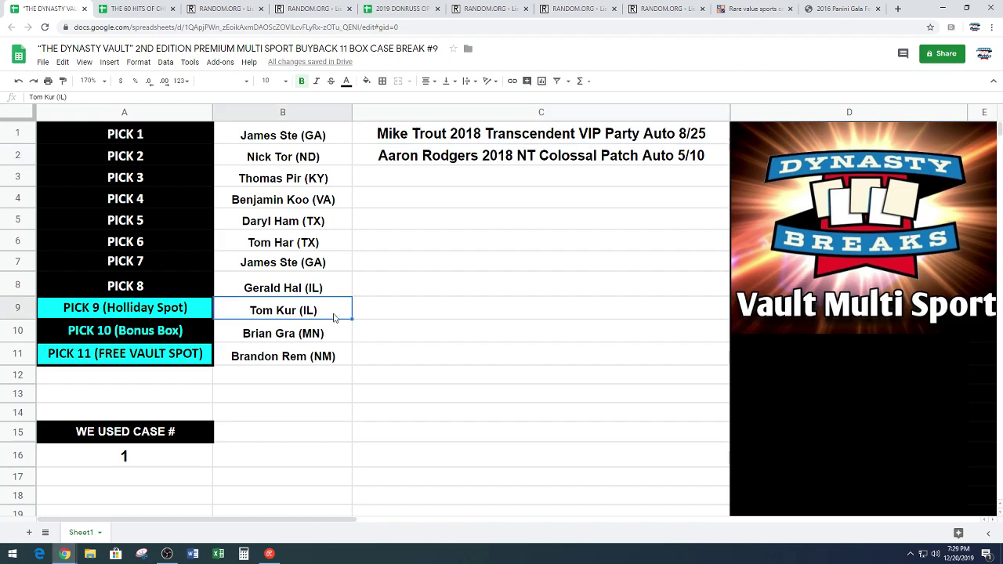
{"action": "type", "text": "*"}
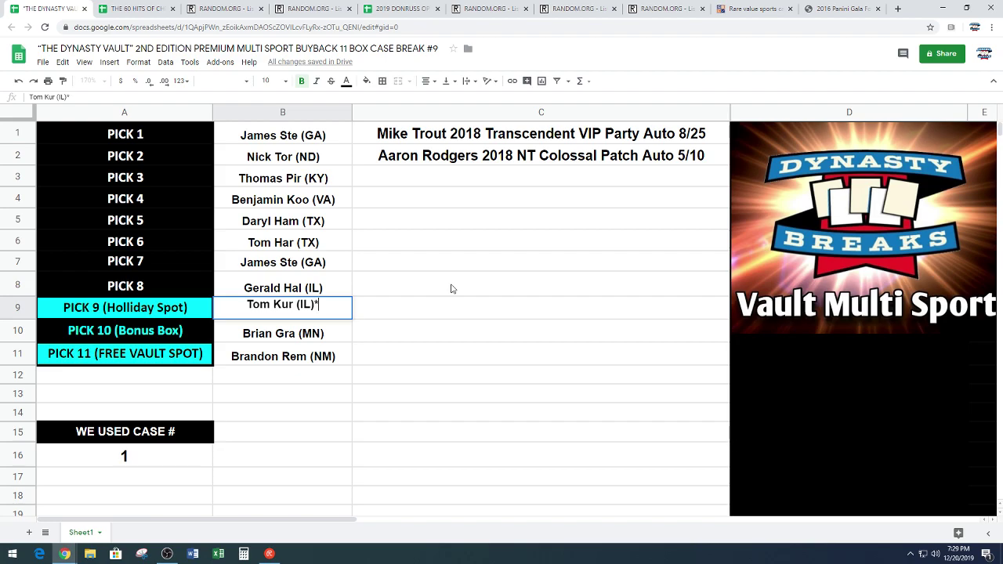
{"action": "left_click", "coordinate": [359, 311]}
{"action": "left_click", "coordinate": [343, 314]}
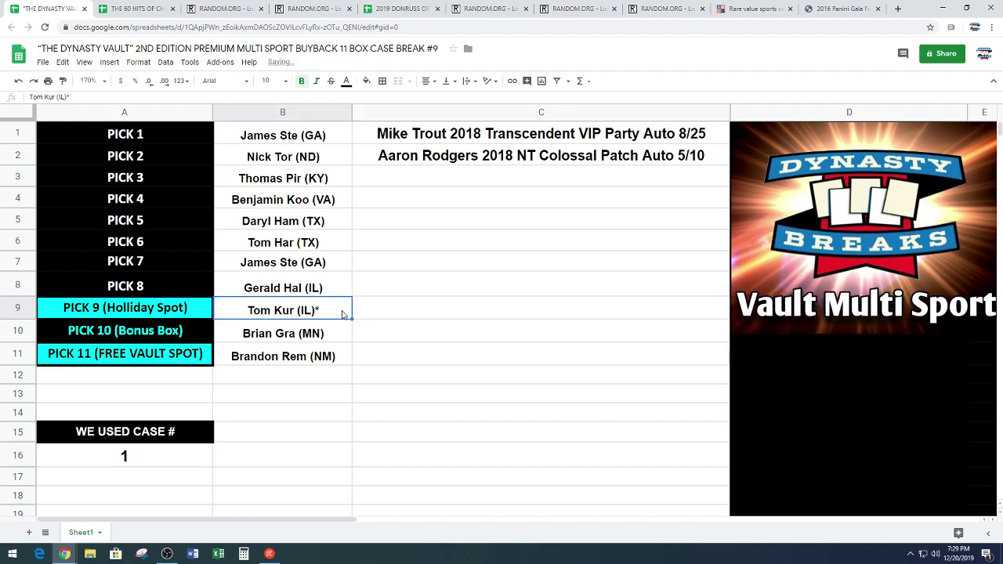
{"action": "key", "text": "ctrl+x"}
{"action": "left_click", "coordinate": [302, 396]}
{"action": "key", "text": "ctrl+v"}
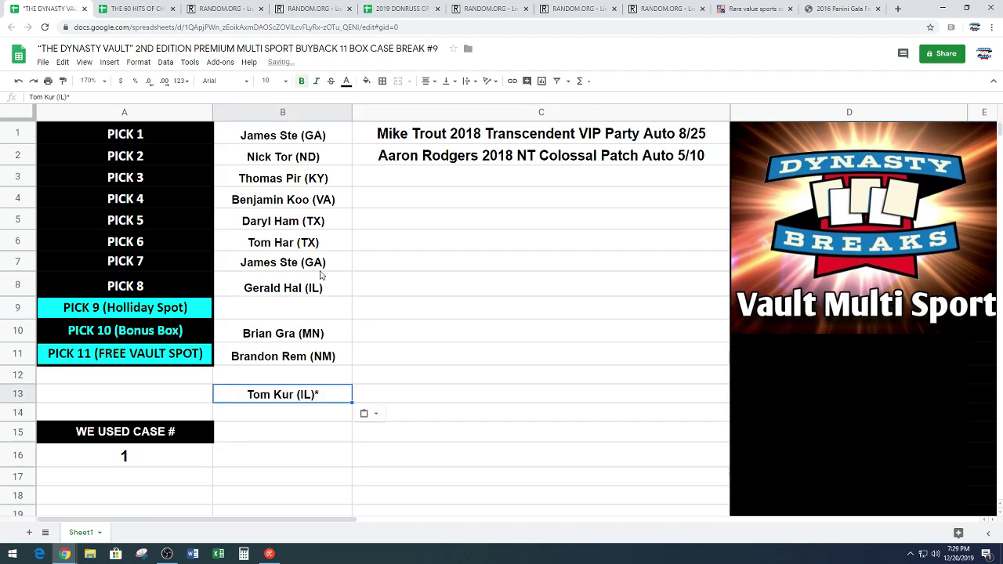
Append an asterisk to the Pick 3 participant's name in B3 and move that entry to B9, in the Pick 9 row
{"action": "double_click", "coordinate": [342, 185]}
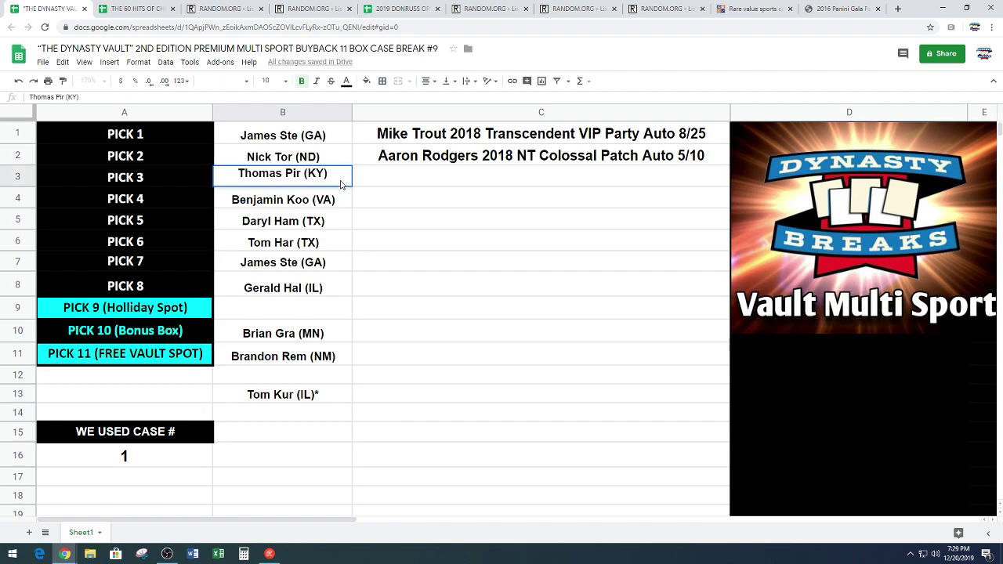
{"action": "type", "text": "*"}
{"action": "left_click", "coordinate": [469, 216]}
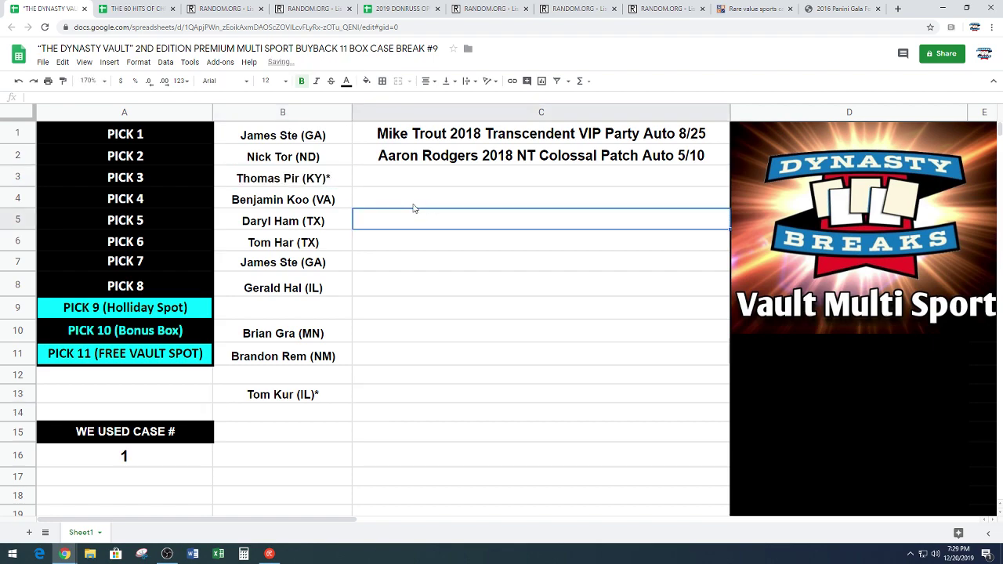
{"action": "left_click", "coordinate": [338, 177]}
{"action": "key", "text": "ctrl+c"}
{"action": "left_click", "coordinate": [316, 308]}
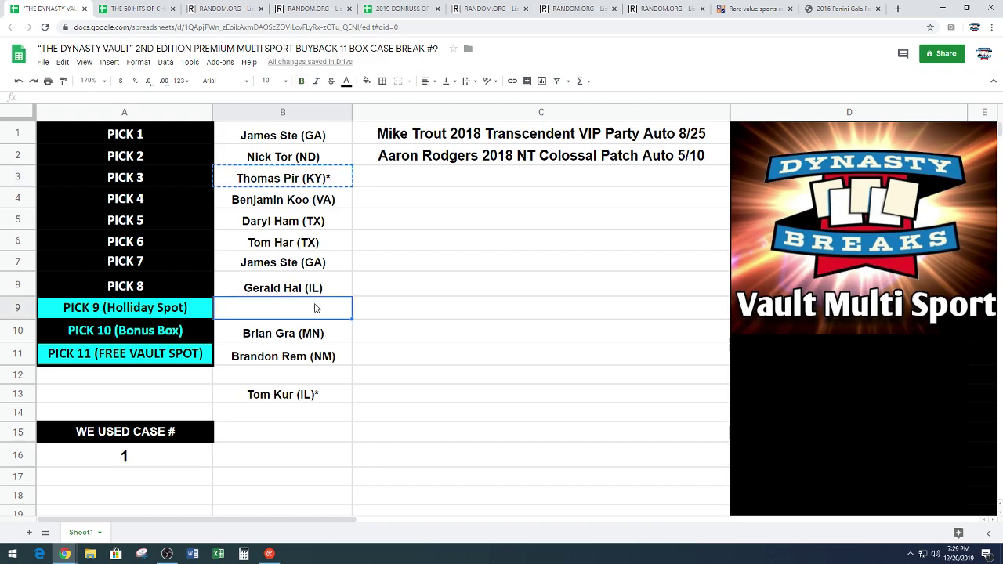
{"action": "key", "text": "ctrl+v"}
Move the parked participant name from B13 to B3, in the Pick 3 row
{"action": "left_click", "coordinate": [318, 400]}
{"action": "key", "text": "ctrl+x"}
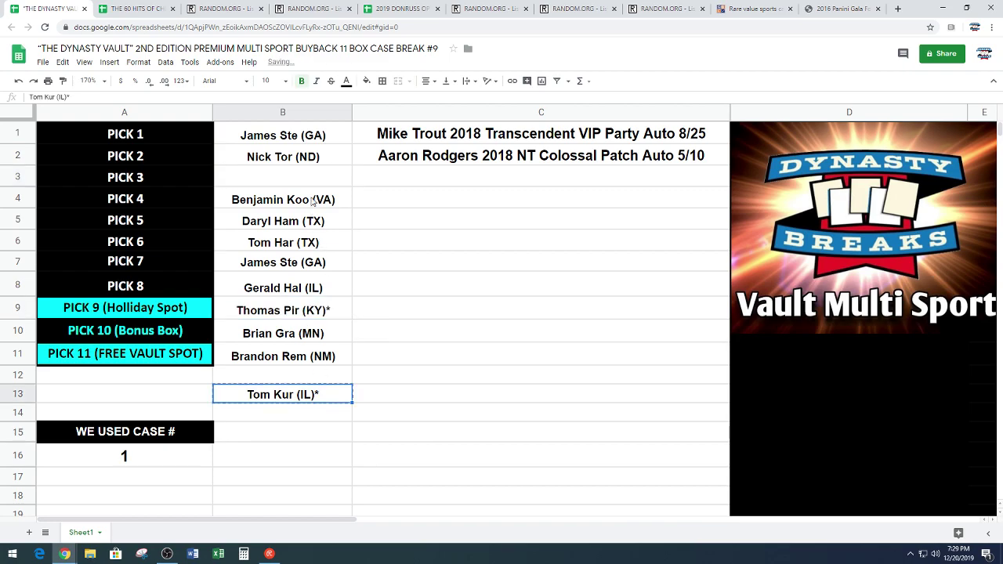
{"action": "left_click", "coordinate": [320, 177]}
{"action": "key", "text": "ctrl+v"}
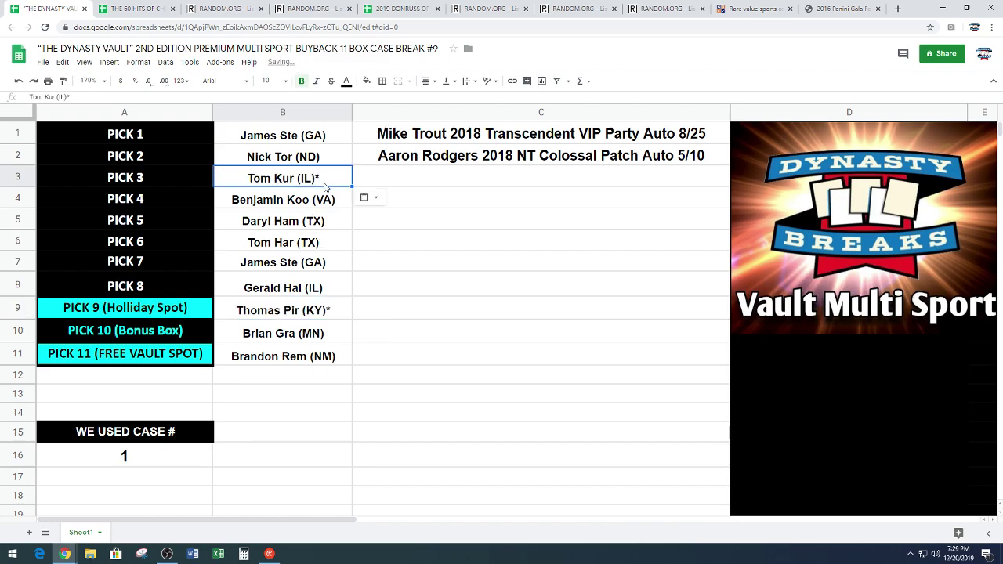
{"action": "left_click", "coordinate": [435, 395]}
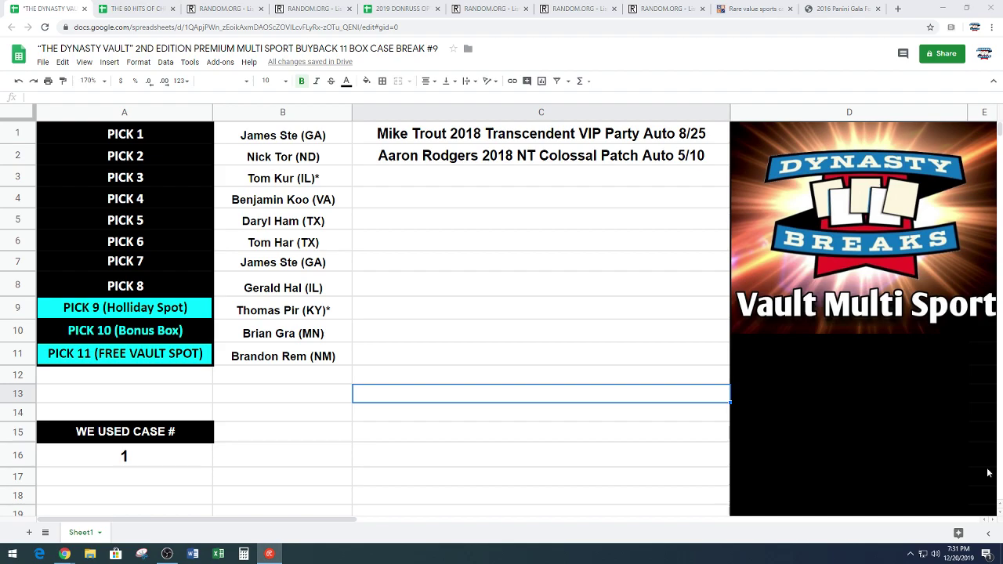
Move the Christian Yelich hit from C31 to C3, in the Pick 3 row
{"action": "scroll", "coordinate": [478, 412], "scroll_direction": "down", "scroll_amount": 5}
{"action": "scroll", "coordinate": [484, 401], "scroll_direction": "down", "scroll_amount": 2}
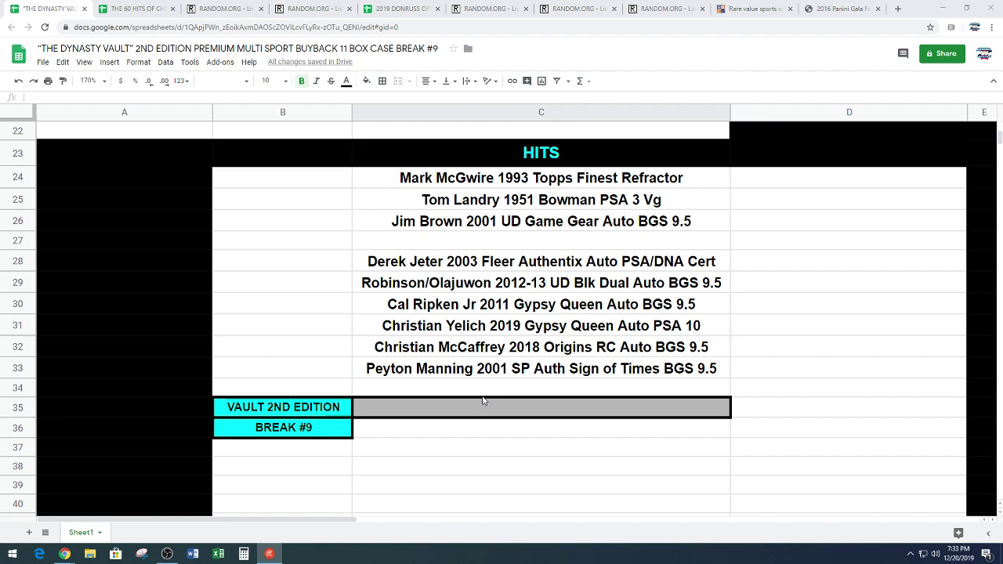
{"action": "scroll", "coordinate": [283, 339], "scroll_direction": "up", "scroll_amount": 7}
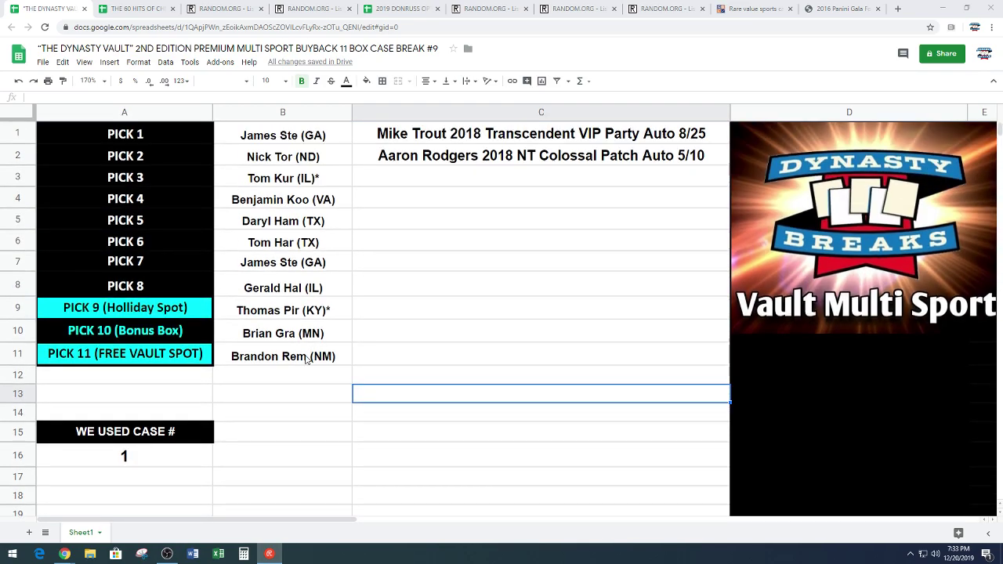
{"action": "scroll", "coordinate": [289, 370], "scroll_direction": "down", "scroll_amount": 4}
{"action": "scroll", "coordinate": [284, 374], "scroll_direction": "down", "scroll_amount": 4}
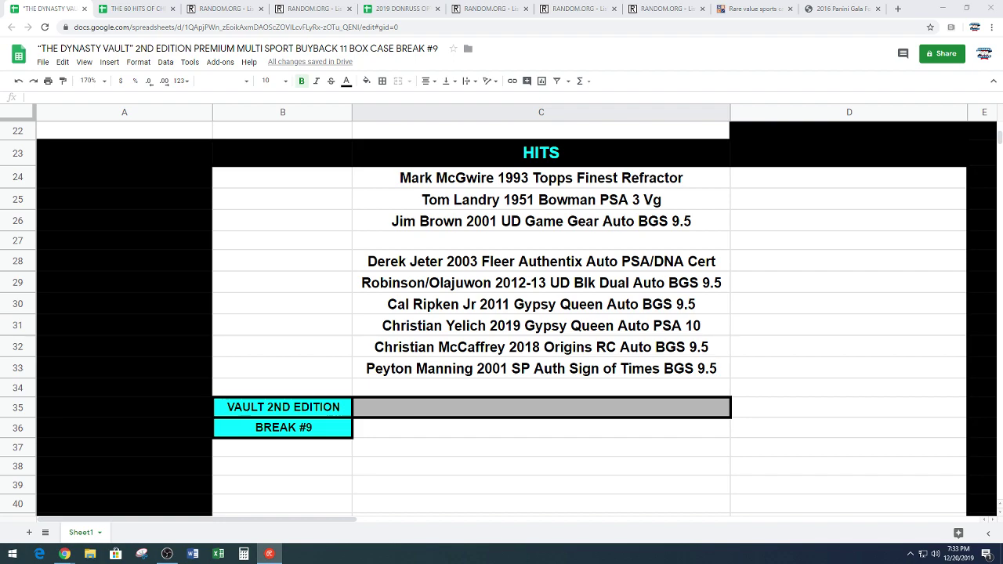
{"action": "left_click", "coordinate": [547, 323]}
{"action": "key", "text": "ctrl+c"}
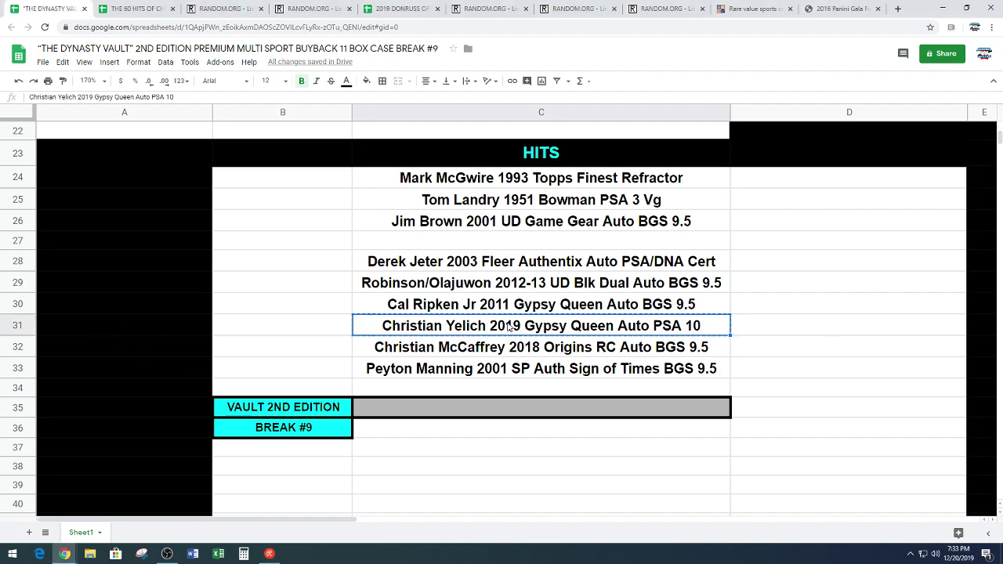
{"action": "scroll", "coordinate": [432, 319], "scroll_direction": "up", "scroll_amount": 8}
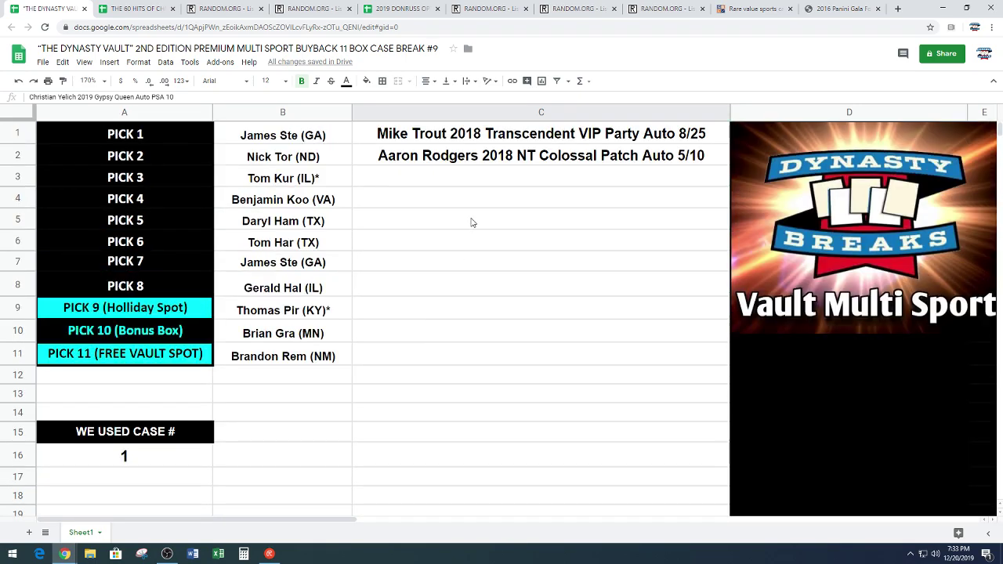
{"action": "left_click", "coordinate": [507, 182]}
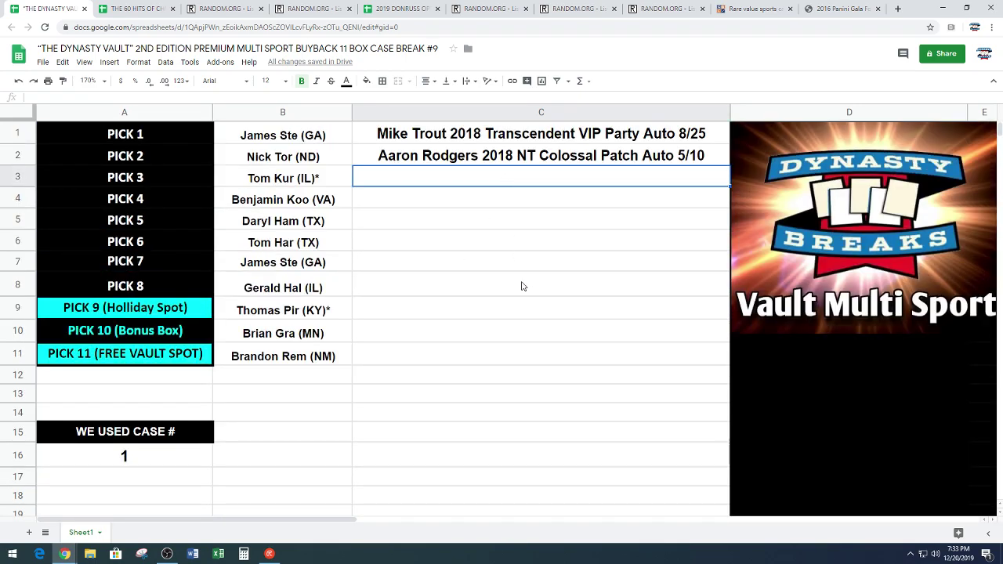
{"action": "key", "text": "ctrl+v"}
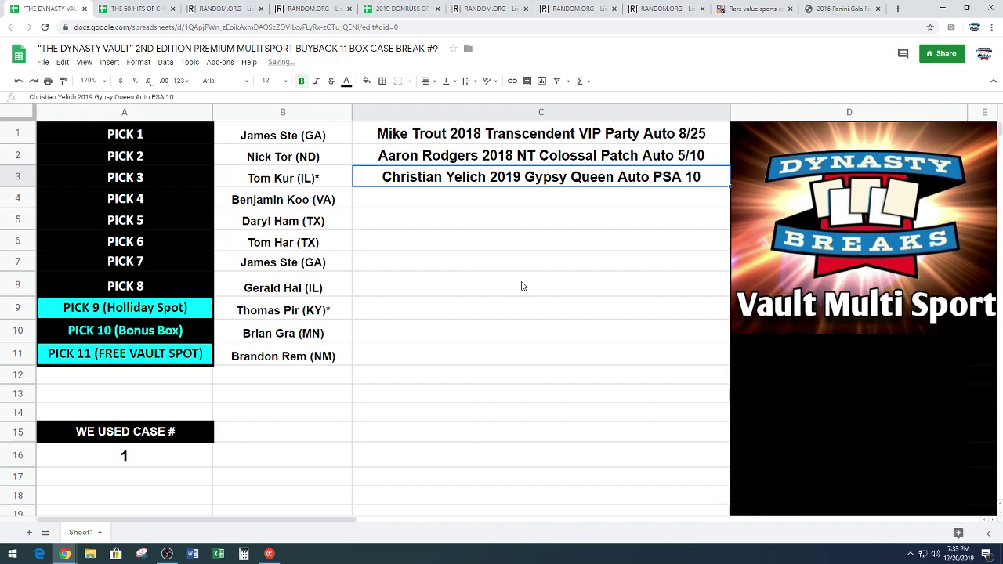
Correct the year of the Christian McCaffrey hit in C32 to 2017
{"action": "left_click", "coordinate": [483, 200]}
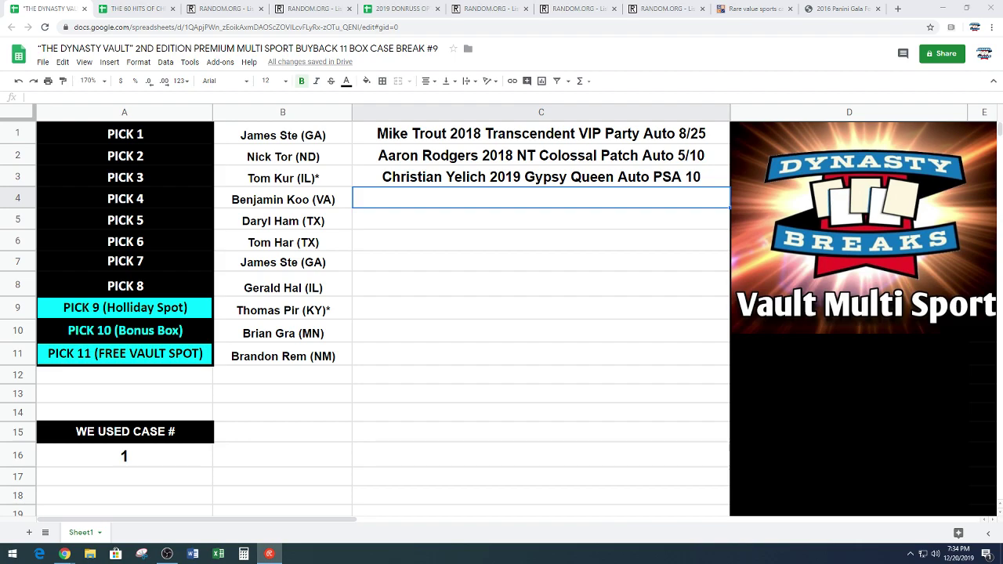
{"action": "scroll", "coordinate": [439, 288], "scroll_direction": "down", "scroll_amount": 6}
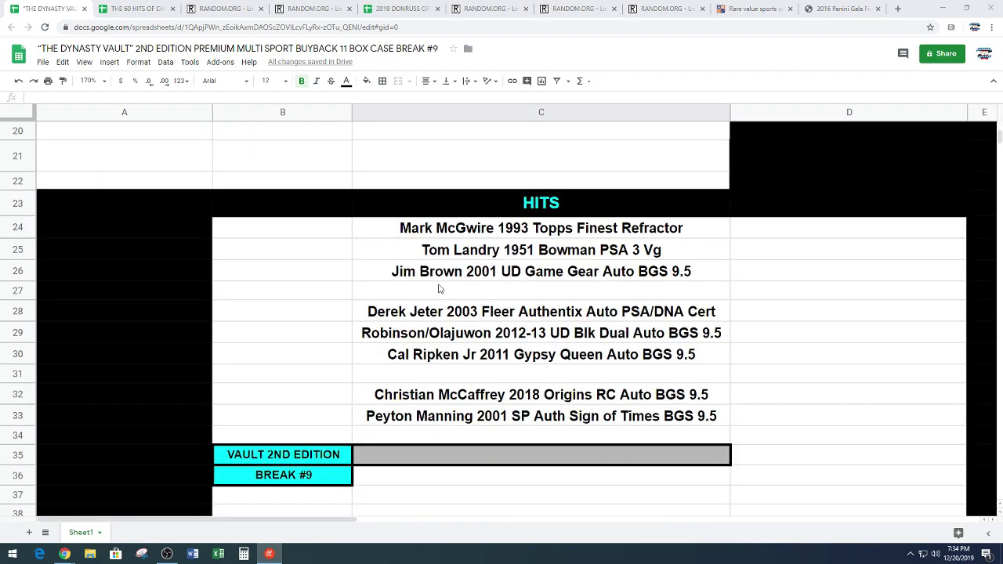
{"action": "scroll", "coordinate": [439, 289], "scroll_direction": "down", "scroll_amount": 1}
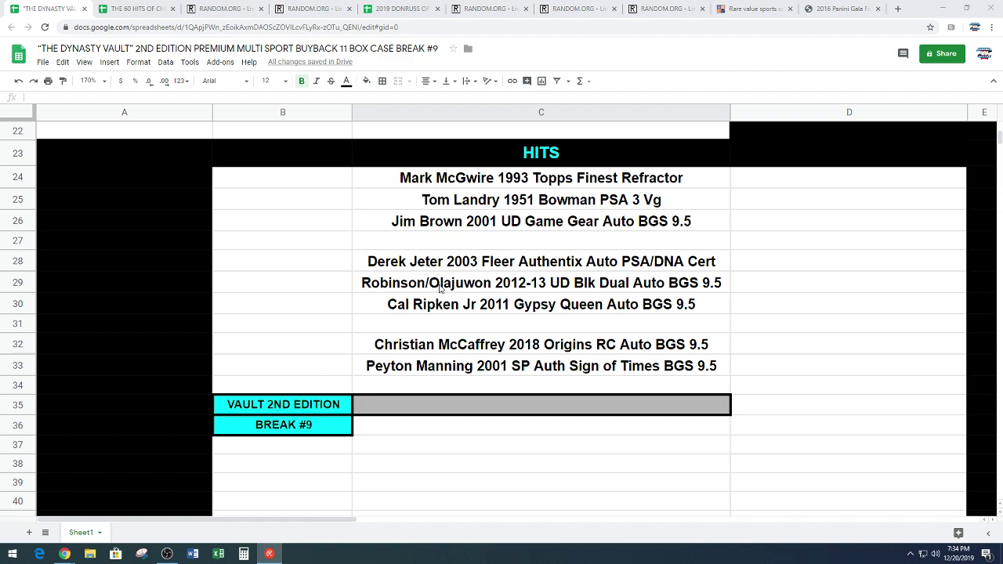
{"action": "left_click", "coordinate": [485, 351]}
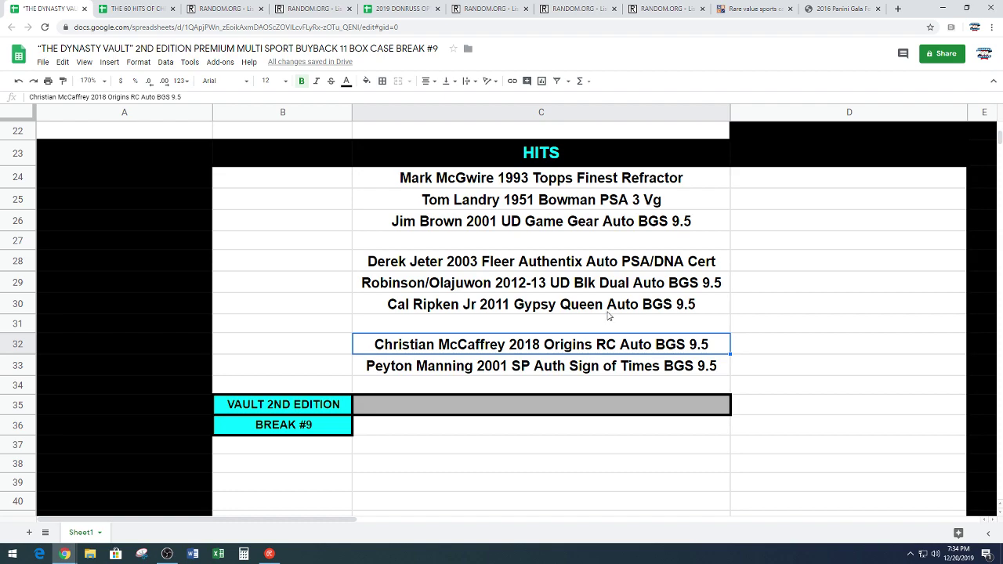
{"action": "double_click", "coordinate": [547, 345]}
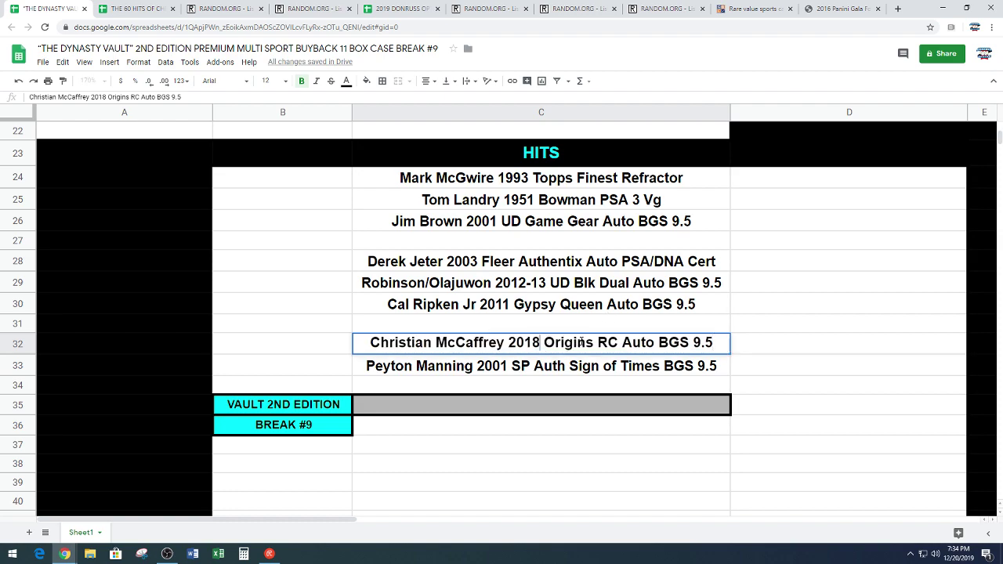
{"action": "key", "text": "BackSpace"}
{"action": "type", "text": "7"}
{"action": "left_click", "coordinate": [605, 330]}
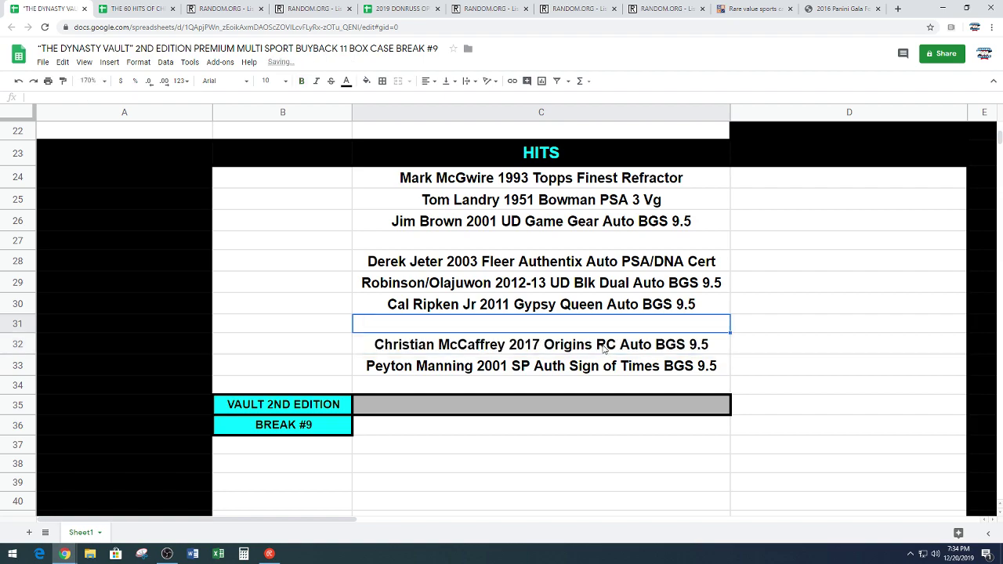
Move the Christian McCaffrey hit from C32 to C4, in the Pick 4 row
{"action": "left_click", "coordinate": [558, 345]}
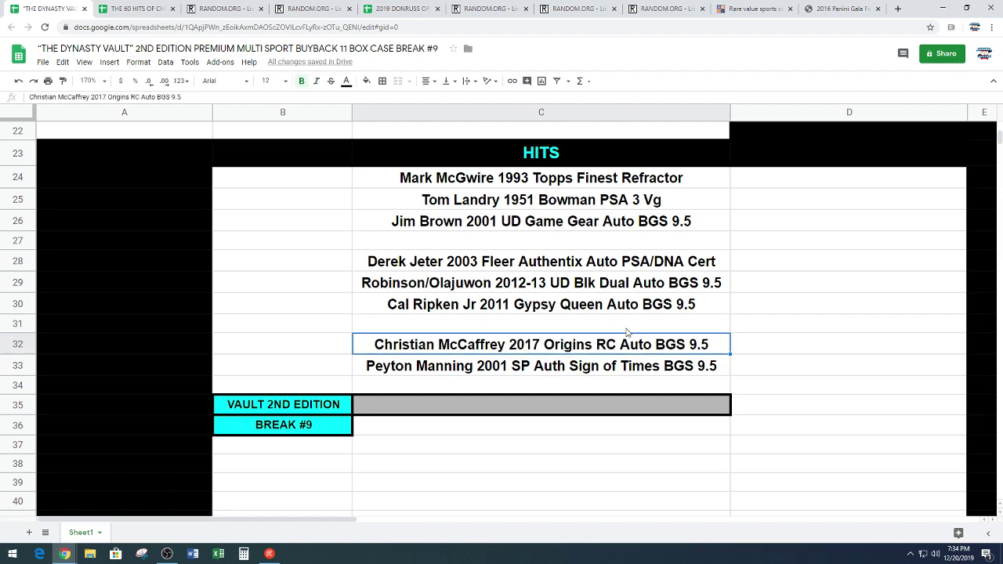
{"action": "scroll", "coordinate": [481, 317], "scroll_direction": "up", "scroll_amount": 6}
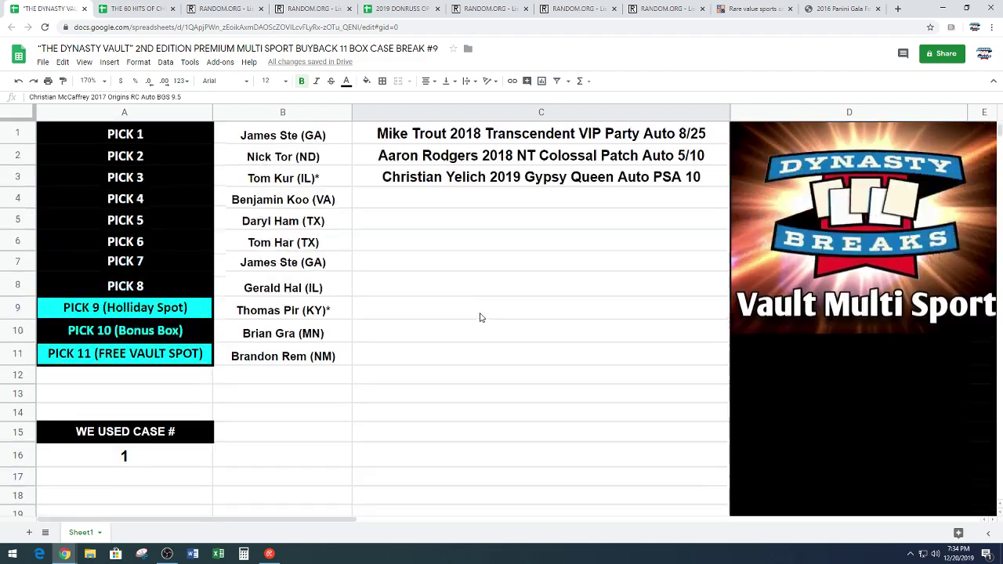
{"action": "left_click", "coordinate": [504, 200]}
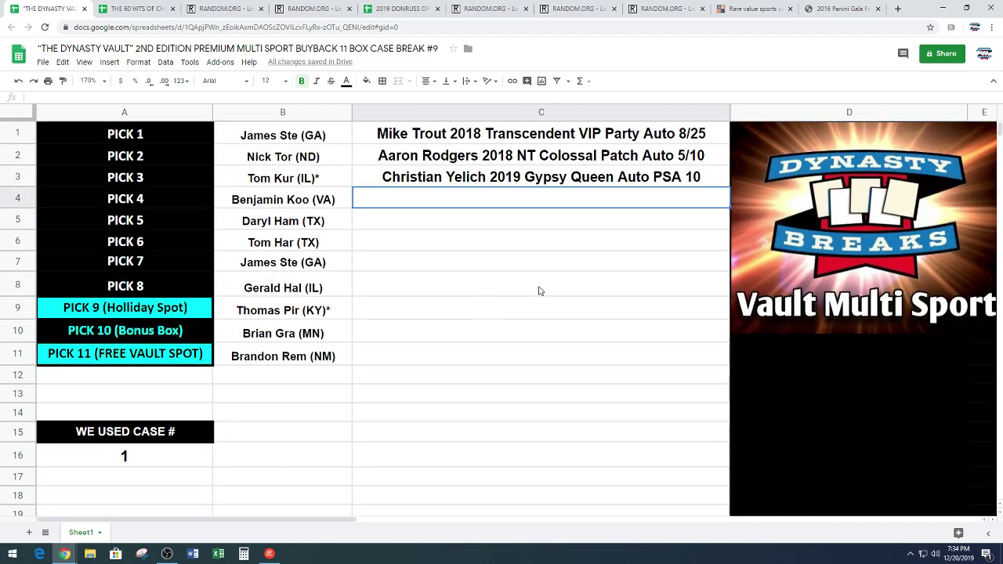
{"action": "key", "text": "ctrl+v"}
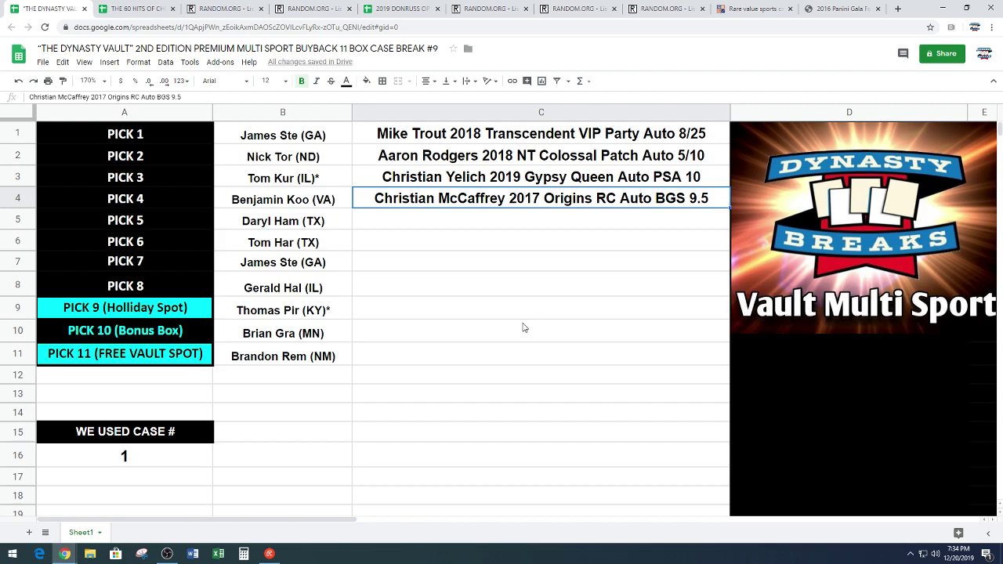
Move the Peyton Manning 2001 SP Auth Sign of Times hit from C33 to C5, in the Pick 5 row
{"action": "left_click", "coordinate": [417, 220]}
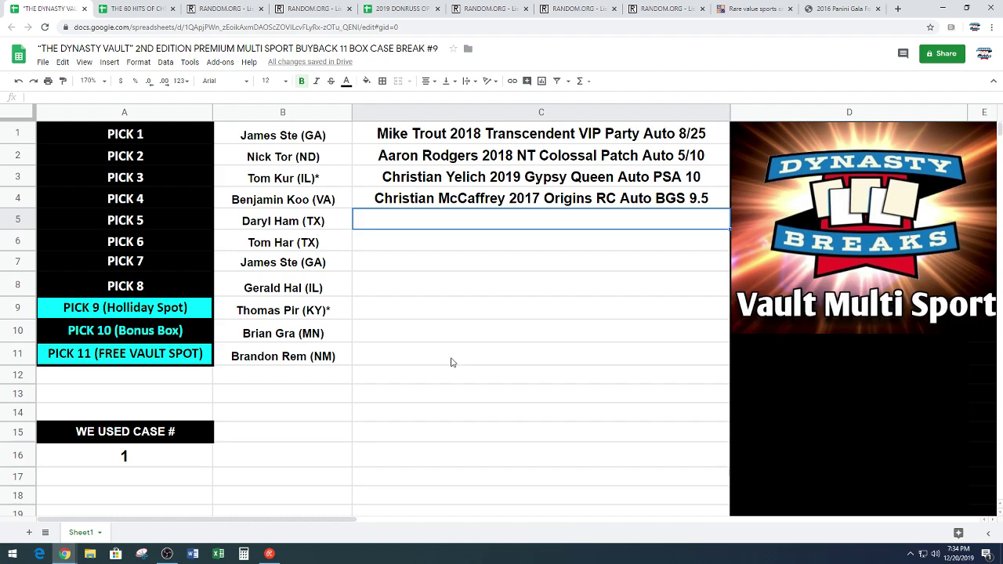
{"action": "scroll", "coordinate": [450, 362], "scroll_direction": "down", "scroll_amount": 5}
{"action": "scroll", "coordinate": [450, 361], "scroll_direction": "down", "scroll_amount": 4}
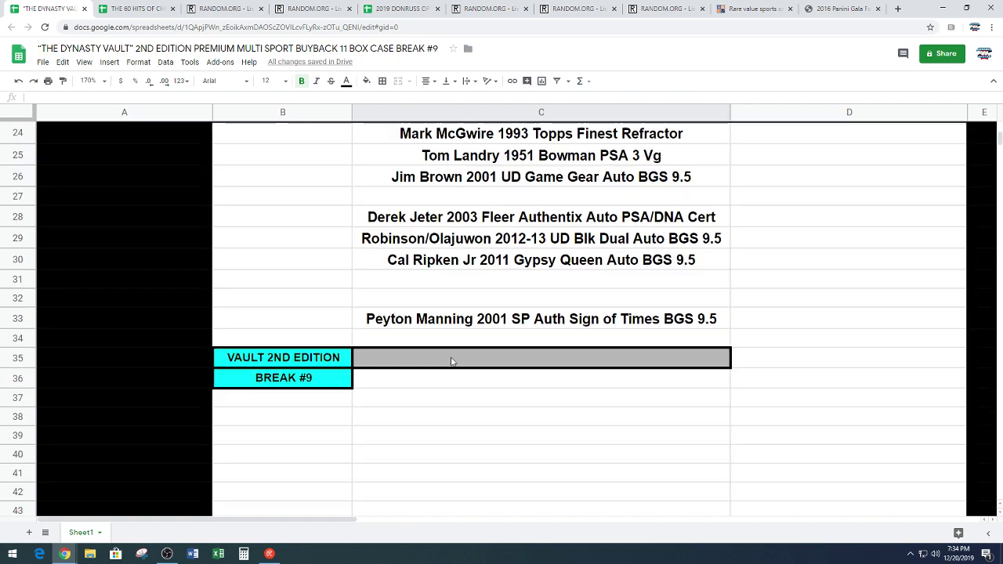
{"action": "scroll", "coordinate": [452, 362], "scroll_direction": "up", "scroll_amount": 1}
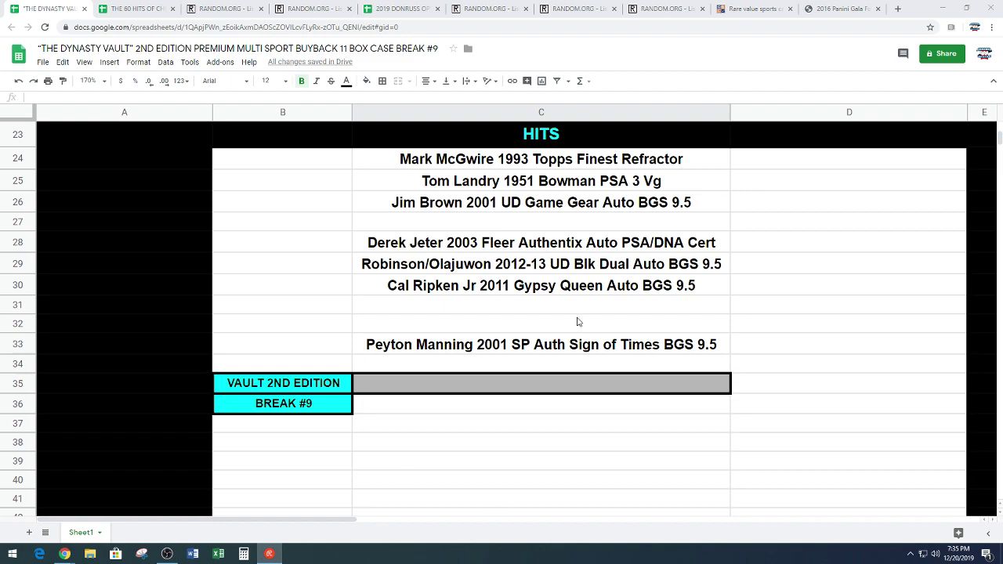
{"action": "left_click", "coordinate": [573, 342]}
{"action": "key", "text": "ctrl+c"}
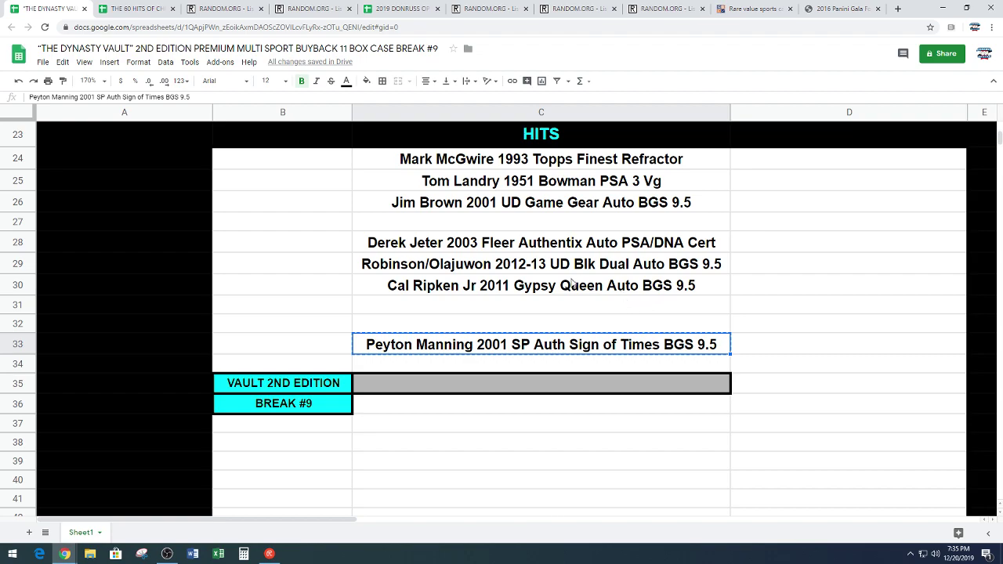
{"action": "scroll", "coordinate": [572, 283], "scroll_direction": "up", "scroll_amount": 10}
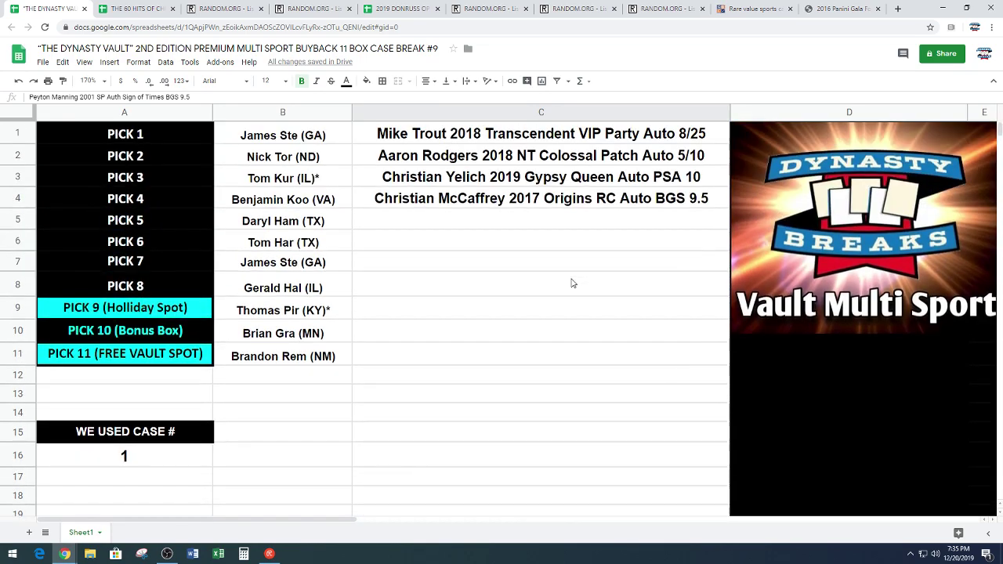
{"action": "left_click", "coordinate": [557, 221]}
{"action": "key", "text": "ctrl+v"}
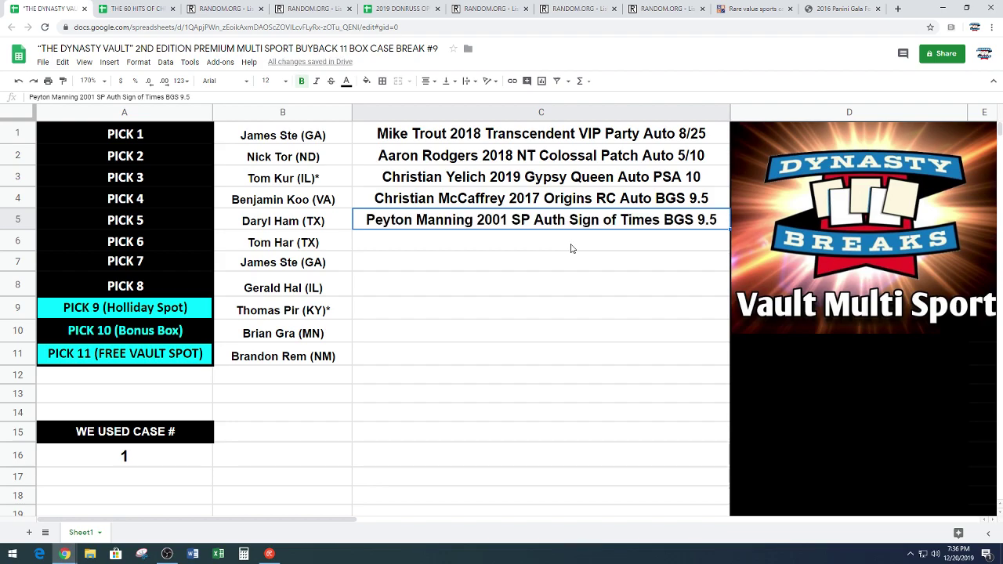
Move the Derek Jeter 2003 Fleer Authentix Auto hit from C28 to C6, in the Pick 6 row
{"action": "left_click", "coordinate": [535, 248]}
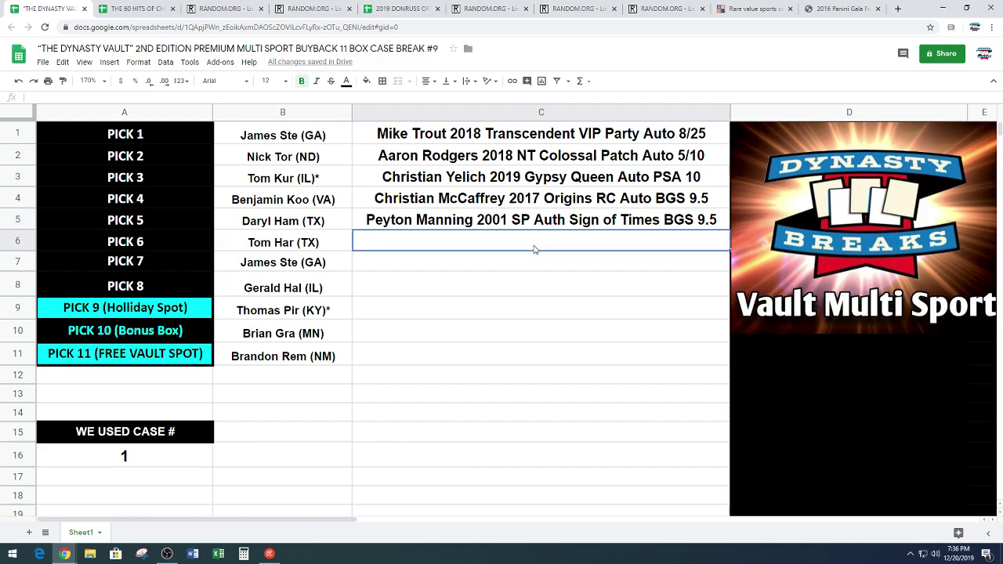
{"action": "scroll", "coordinate": [561, 321], "scroll_direction": "down", "scroll_amount": 6}
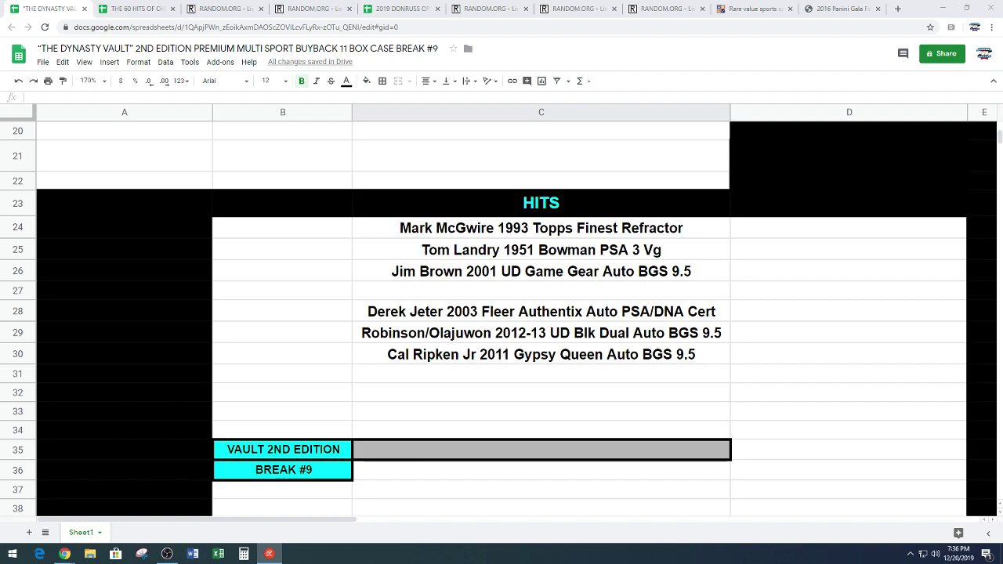
{"action": "left_click", "coordinate": [573, 312]}
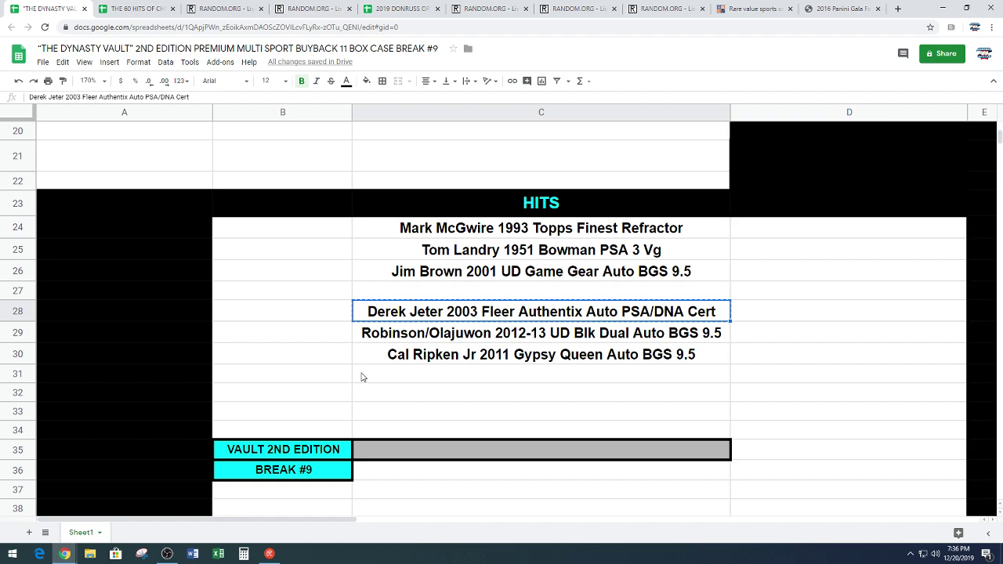
{"action": "scroll", "coordinate": [371, 373], "scroll_direction": "up", "scroll_amount": 3}
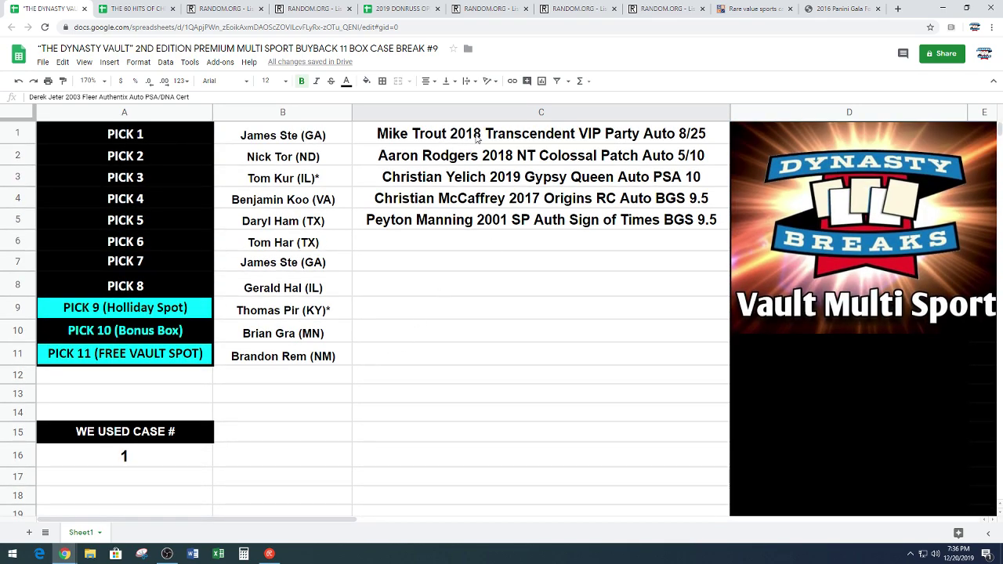
{"action": "left_click_drag", "start_coordinate": [478, 138], "coordinate": [462, 223]}
{"action": "left_click", "coordinate": [451, 249]}
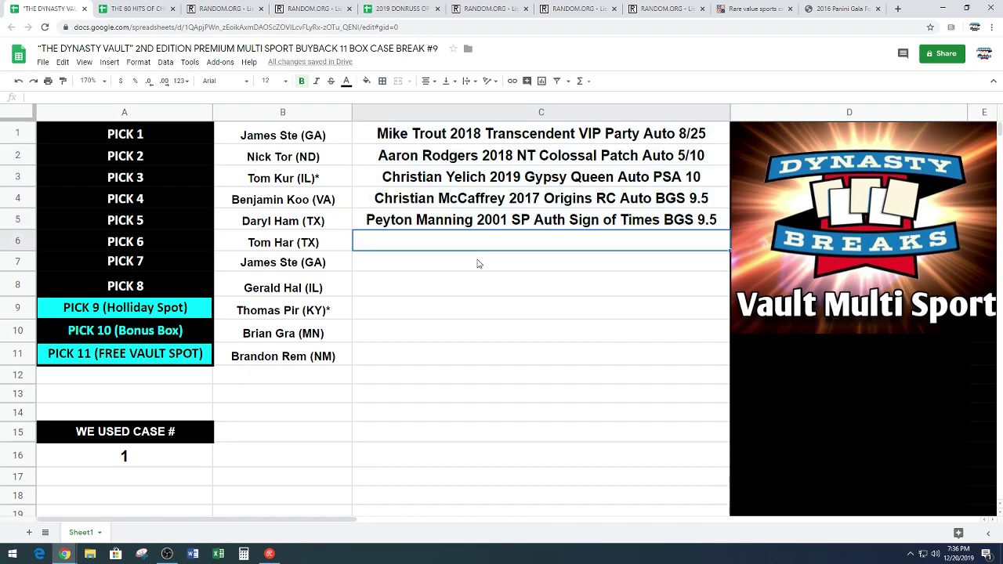
{"action": "key", "text": "ctrl+v"}
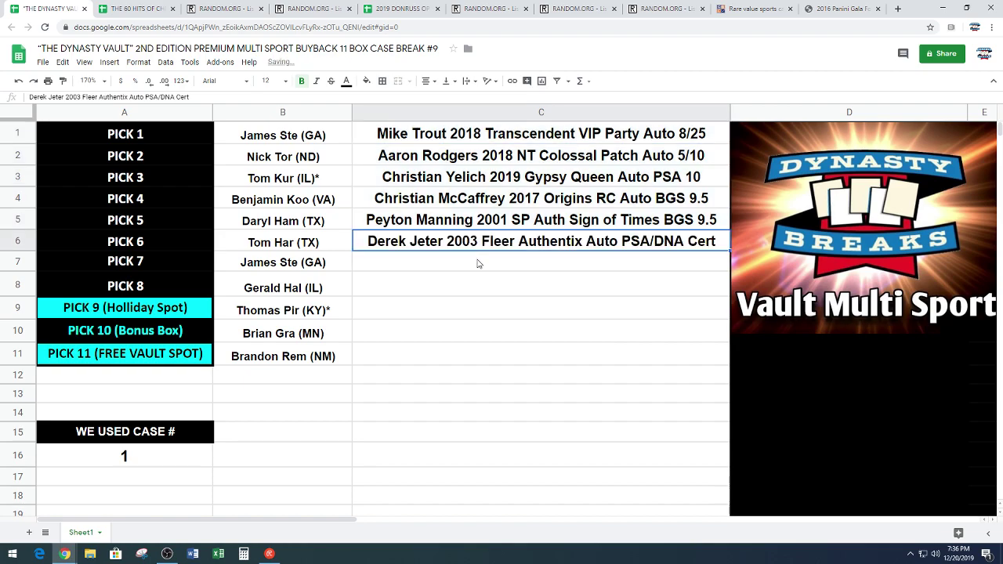
{"action": "left_click", "coordinate": [475, 313]}
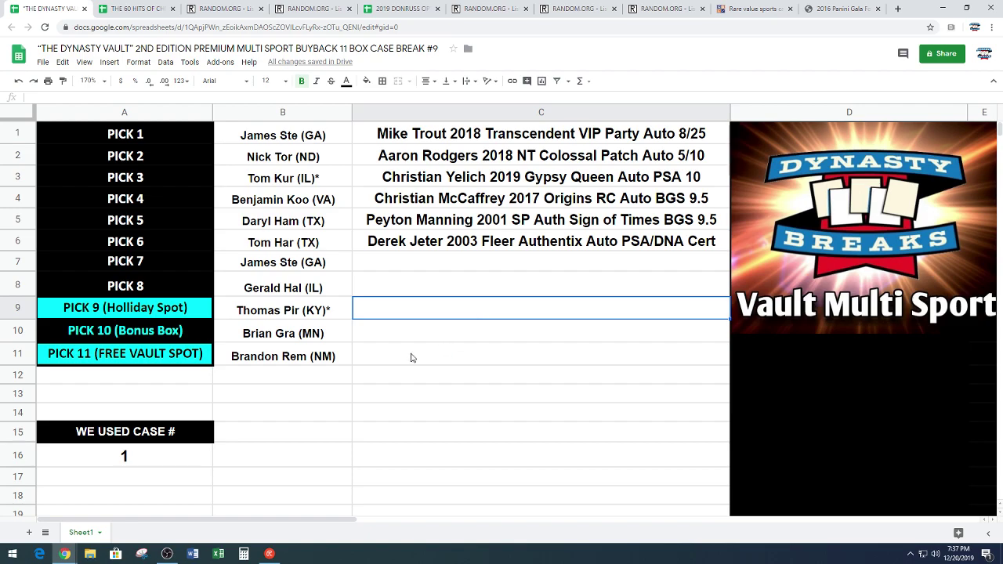
Move the Robinson/Olajuwon 2012-13 UD Blk Dual Auto hit from C29 to C7, in the Pick 7 row
{"action": "scroll", "coordinate": [412, 358], "scroll_direction": "down", "scroll_amount": 6}
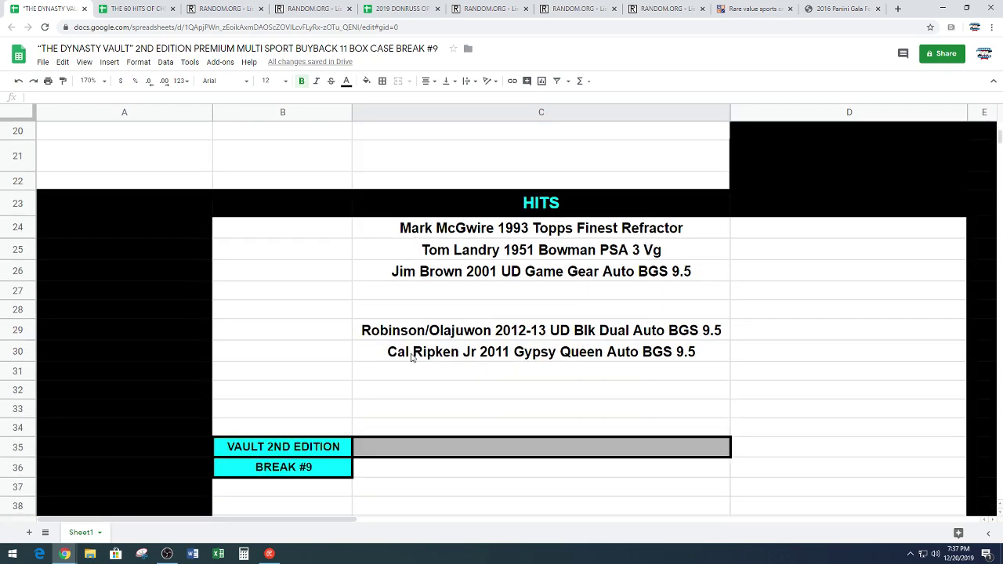
{"action": "scroll", "coordinate": [412, 357], "scroll_direction": "down", "scroll_amount": 1}
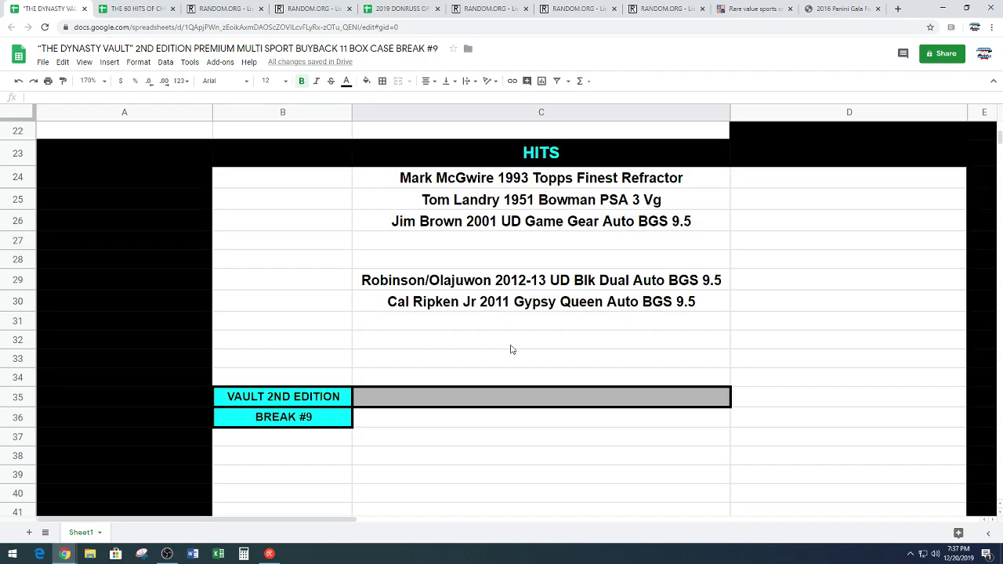
{"action": "scroll", "coordinate": [511, 349], "scroll_direction": "up", "scroll_amount": 7}
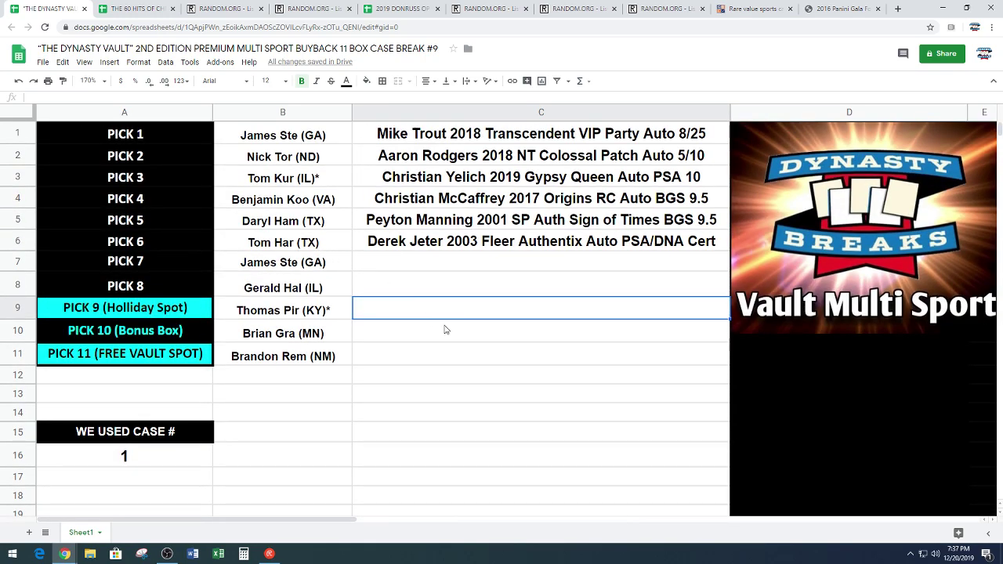
{"action": "scroll", "coordinate": [467, 345], "scroll_direction": "down", "scroll_amount": 6}
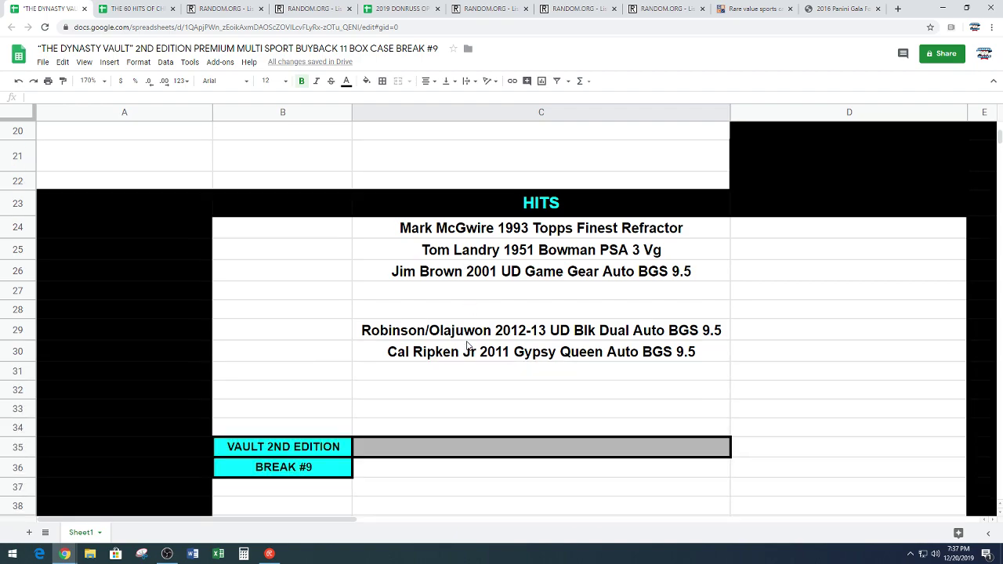
{"action": "scroll", "coordinate": [468, 345], "scroll_direction": "down", "scroll_amount": 1}
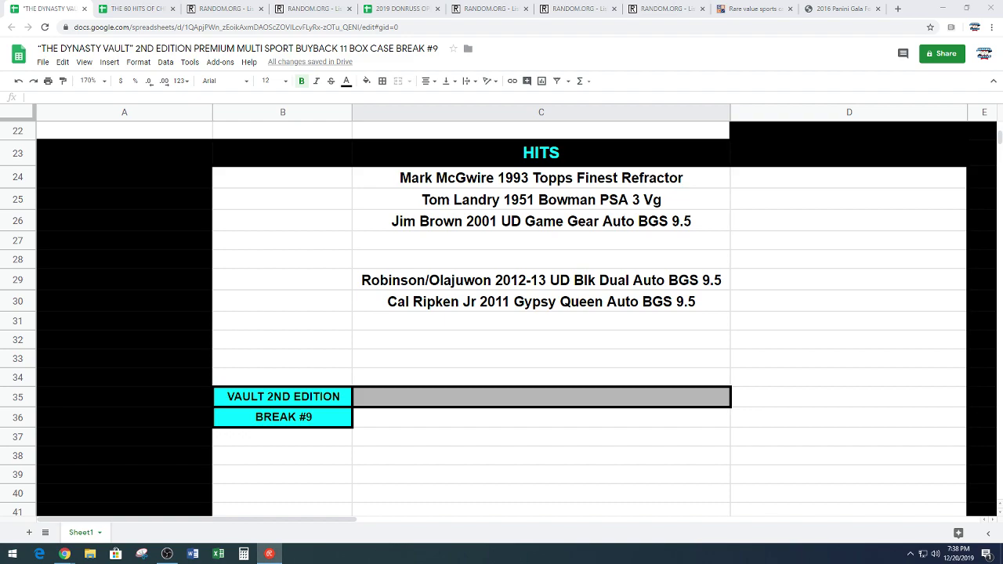
{"action": "left_click", "coordinate": [477, 283]}
{"action": "key", "text": "ctrl+c"}
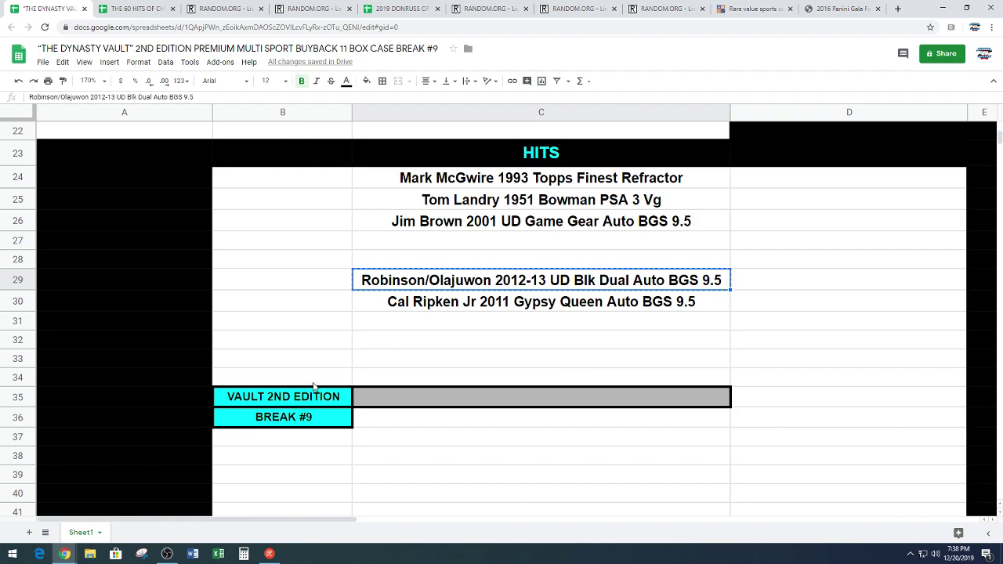
{"action": "scroll", "coordinate": [310, 384], "scroll_direction": "up", "scroll_amount": 6}
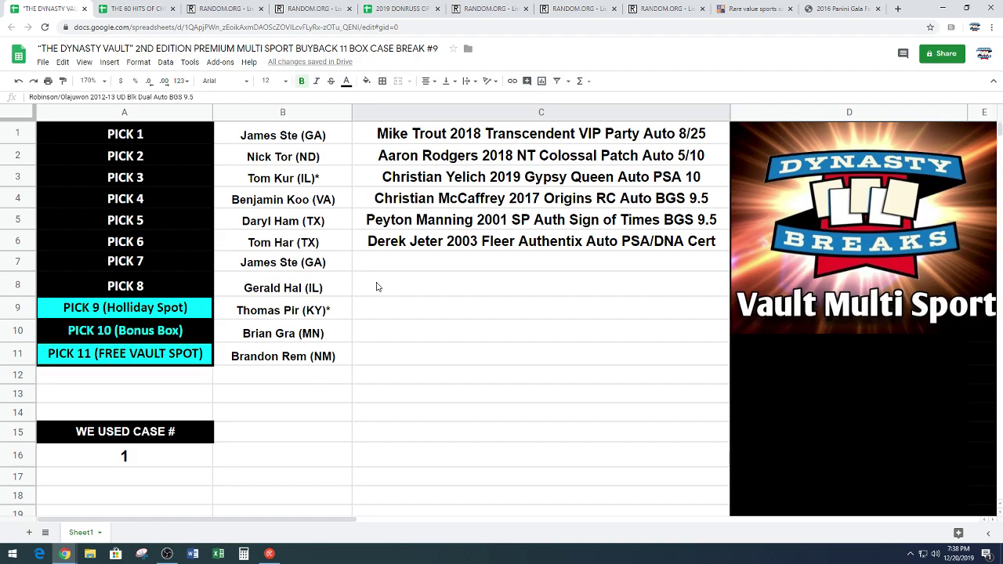
{"action": "left_click", "coordinate": [399, 264]}
{"action": "key", "text": "ctrl+v"}
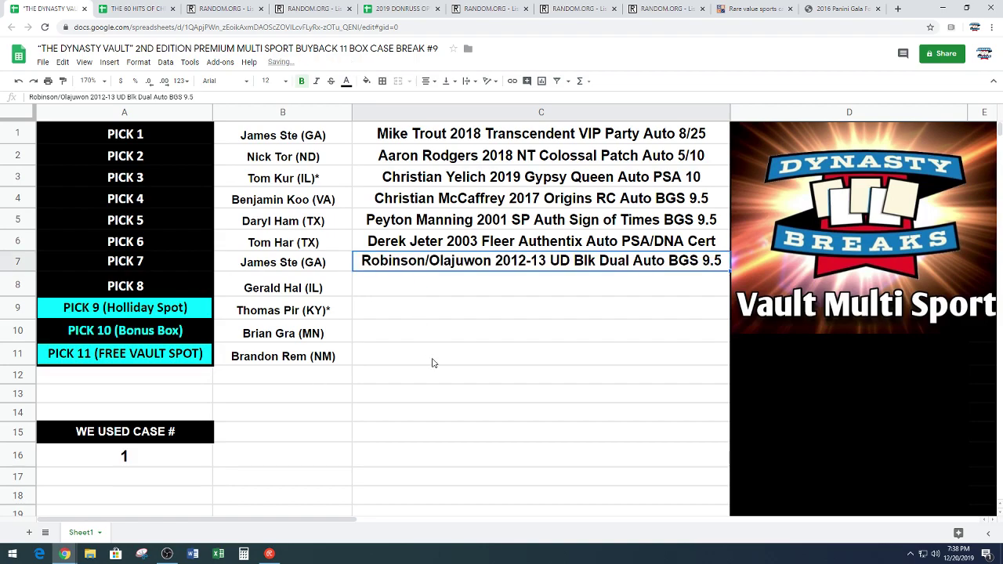
{"action": "left_click", "coordinate": [472, 383]}
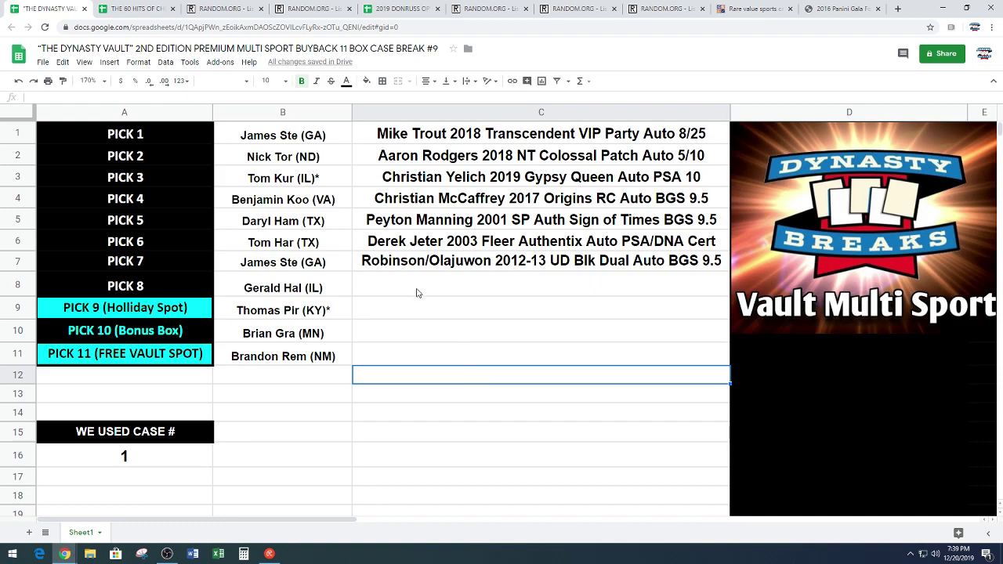
Move the Tom Landry 1951 Bowman PSA 3 Vg hit from C25 to C8, in the Pick 8 row
{"action": "scroll", "coordinate": [417, 294], "scroll_direction": "down", "scroll_amount": 7}
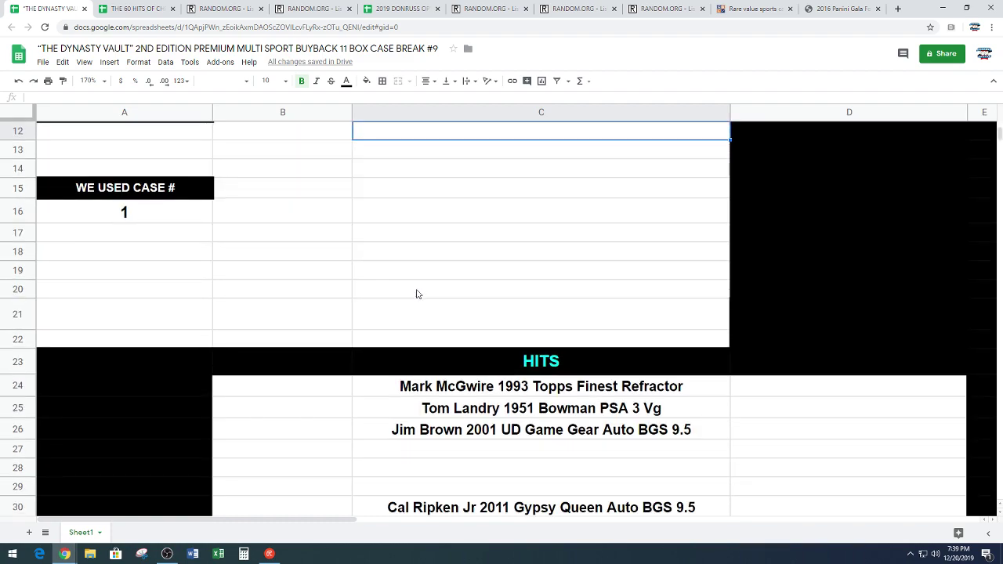
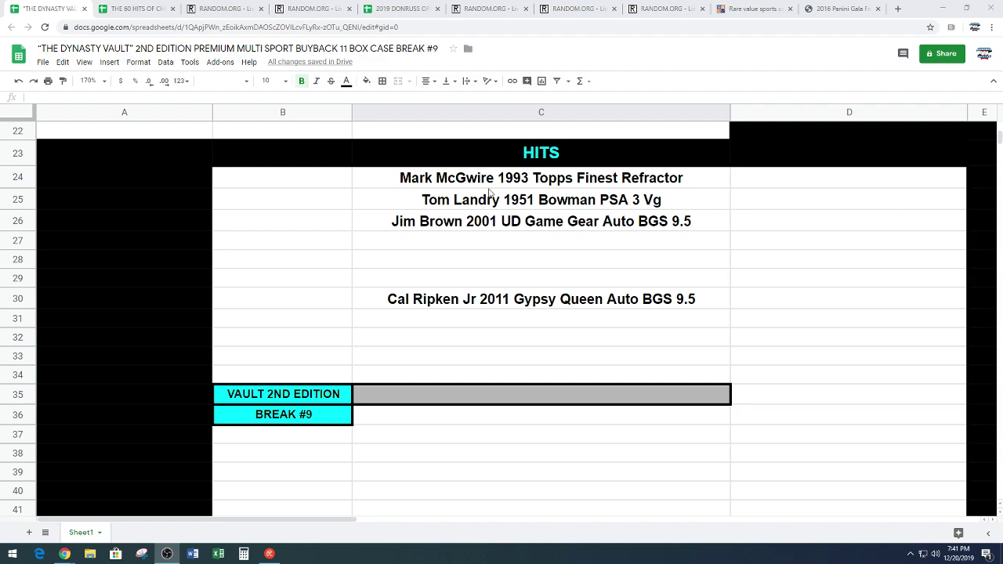
{"action": "left_click", "coordinate": [523, 200]}
{"action": "key", "text": "ctrl+c"}
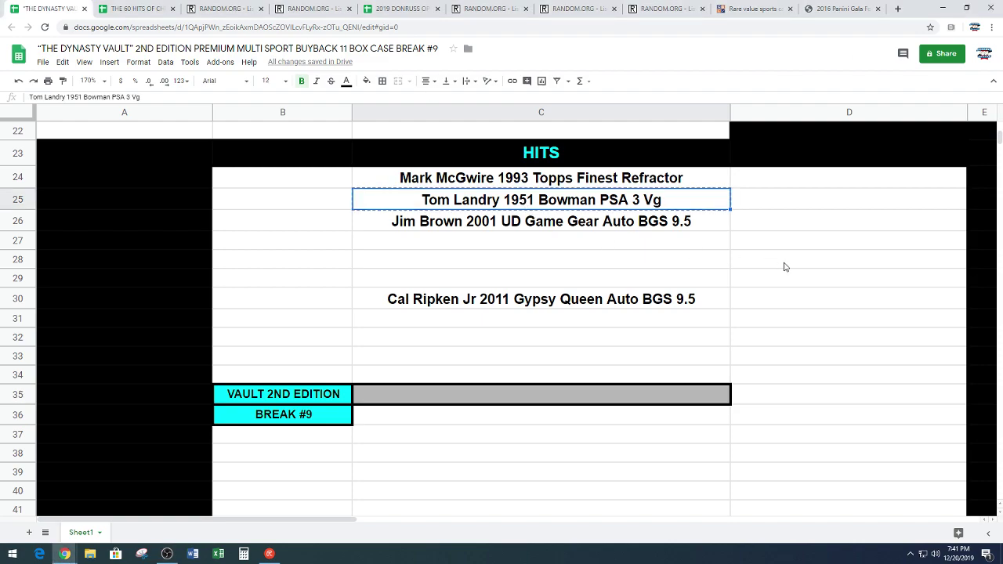
{"action": "scroll", "coordinate": [234, 329], "scroll_direction": "up", "scroll_amount": 4}
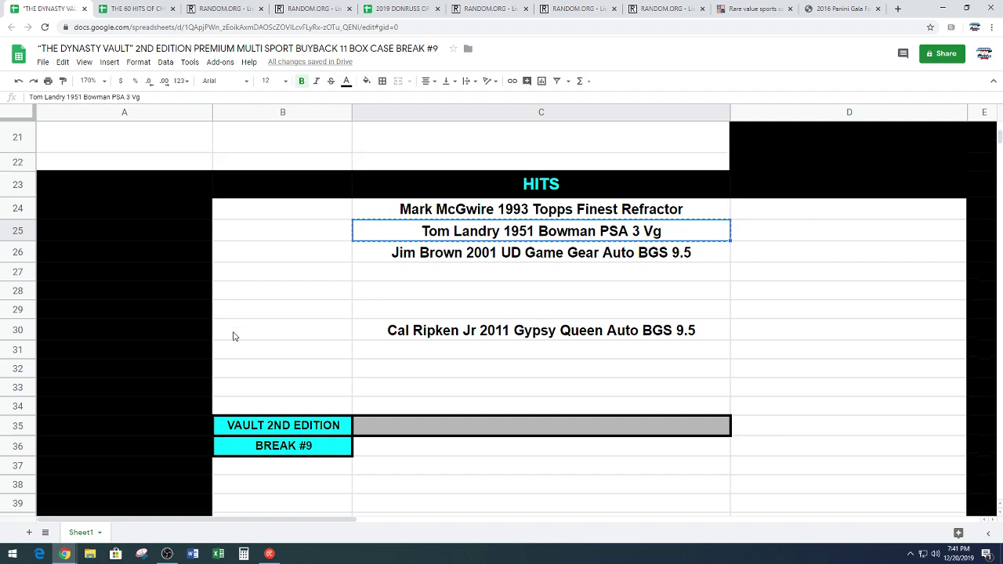
{"action": "scroll", "coordinate": [234, 326], "scroll_direction": "up", "scroll_amount": 3}
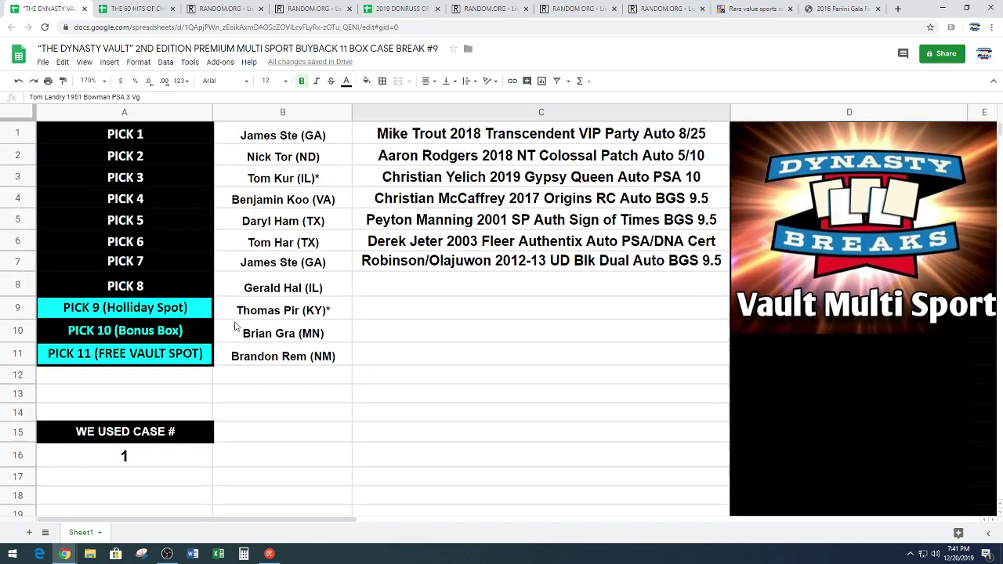
{"action": "left_click", "coordinate": [425, 290]}
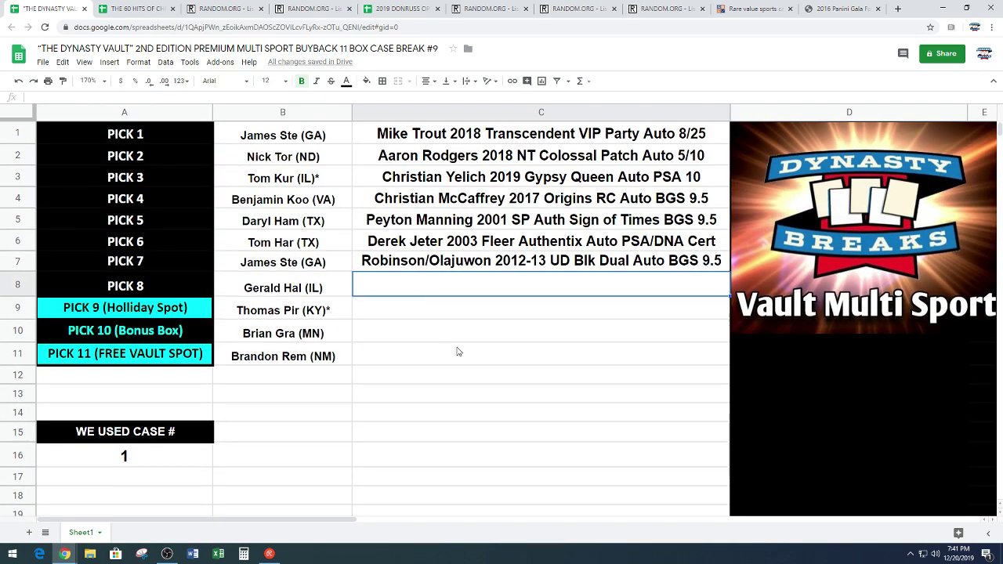
{"action": "key", "text": "ctrl+v"}
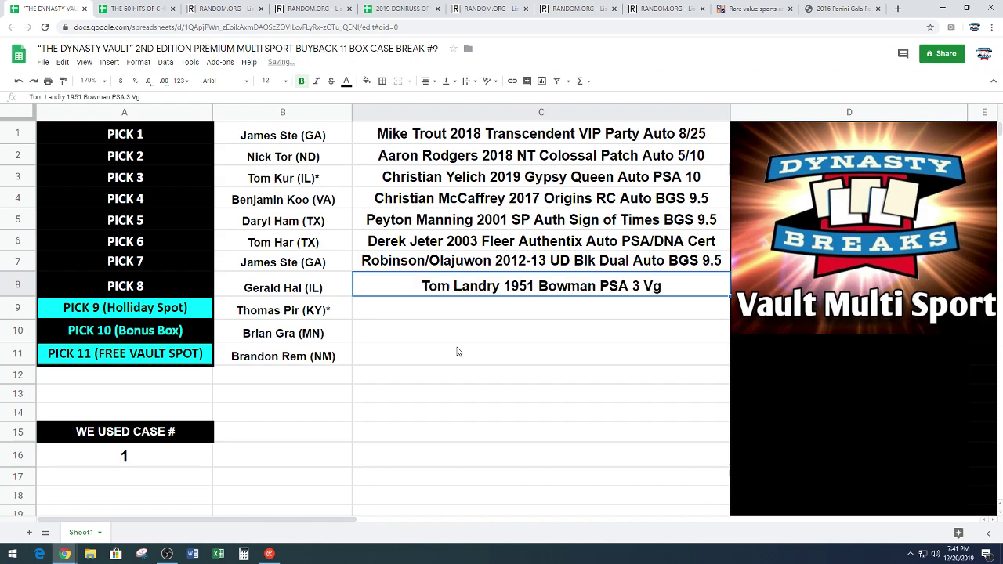
{"action": "left_click", "coordinate": [492, 403]}
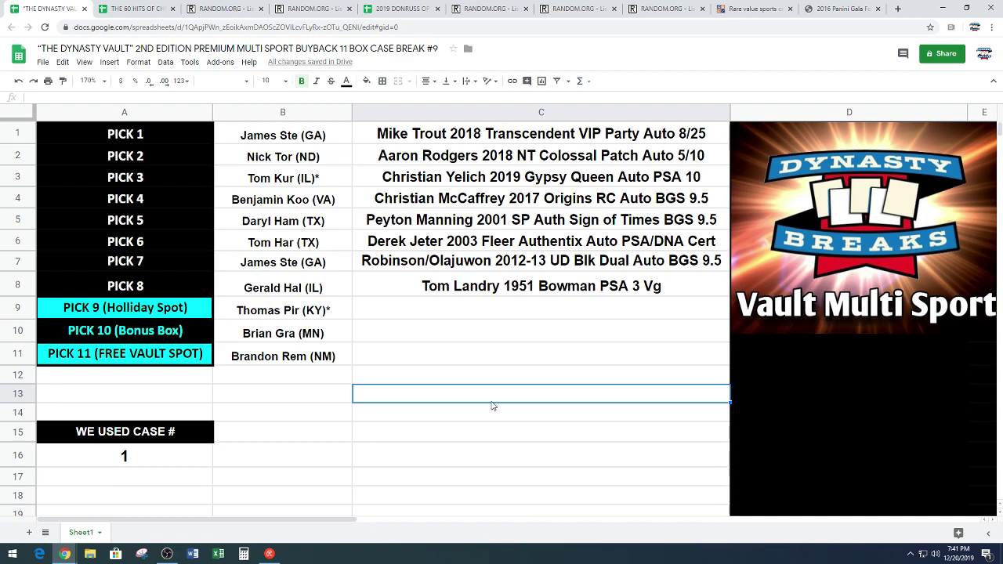
In the 60 Hits of Christmas Break Entrants spreadsheet, copy the participant name from G12 to G14, beside Dynasty Vault MS 8
{"action": "left_click", "coordinate": [136, 10]}
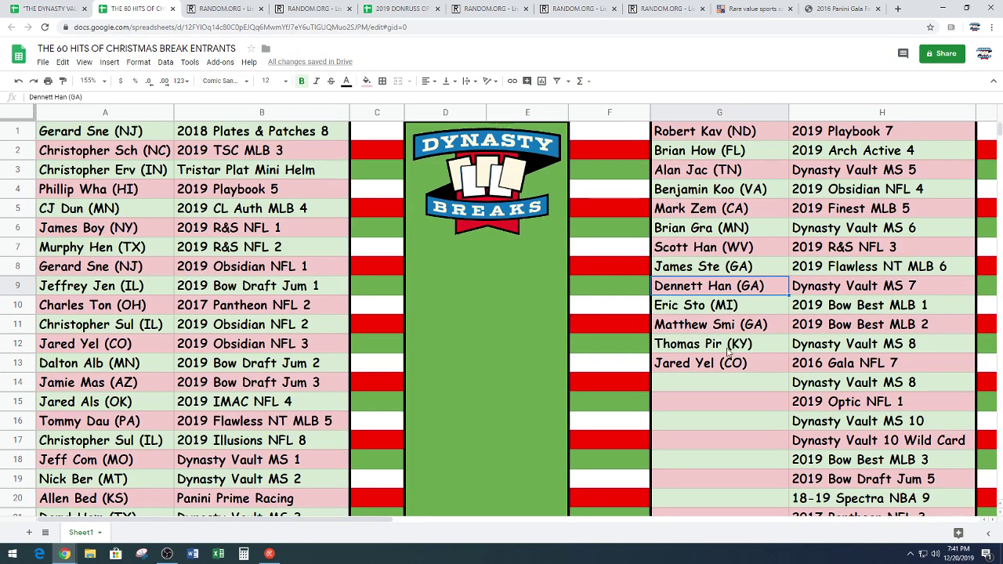
{"action": "left_click", "coordinate": [743, 386]}
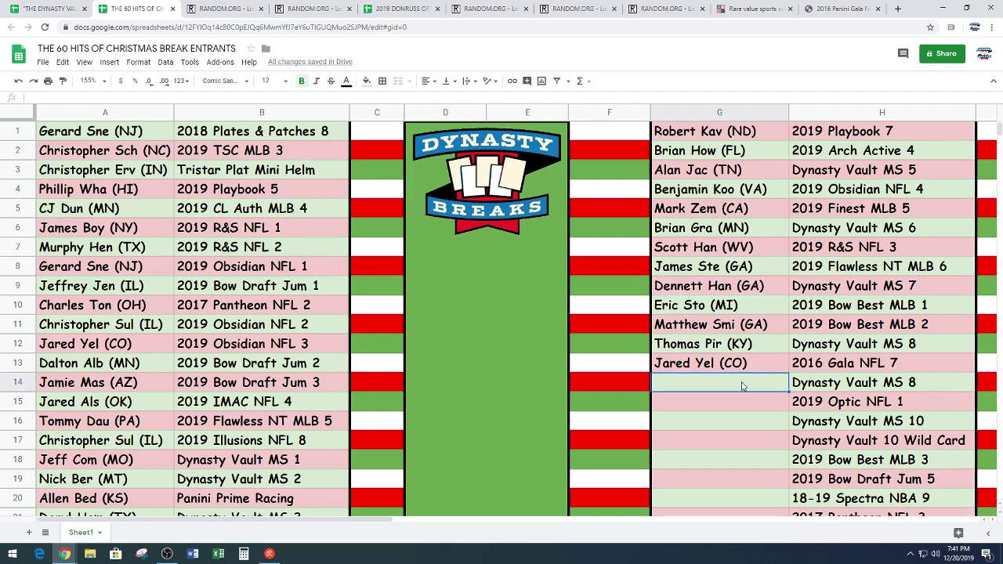
{"action": "left_click", "coordinate": [757, 344]}
{"action": "key", "text": "ctrl+c"}
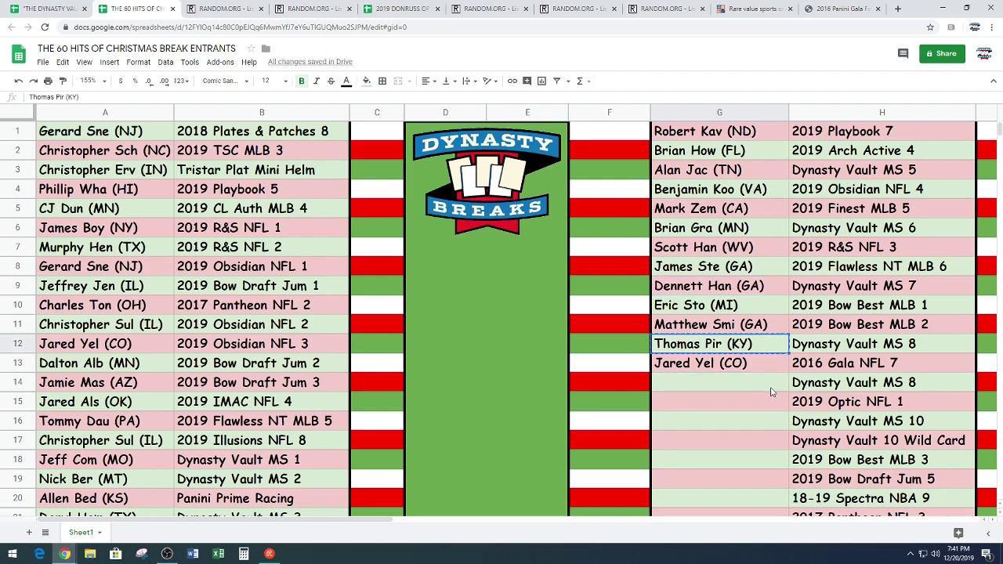
{"action": "left_click", "coordinate": [771, 389]}
{"action": "key", "text": "ctrl+v"}
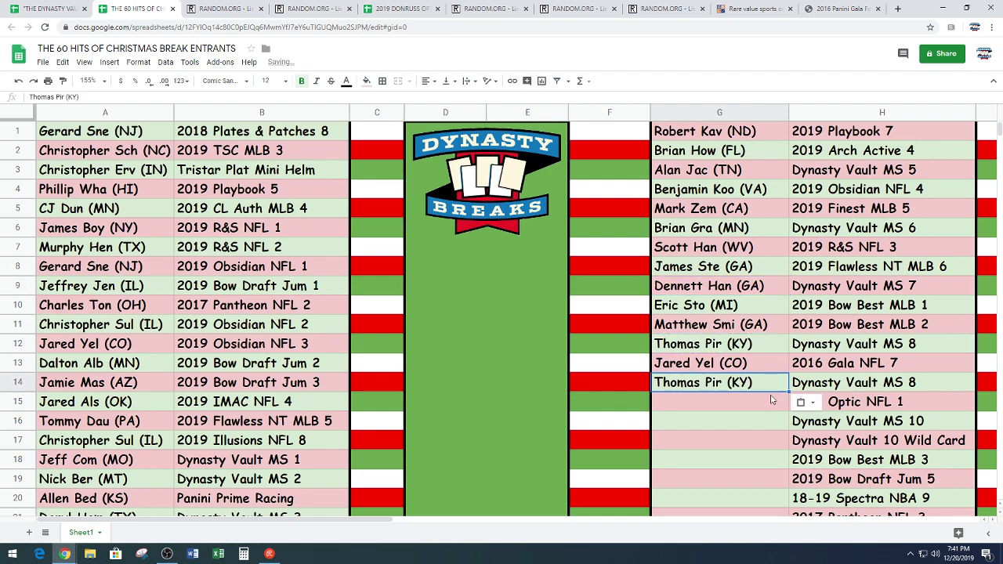
{"action": "left_click", "coordinate": [751, 423]}
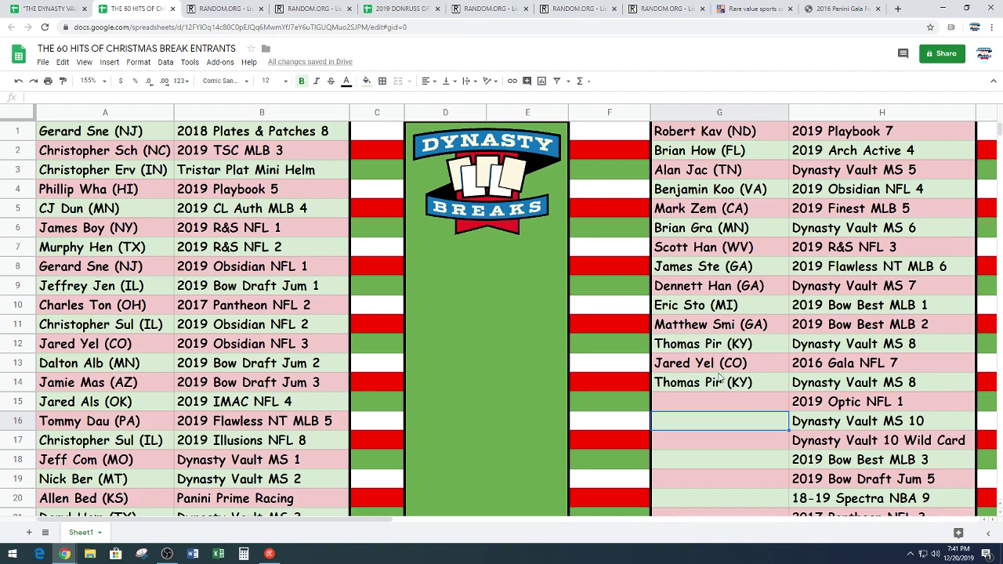
Return to the Dynasty Vault Break #9 spreadsheet and move the Jim Brown 2001 UD Game Gear Auto hit from C26 to C9, in the Pick 9 row
{"action": "scroll", "coordinate": [139, 387], "scroll_direction": "down", "scroll_amount": 3}
{"action": "scroll", "coordinate": [143, 385], "scroll_direction": "up", "scroll_amount": 3}
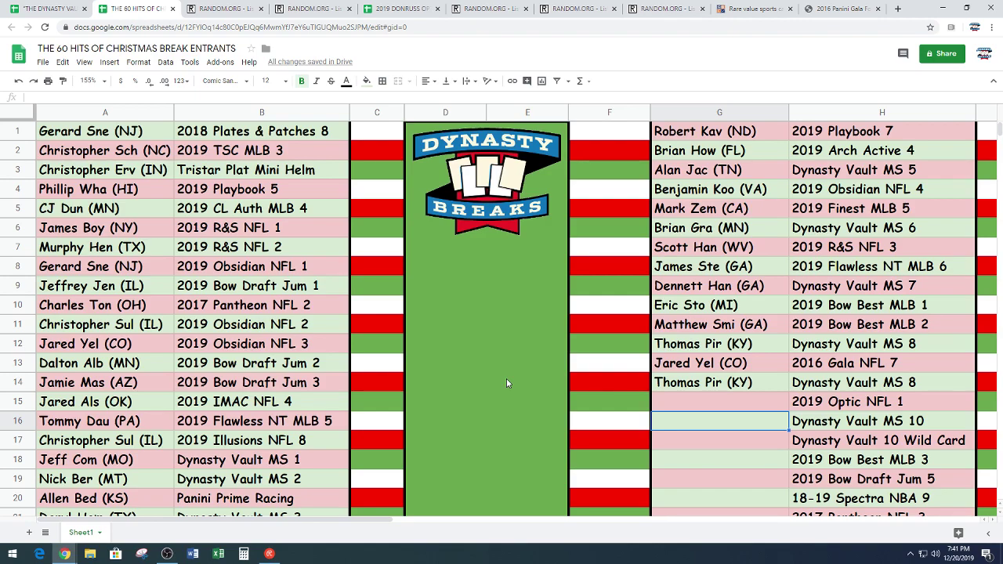
{"action": "left_click", "coordinate": [38, 4]}
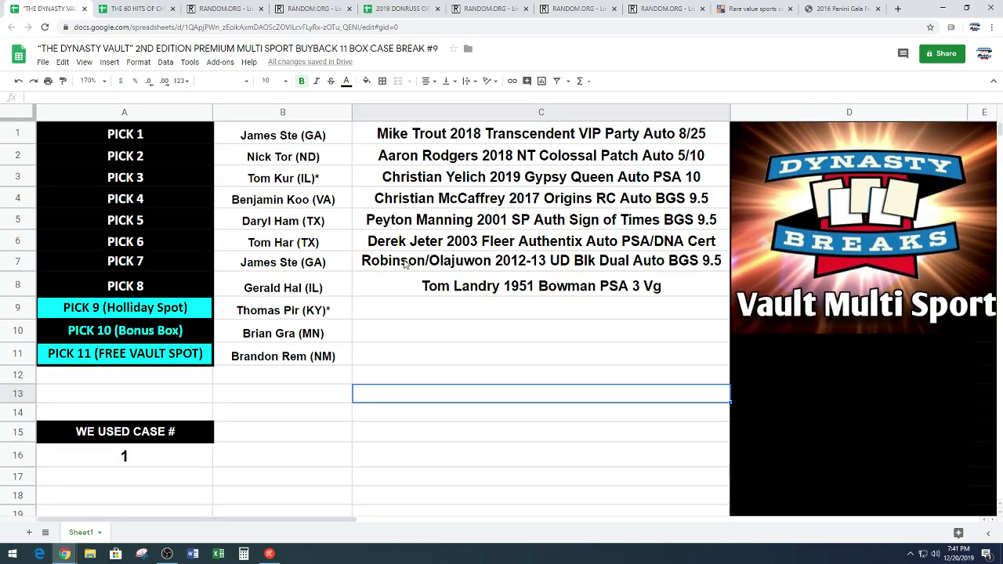
{"action": "scroll", "coordinate": [464, 318], "scroll_direction": "down", "scroll_amount": 1}
{"action": "scroll", "coordinate": [465, 318], "scroll_direction": "down", "scroll_amount": 5}
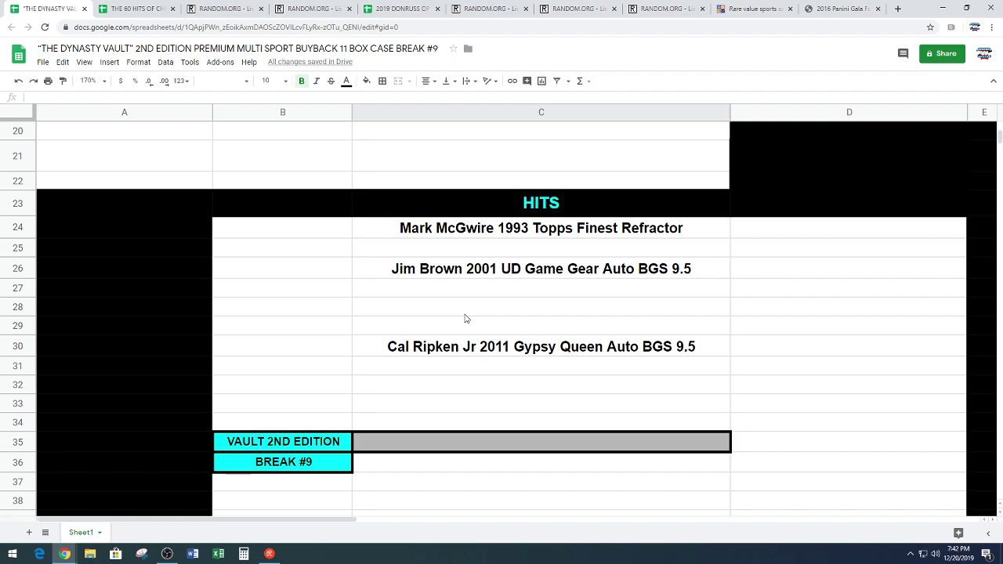
{"action": "left_click", "coordinate": [487, 273]}
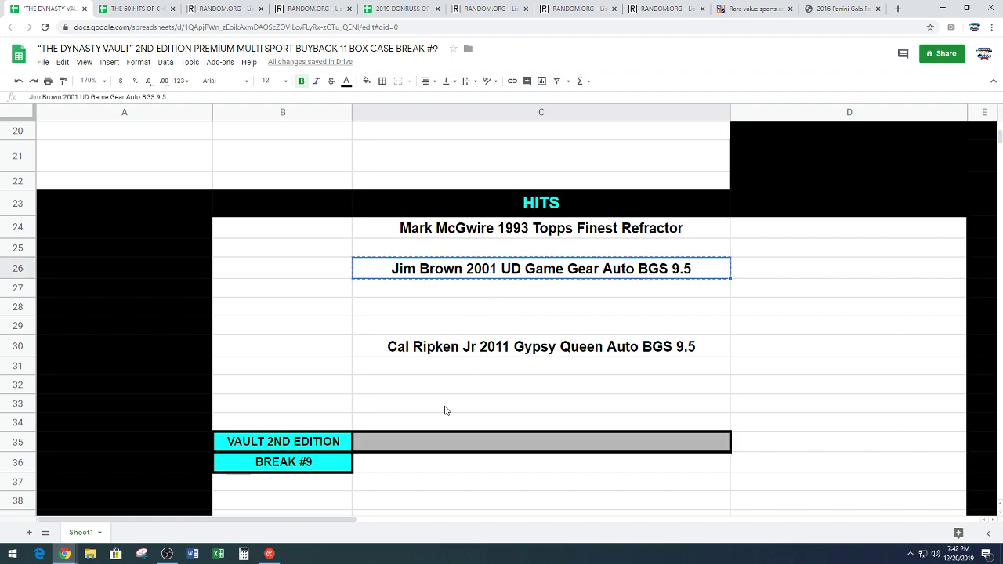
{"action": "scroll", "coordinate": [355, 440], "scroll_direction": "up", "scroll_amount": 10}
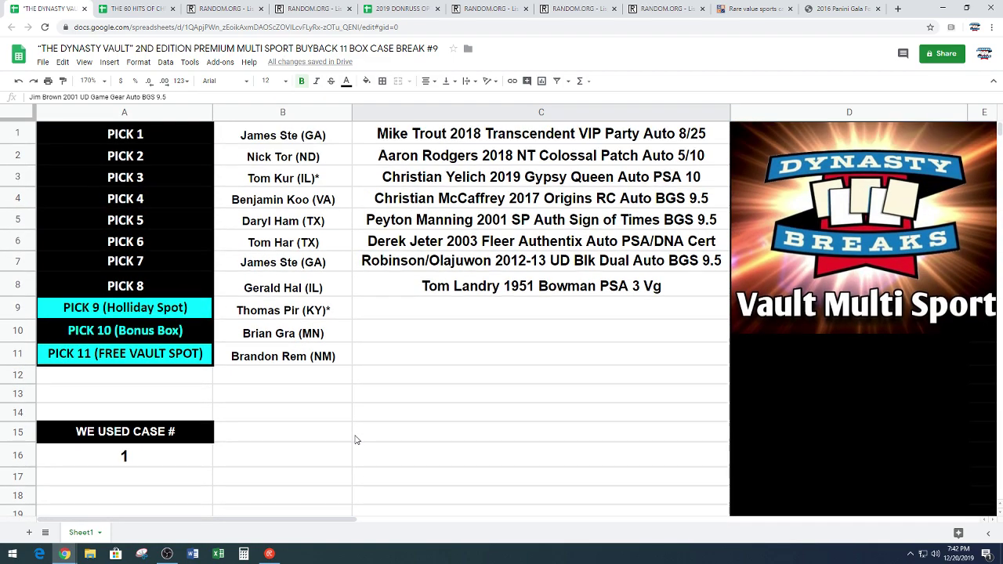
{"action": "left_click", "coordinate": [434, 315]}
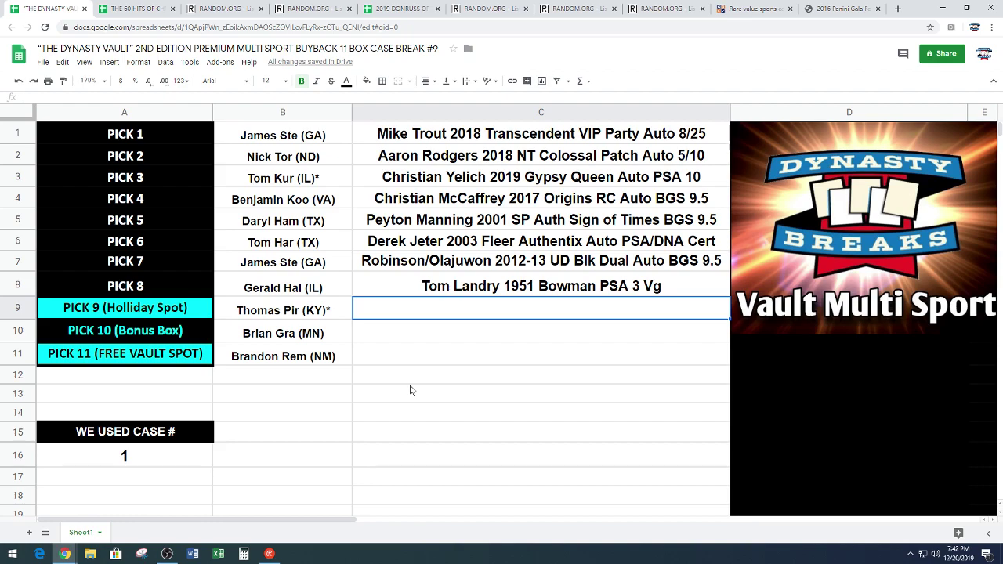
{"action": "key", "text": "ctrl+v"}
{"action": "left_click", "coordinate": [474, 414]}
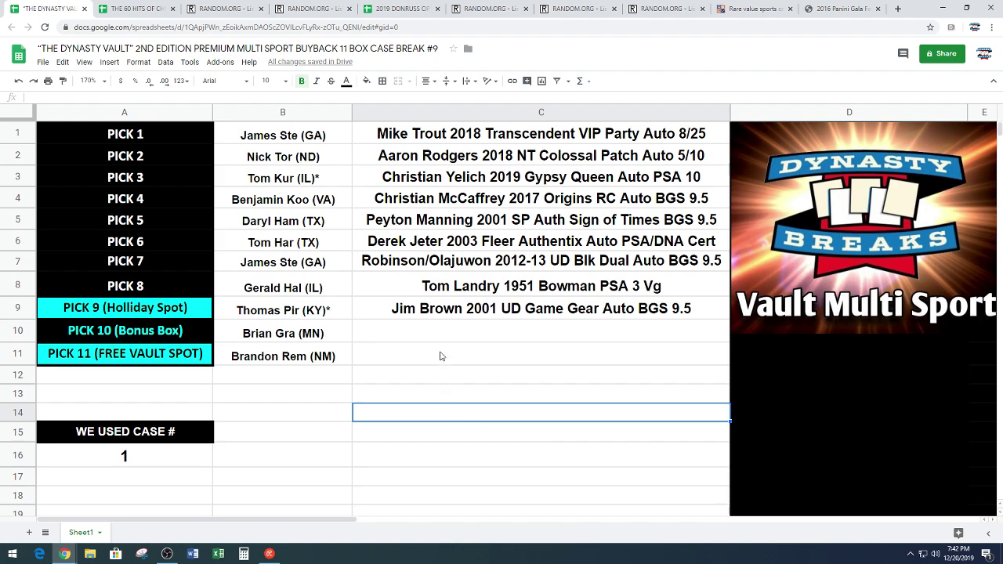
Move the Mark McGwire 1993 Topps Finest Refractor hit from C24 to C10, in the Pick 10 row
{"action": "scroll", "coordinate": [443, 348], "scroll_direction": "down", "scroll_amount": 2}
{"action": "scroll", "coordinate": [443, 349], "scroll_direction": "down", "scroll_amount": 5}
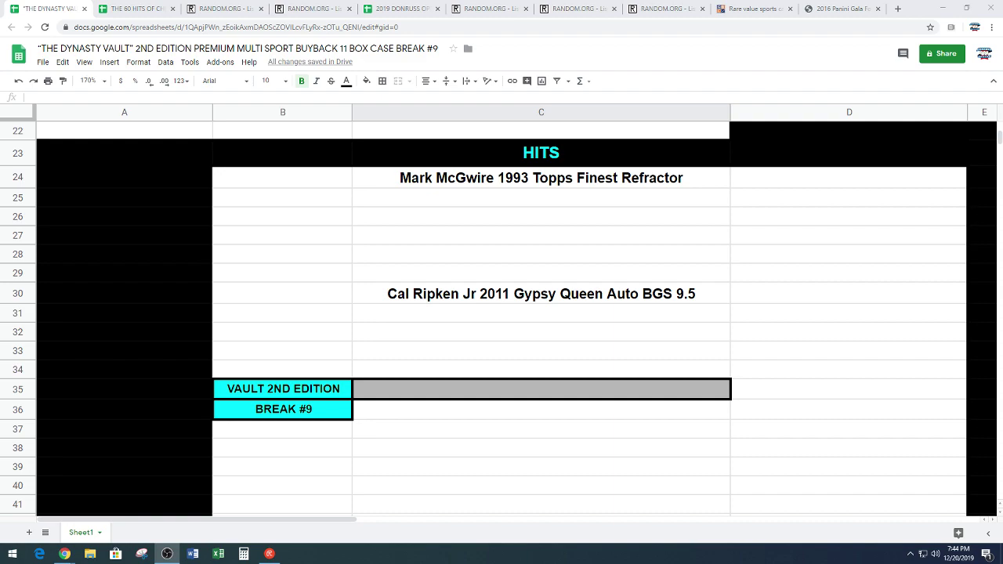
{"action": "left_click", "coordinate": [471, 179]}
{"action": "key", "text": "ctrl+c"}
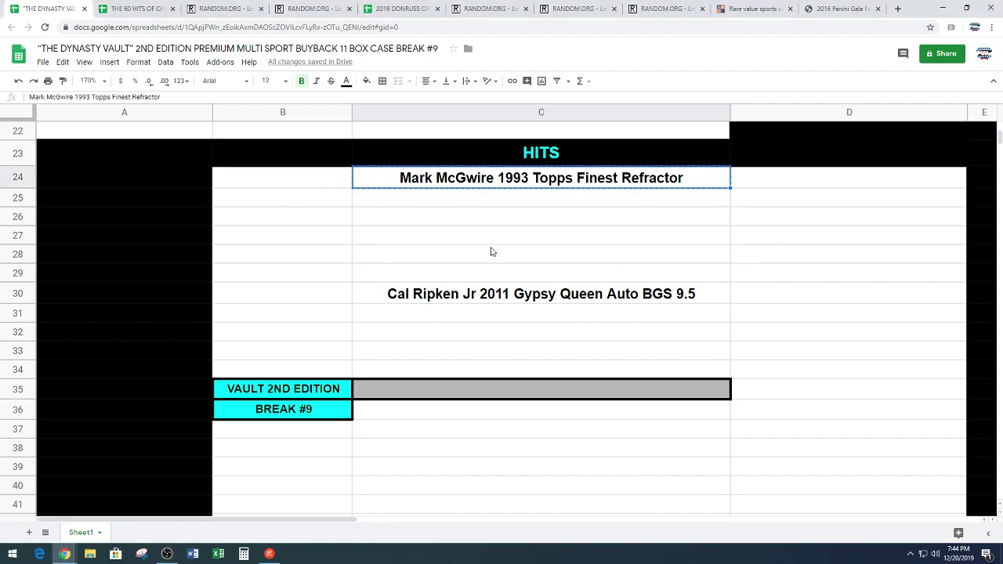
{"action": "scroll", "coordinate": [413, 365], "scroll_direction": "up", "scroll_amount": 3}
{"action": "scroll", "coordinate": [413, 365], "scroll_direction": "up", "scroll_amount": 5}
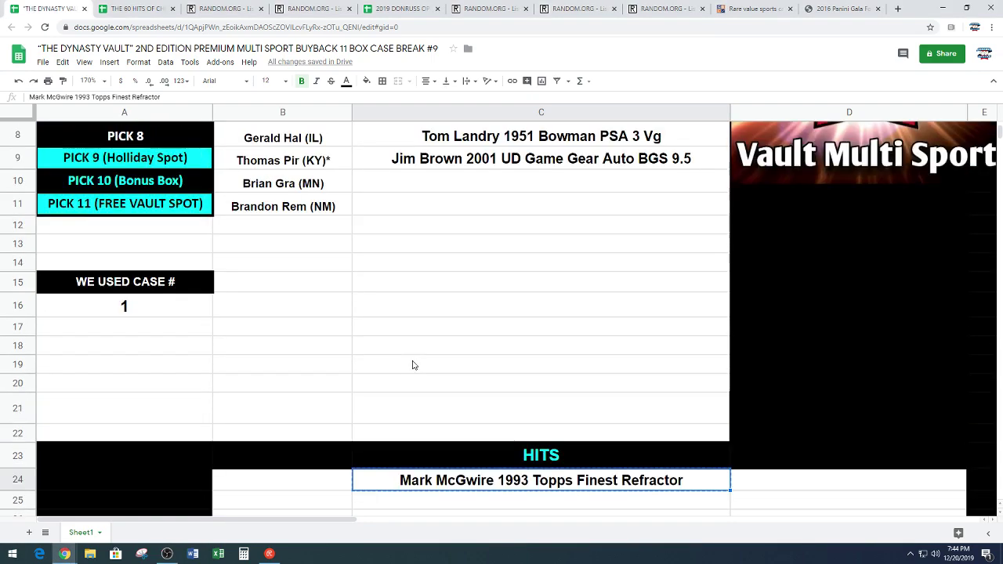
{"action": "left_click", "coordinate": [448, 332]}
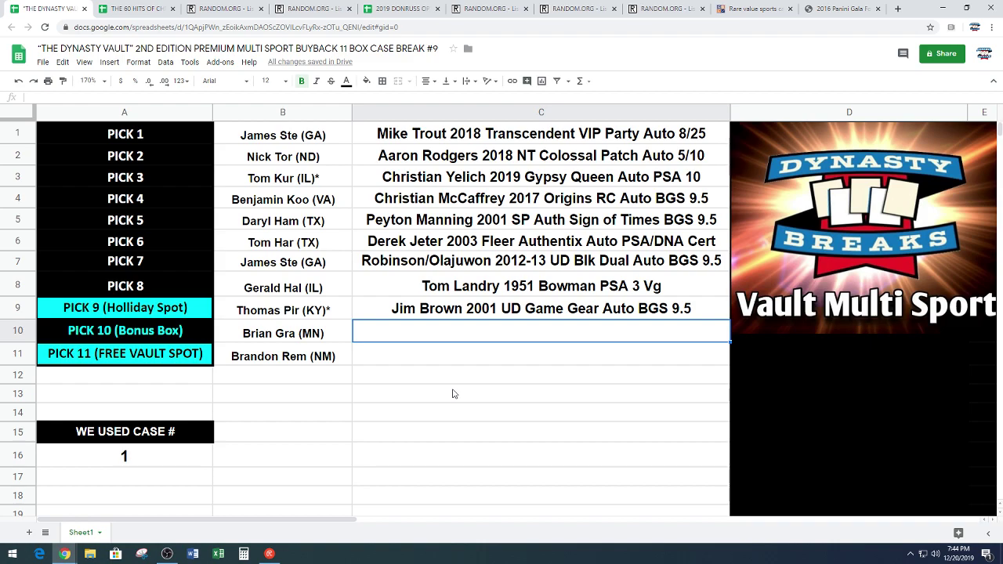
{"action": "key", "text": "ctrl+v"}
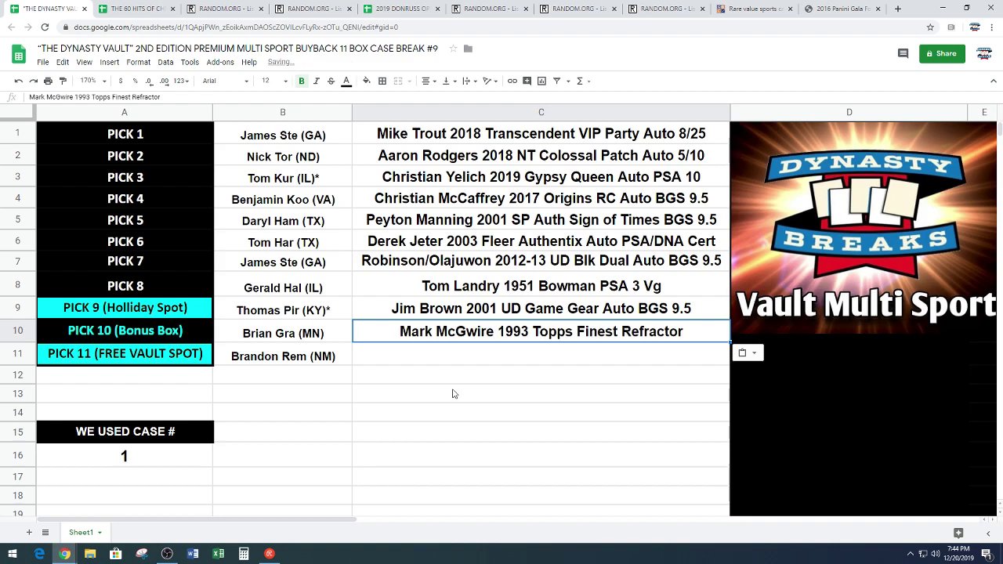
{"action": "left_click", "coordinate": [421, 417]}
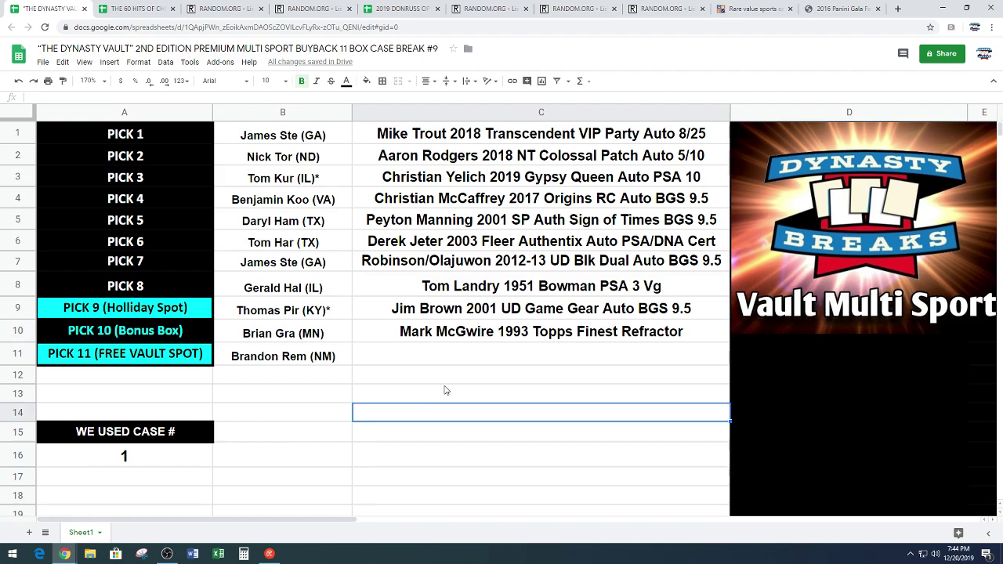
Move the Cal Ripken Jr 2011 Gypsy Queen Auto hit from C30 to C11, in the Pick 11 row
{"action": "scroll", "coordinate": [443, 386], "scroll_direction": "down", "scroll_amount": 7}
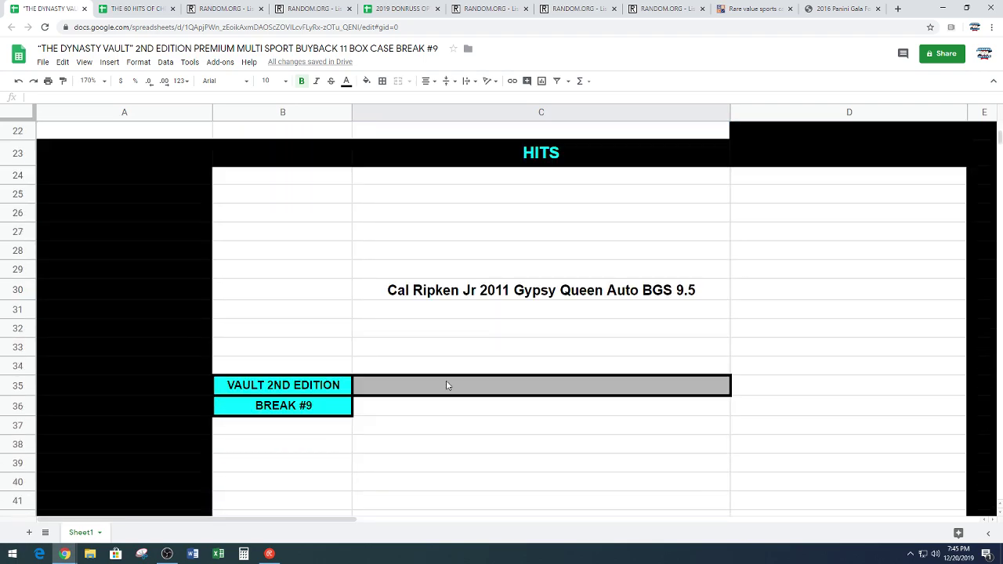
{"action": "left_click", "coordinate": [502, 292]}
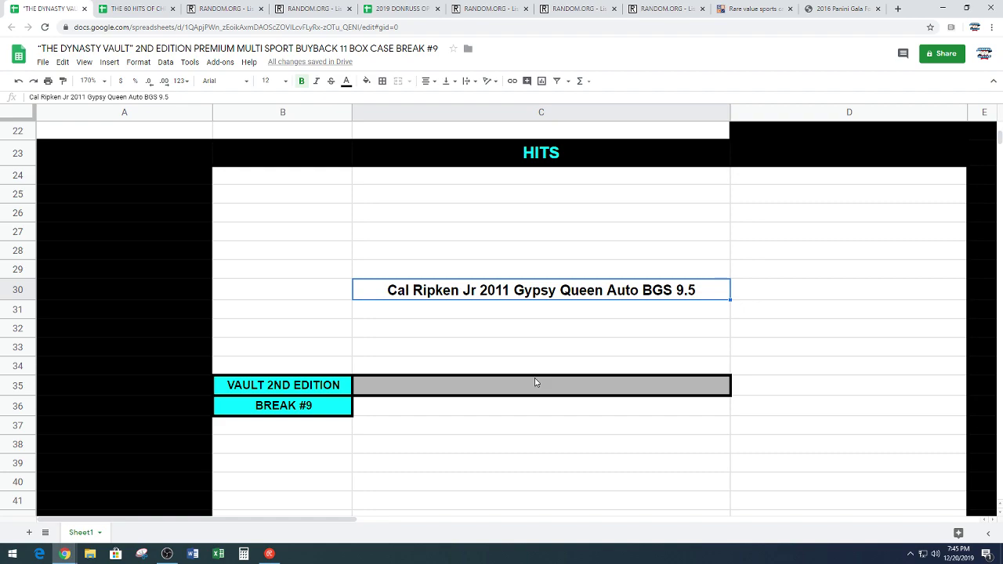
{"action": "key", "text": "ctrl+c"}
{"action": "scroll", "coordinate": [465, 390], "scroll_direction": "up", "scroll_amount": 7}
{"action": "left_click", "coordinate": [458, 358]}
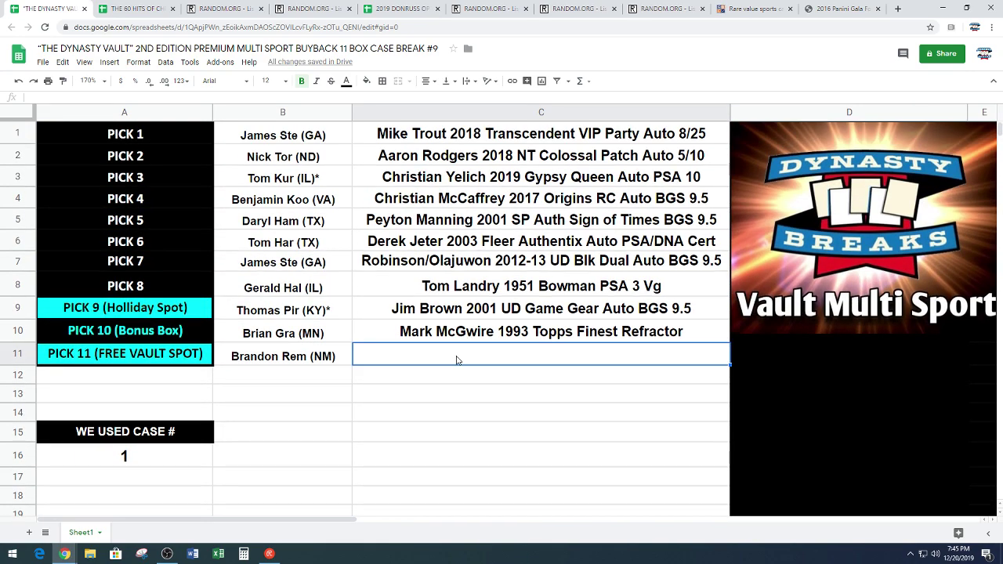
{"action": "key", "text": "ctrl+v"}
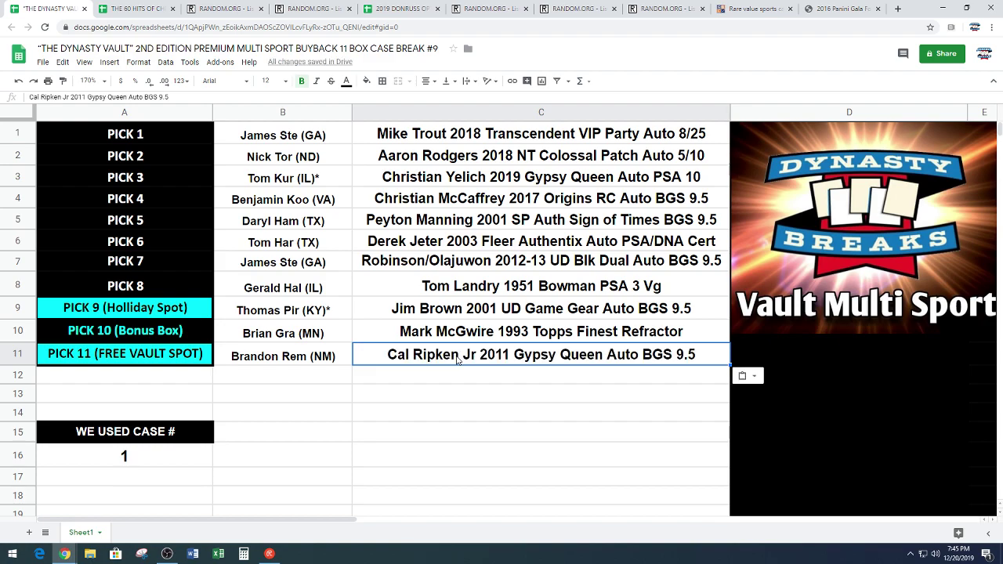
Copy the Pick 10 participant's name from B10 to B15, beside the used-case label
{"action": "left_click", "coordinate": [308, 337]}
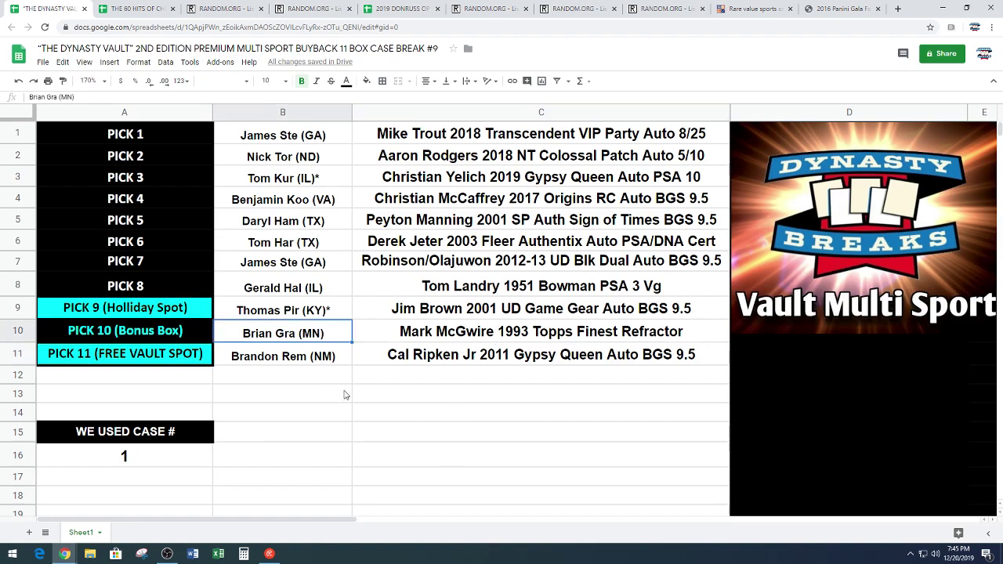
{"action": "key", "text": "ctrl+c"}
{"action": "left_click", "coordinate": [313, 432]}
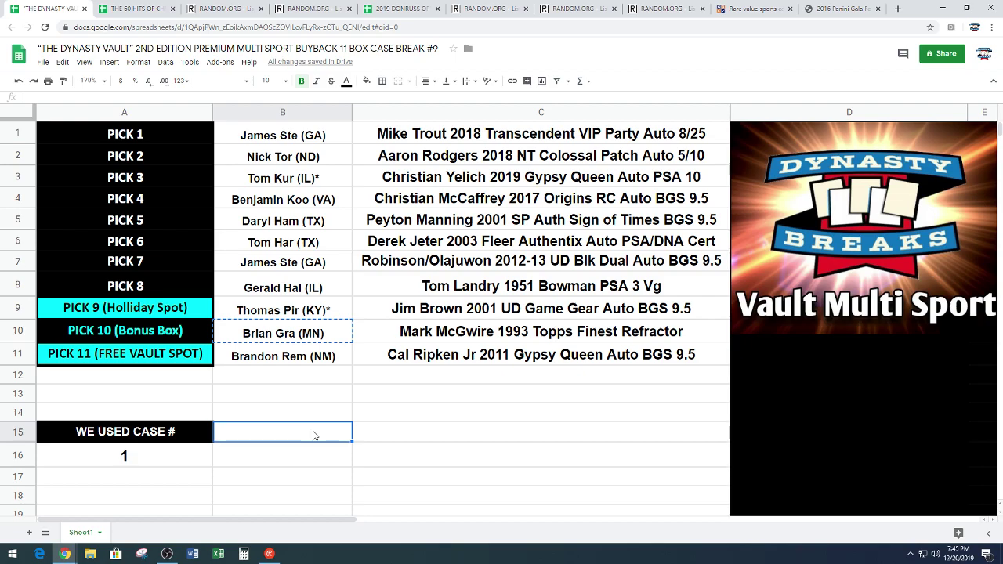
{"action": "key", "text": "ctrl+v"}
{"action": "left_click", "coordinate": [397, 433]}
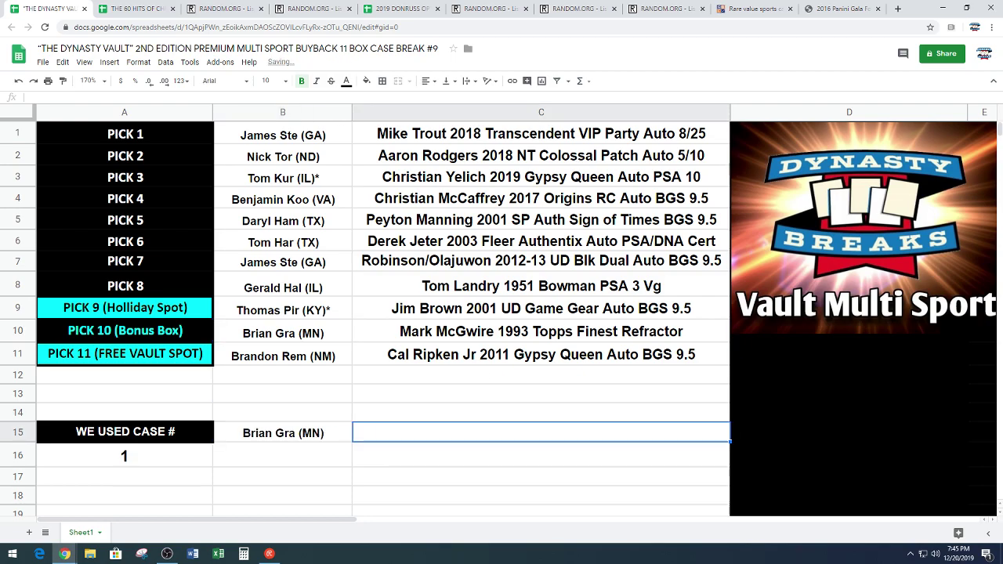